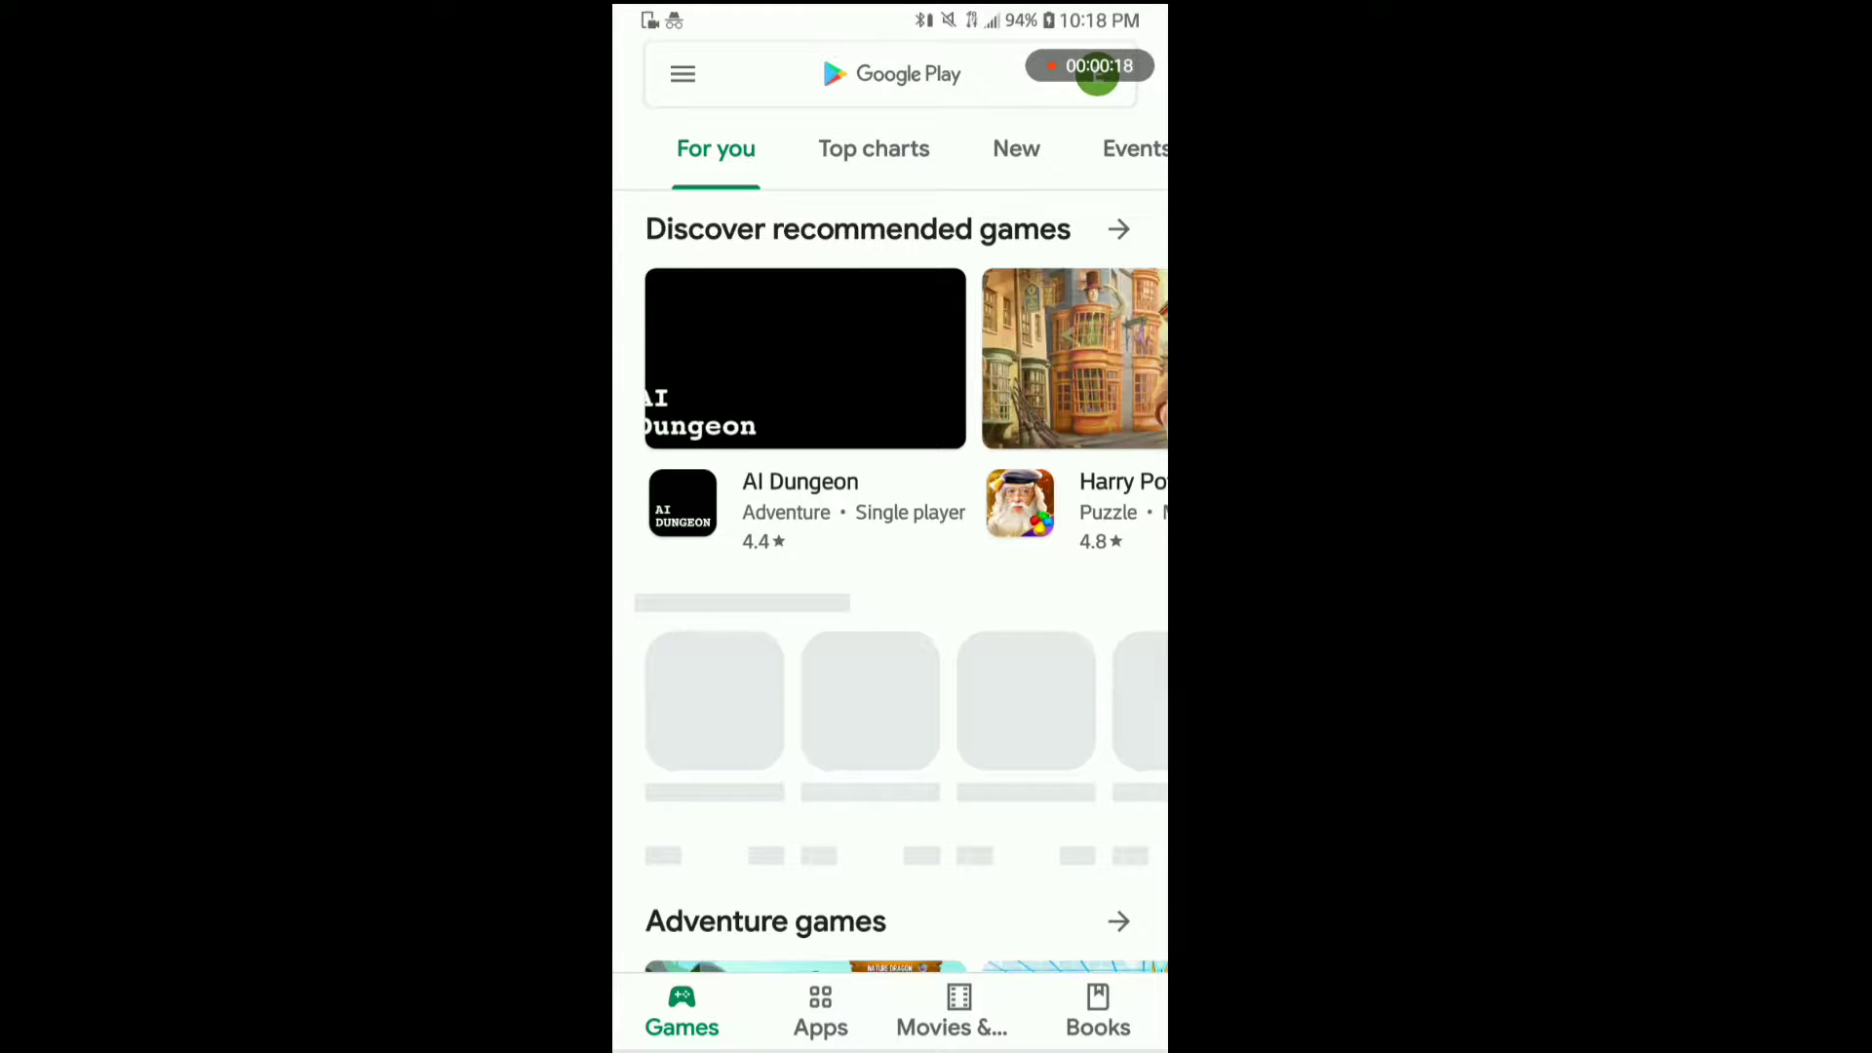
Search the Play Store for 'joiplay' to confirm JoiPlay and its RPG Maker plugin are installed
{"action": "left_click", "coordinate": [892, 73]}
{"action": "left_click", "coordinate": [746, 151]}
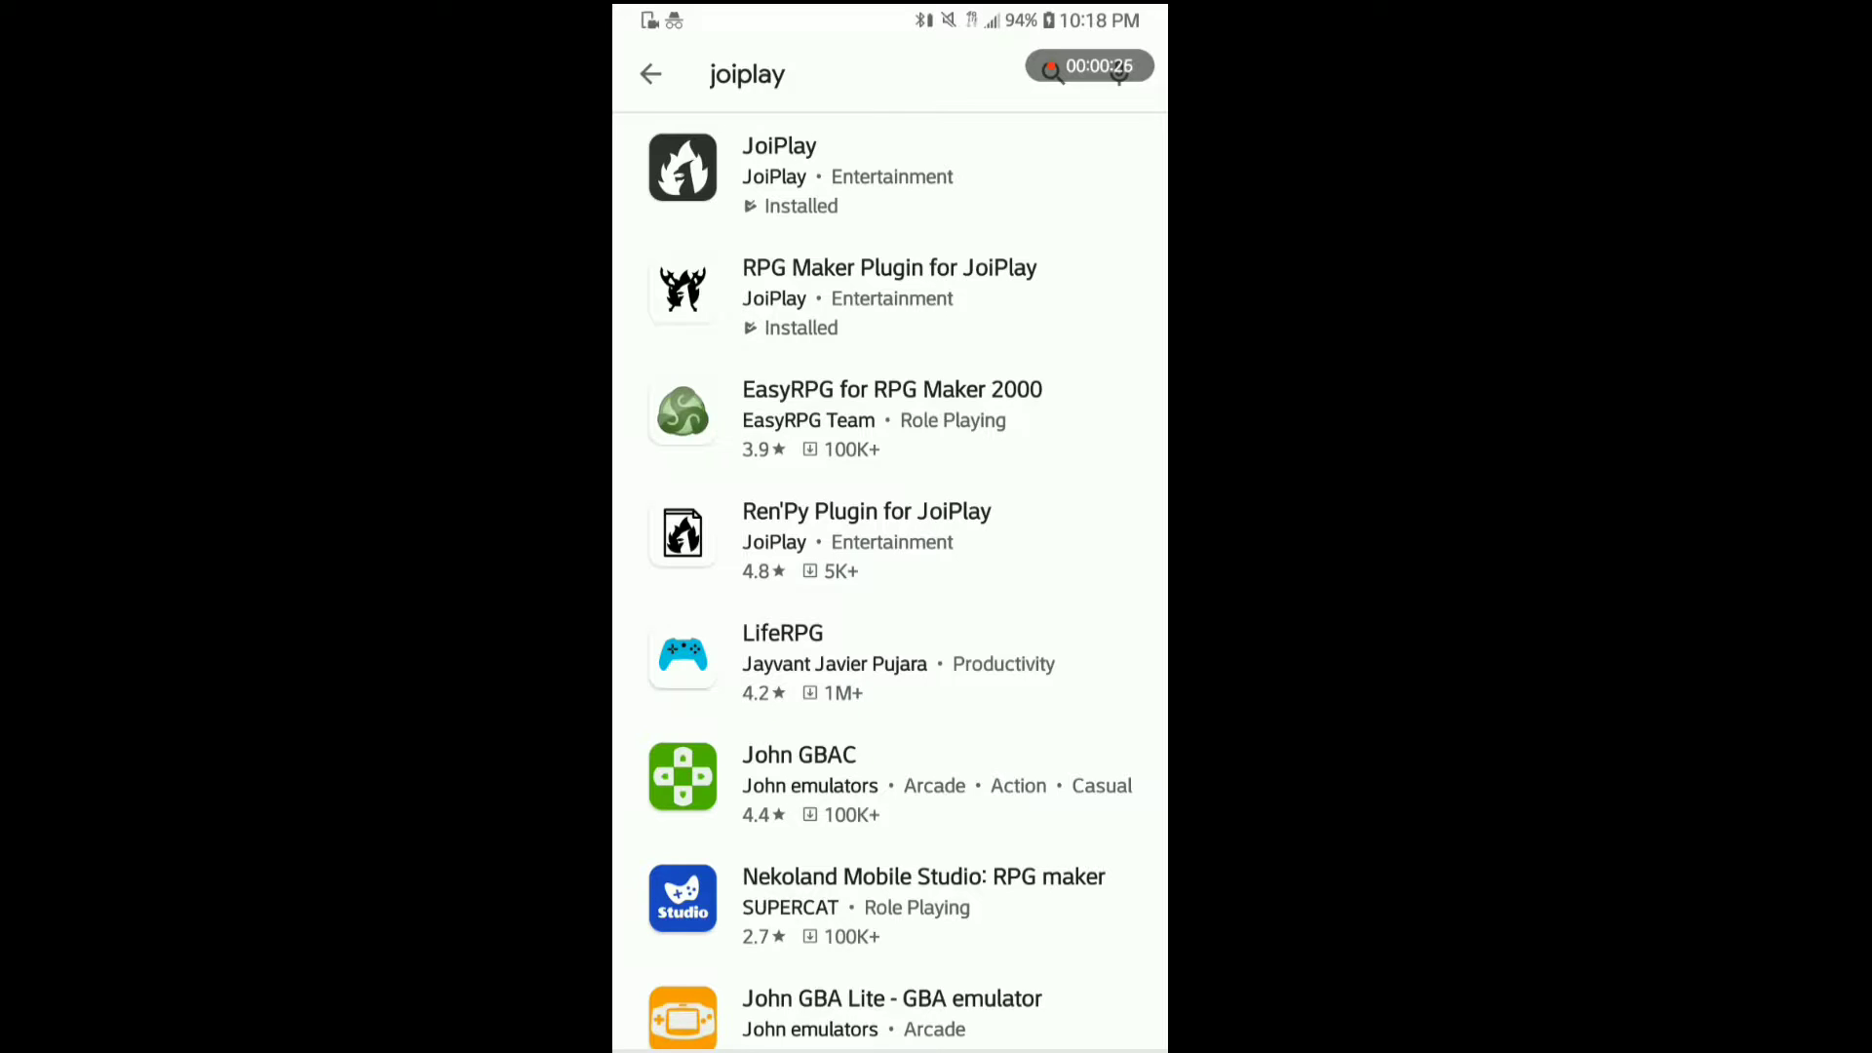
Return to the home screen, launch Chrome, then bring up the recent-apps list
{"action": "key", "text": "Home"}
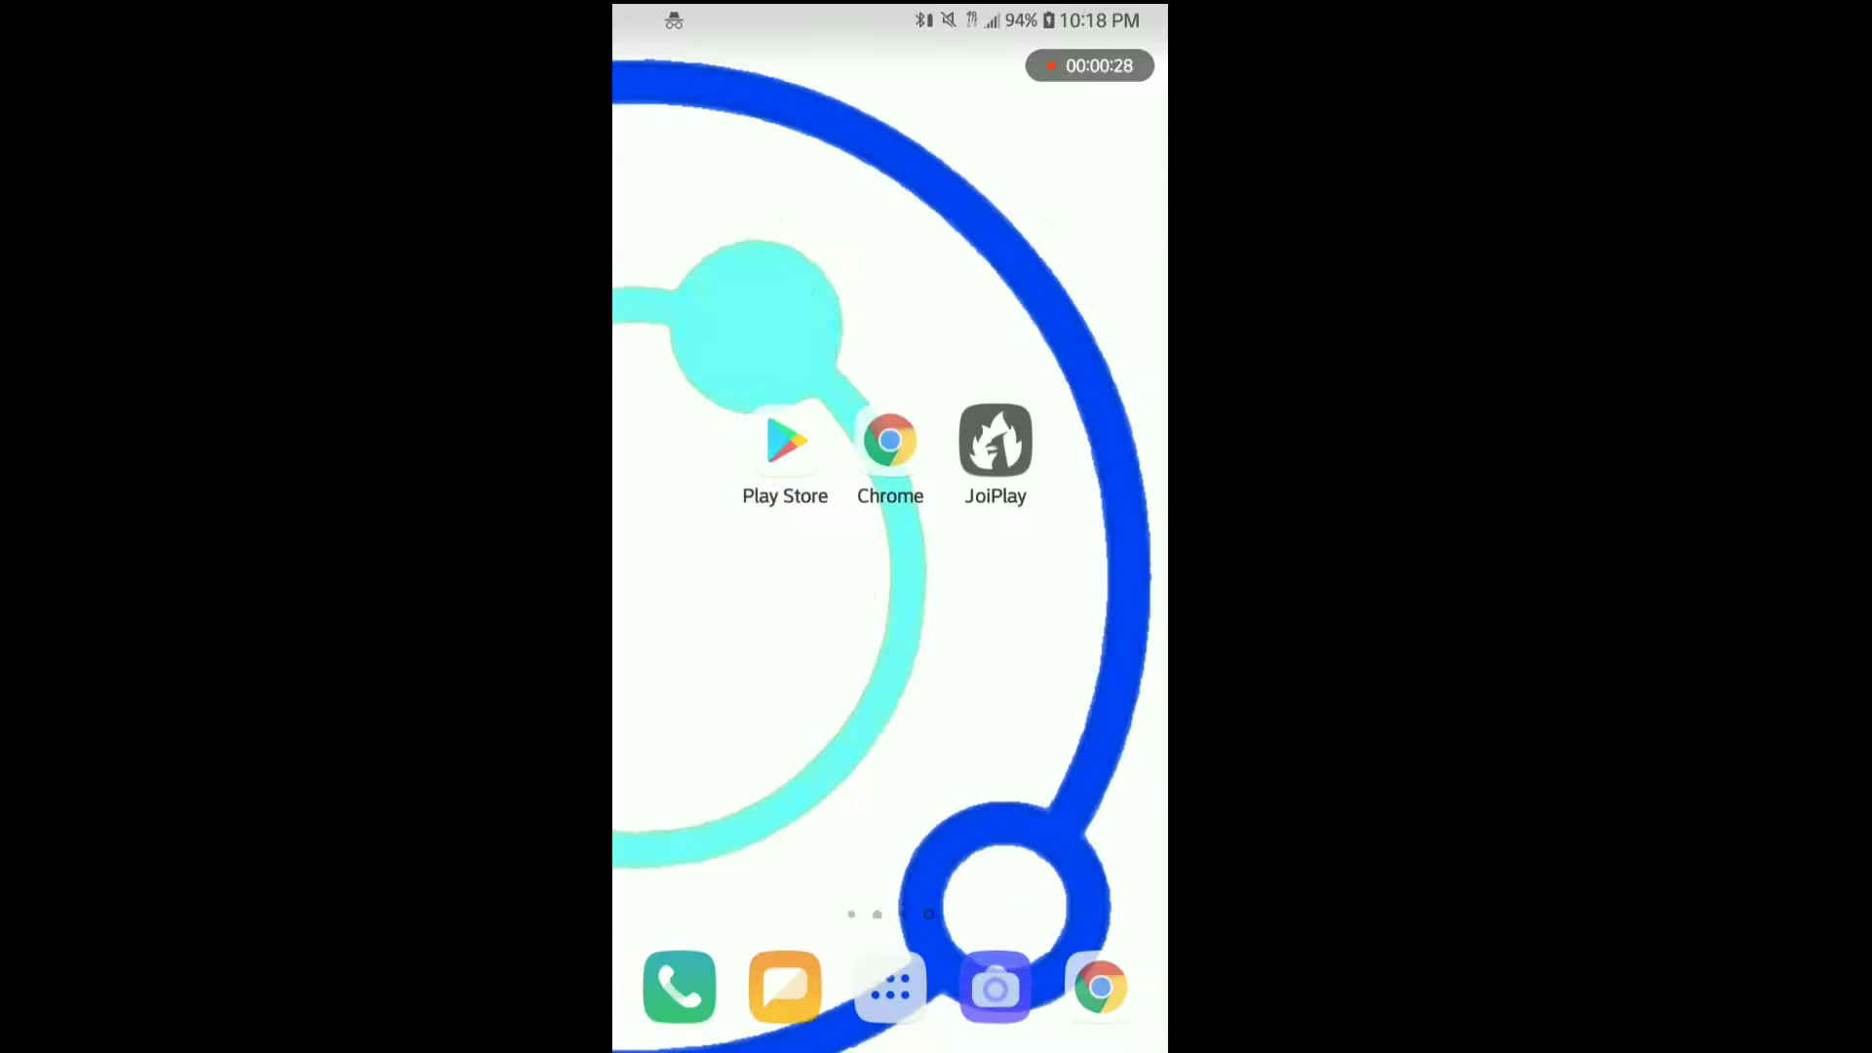
{"action": "left_click", "coordinate": [890, 457]}
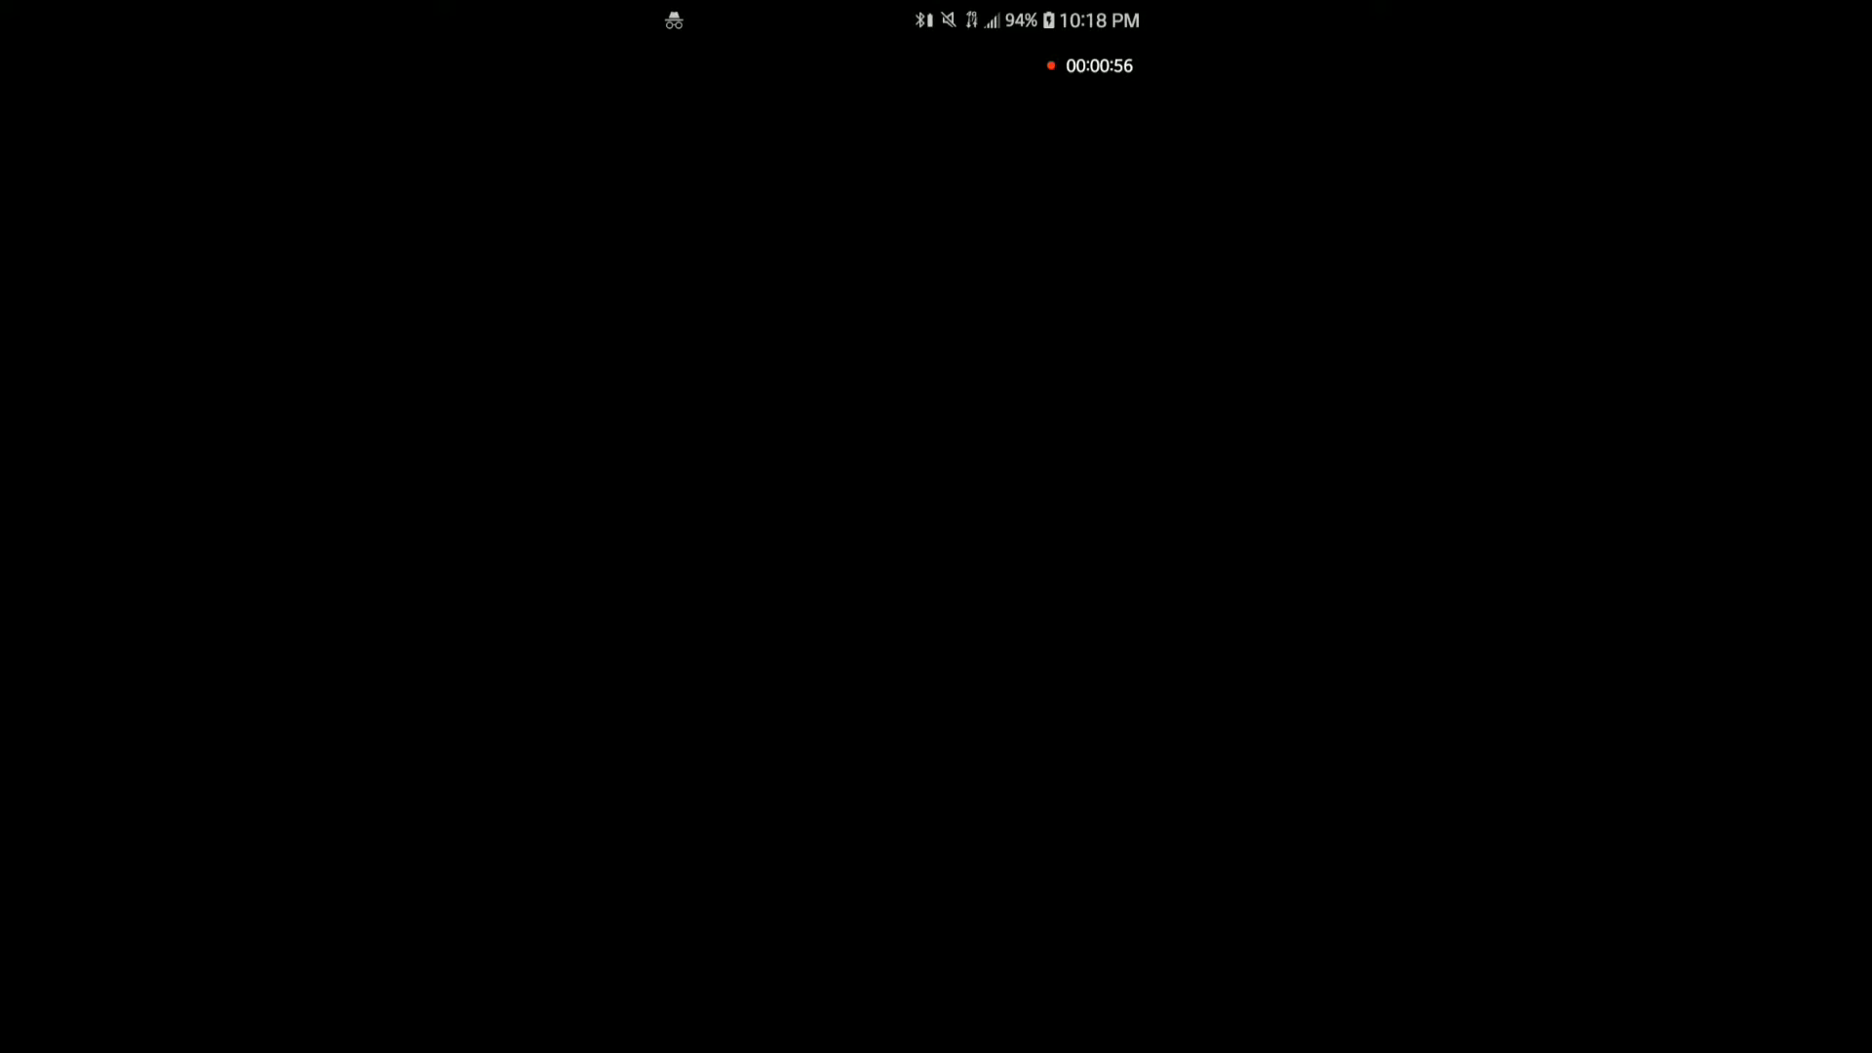
{"action": "key", "text": "alt+Tab"}
{"action": "scroll", "coordinate": [891, 556], "scroll_direction": "up", "scroll_amount": 5}
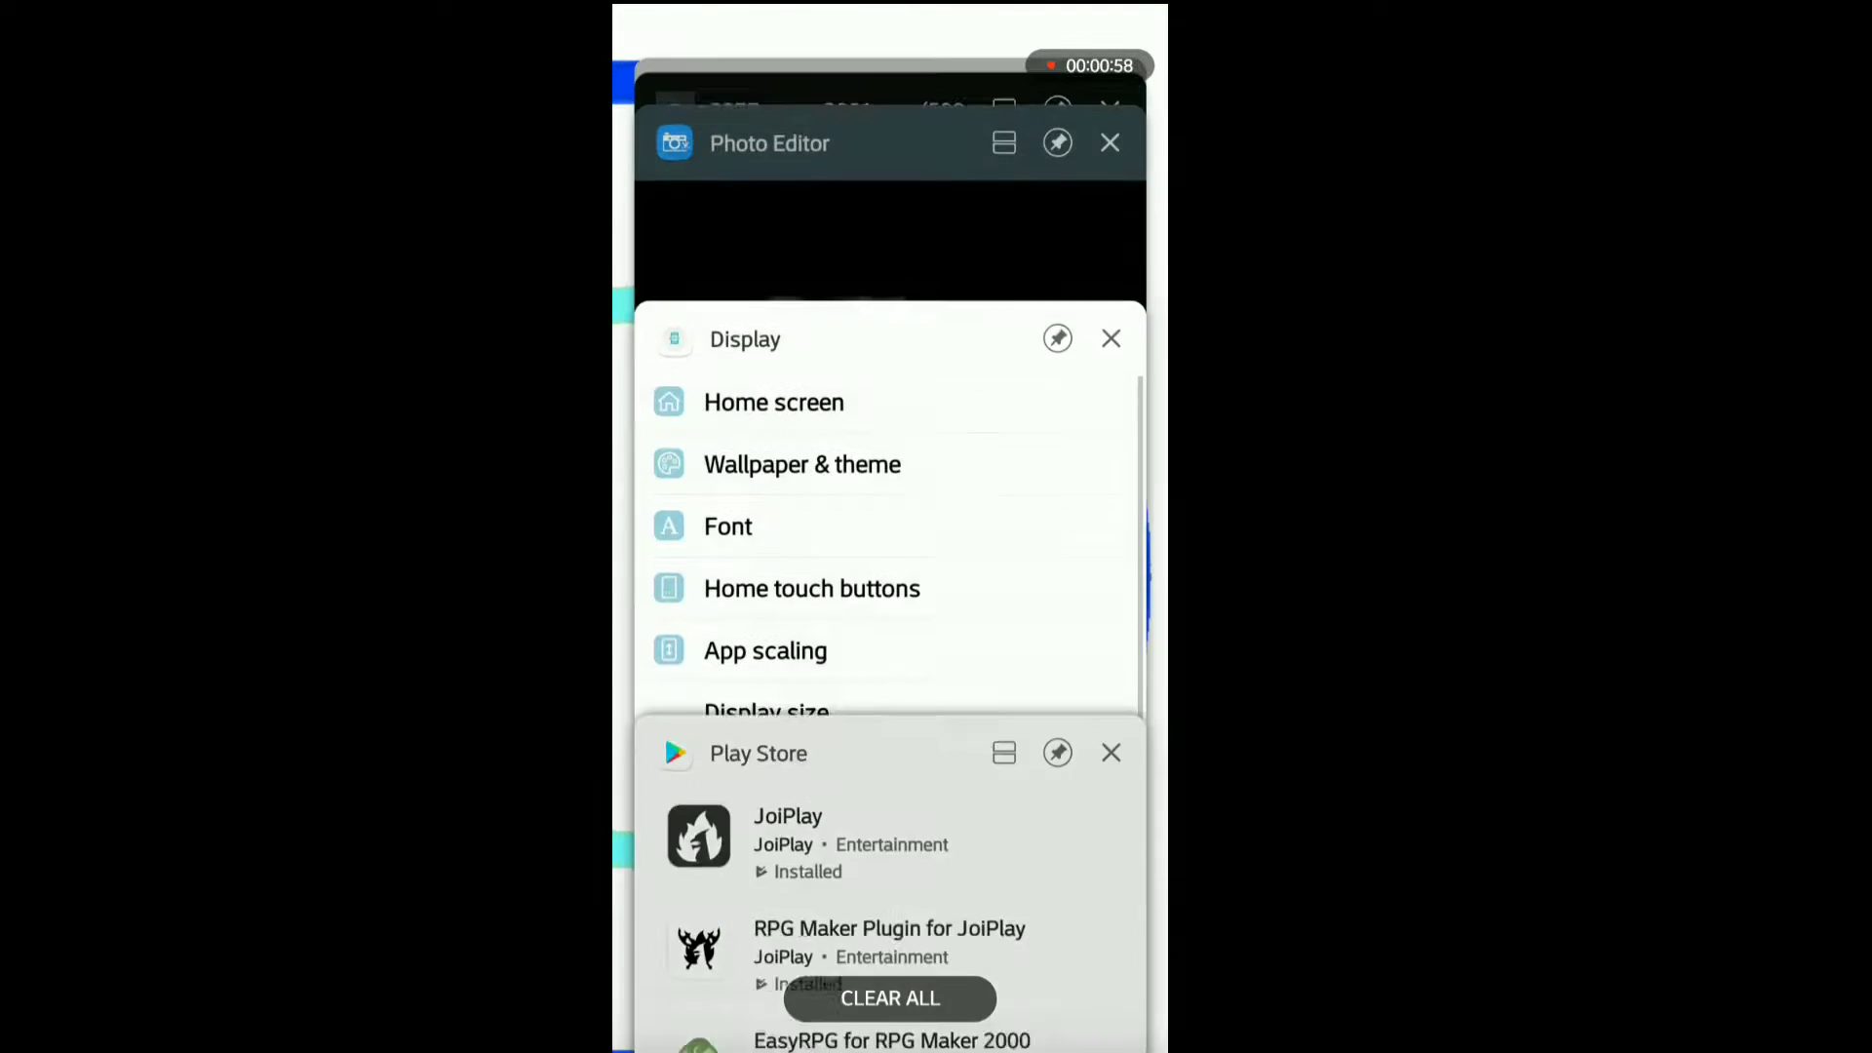
{"action": "scroll", "coordinate": [892, 556], "scroll_direction": "up", "scroll_amount": 10}
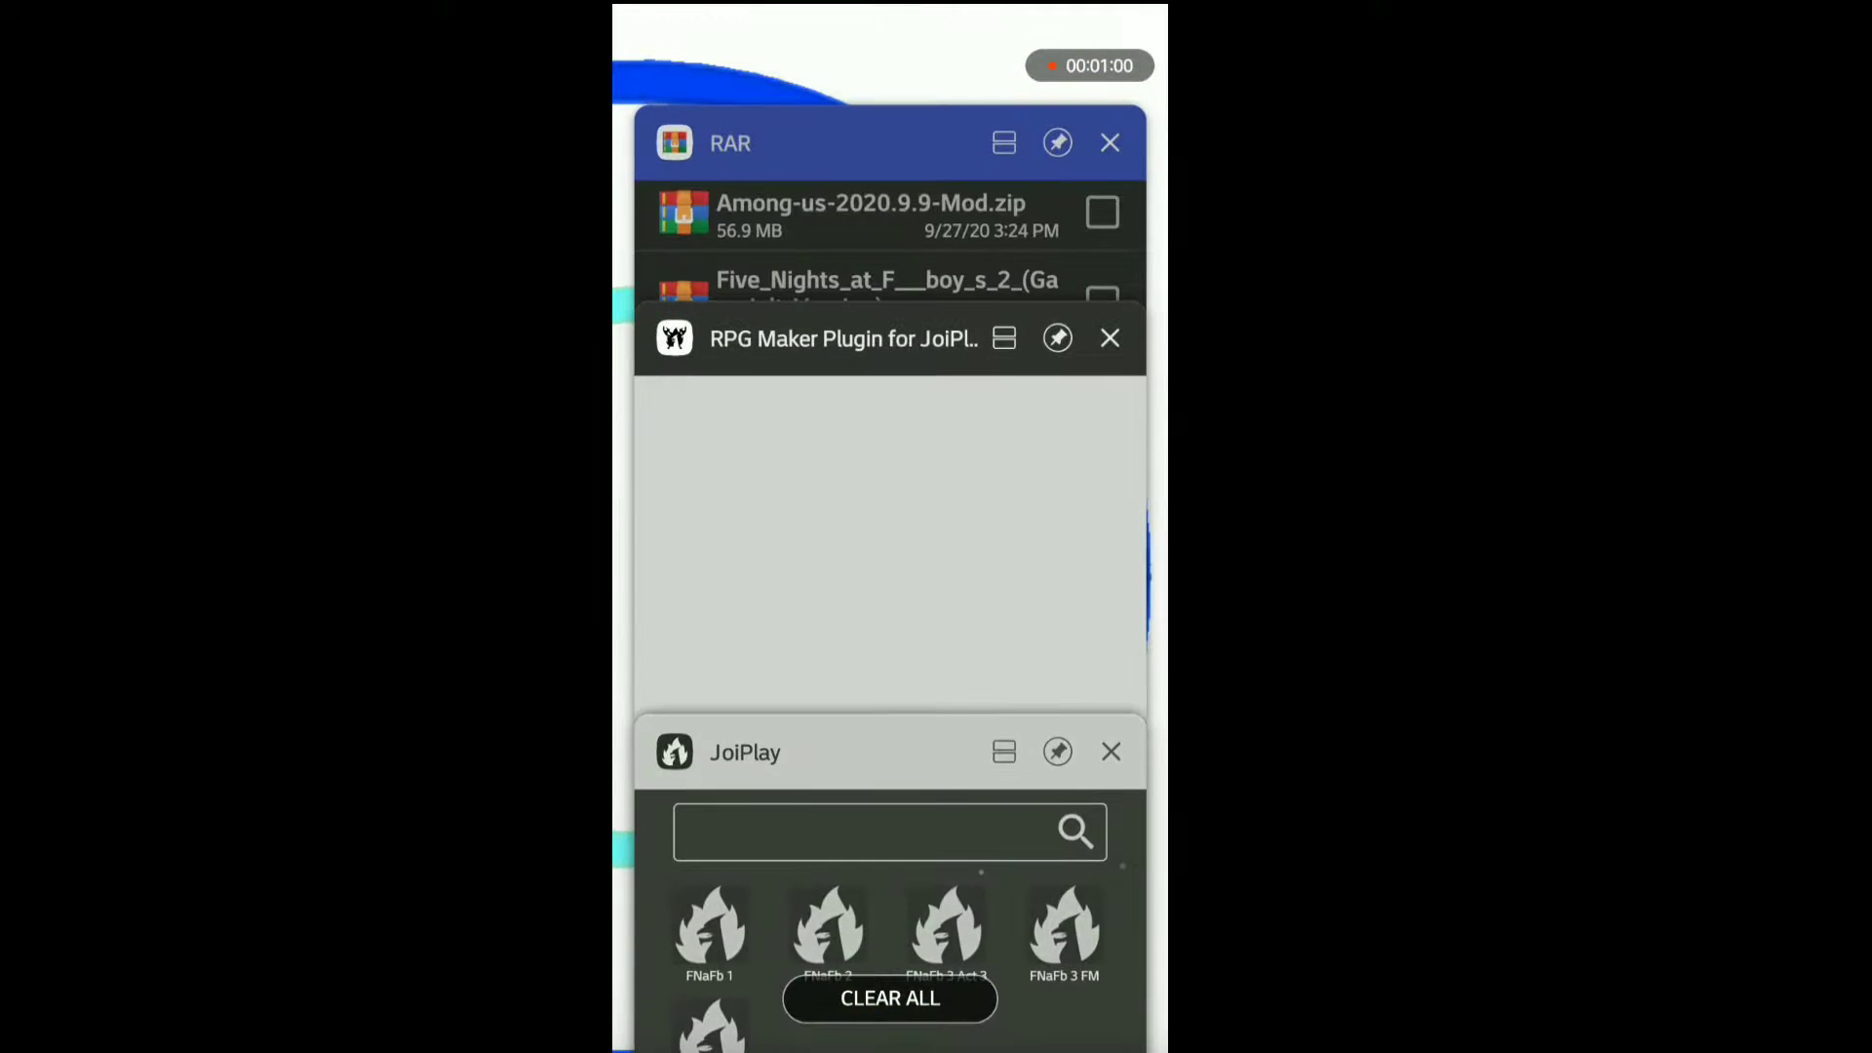
Reopen JoiPlay and start a new game entry named 'FNaFb 1' with version 'Final Mix'
{"action": "left_click", "coordinate": [891, 907]}
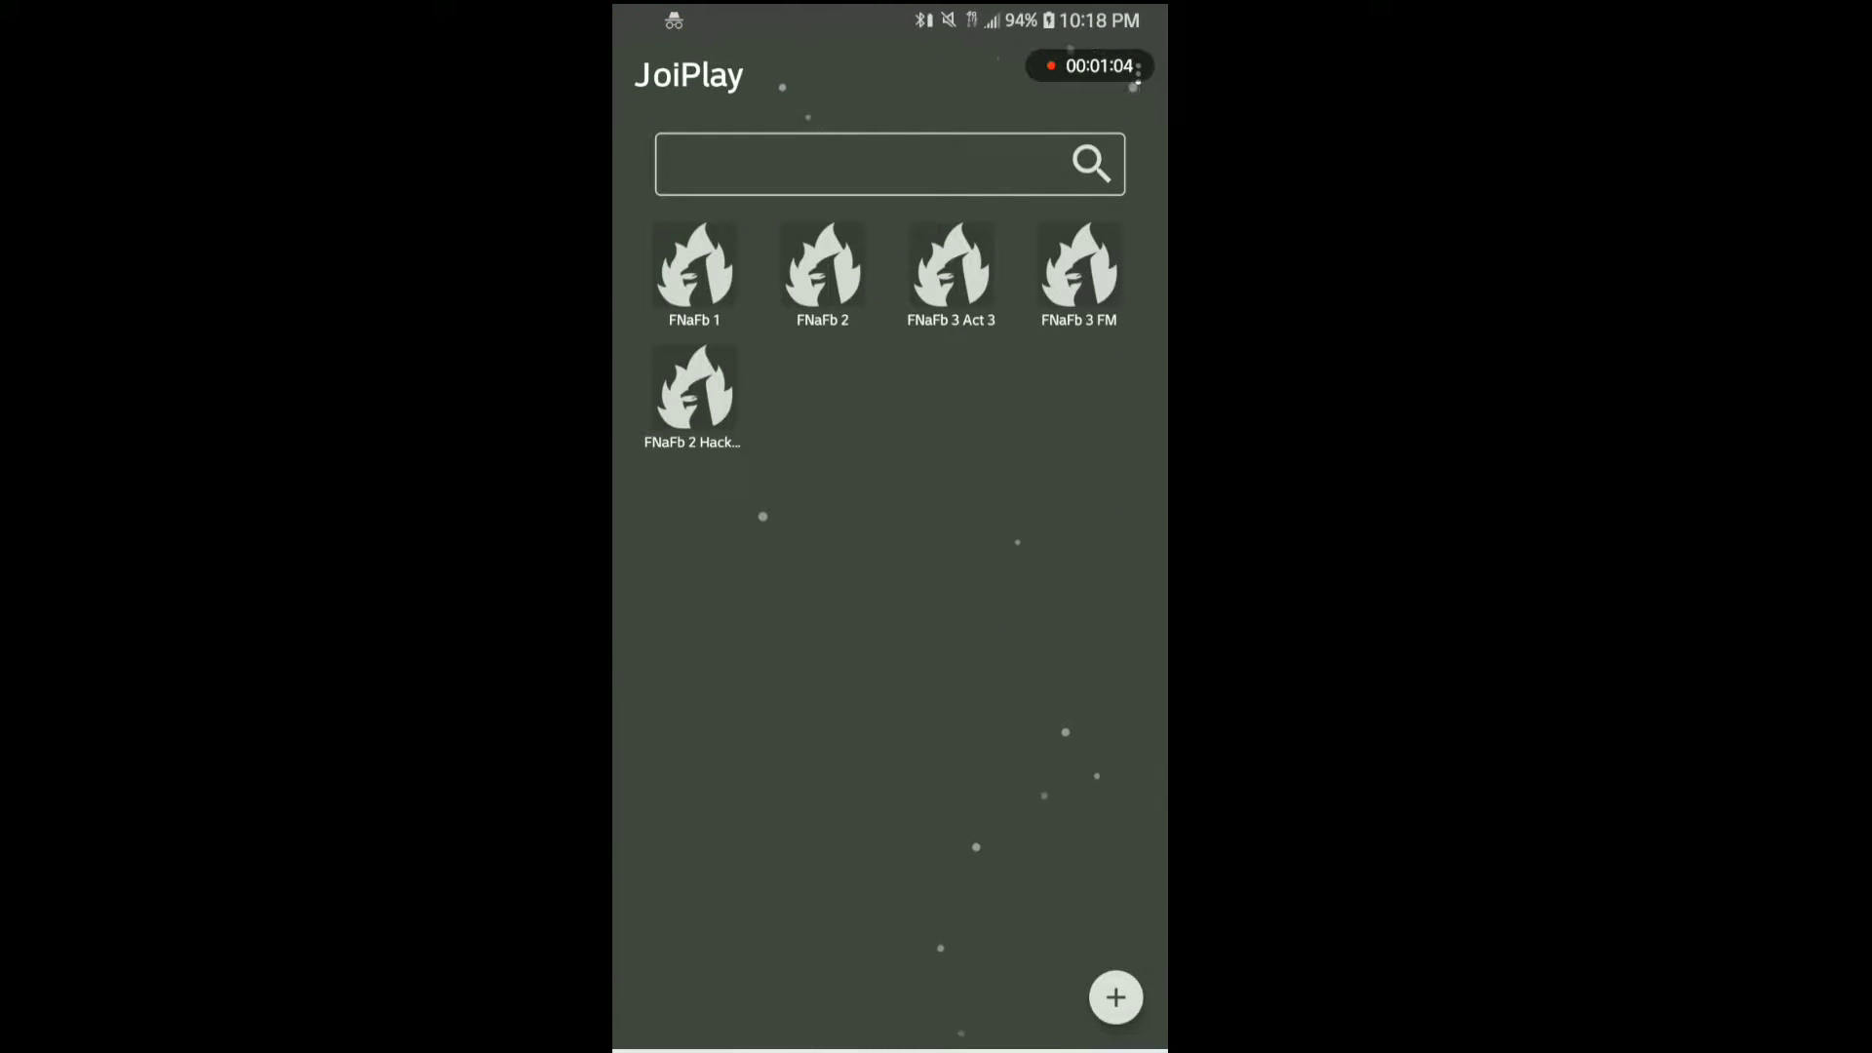
{"action": "left_click", "coordinate": [1114, 997]}
{"action": "left_click", "coordinate": [889, 225]}
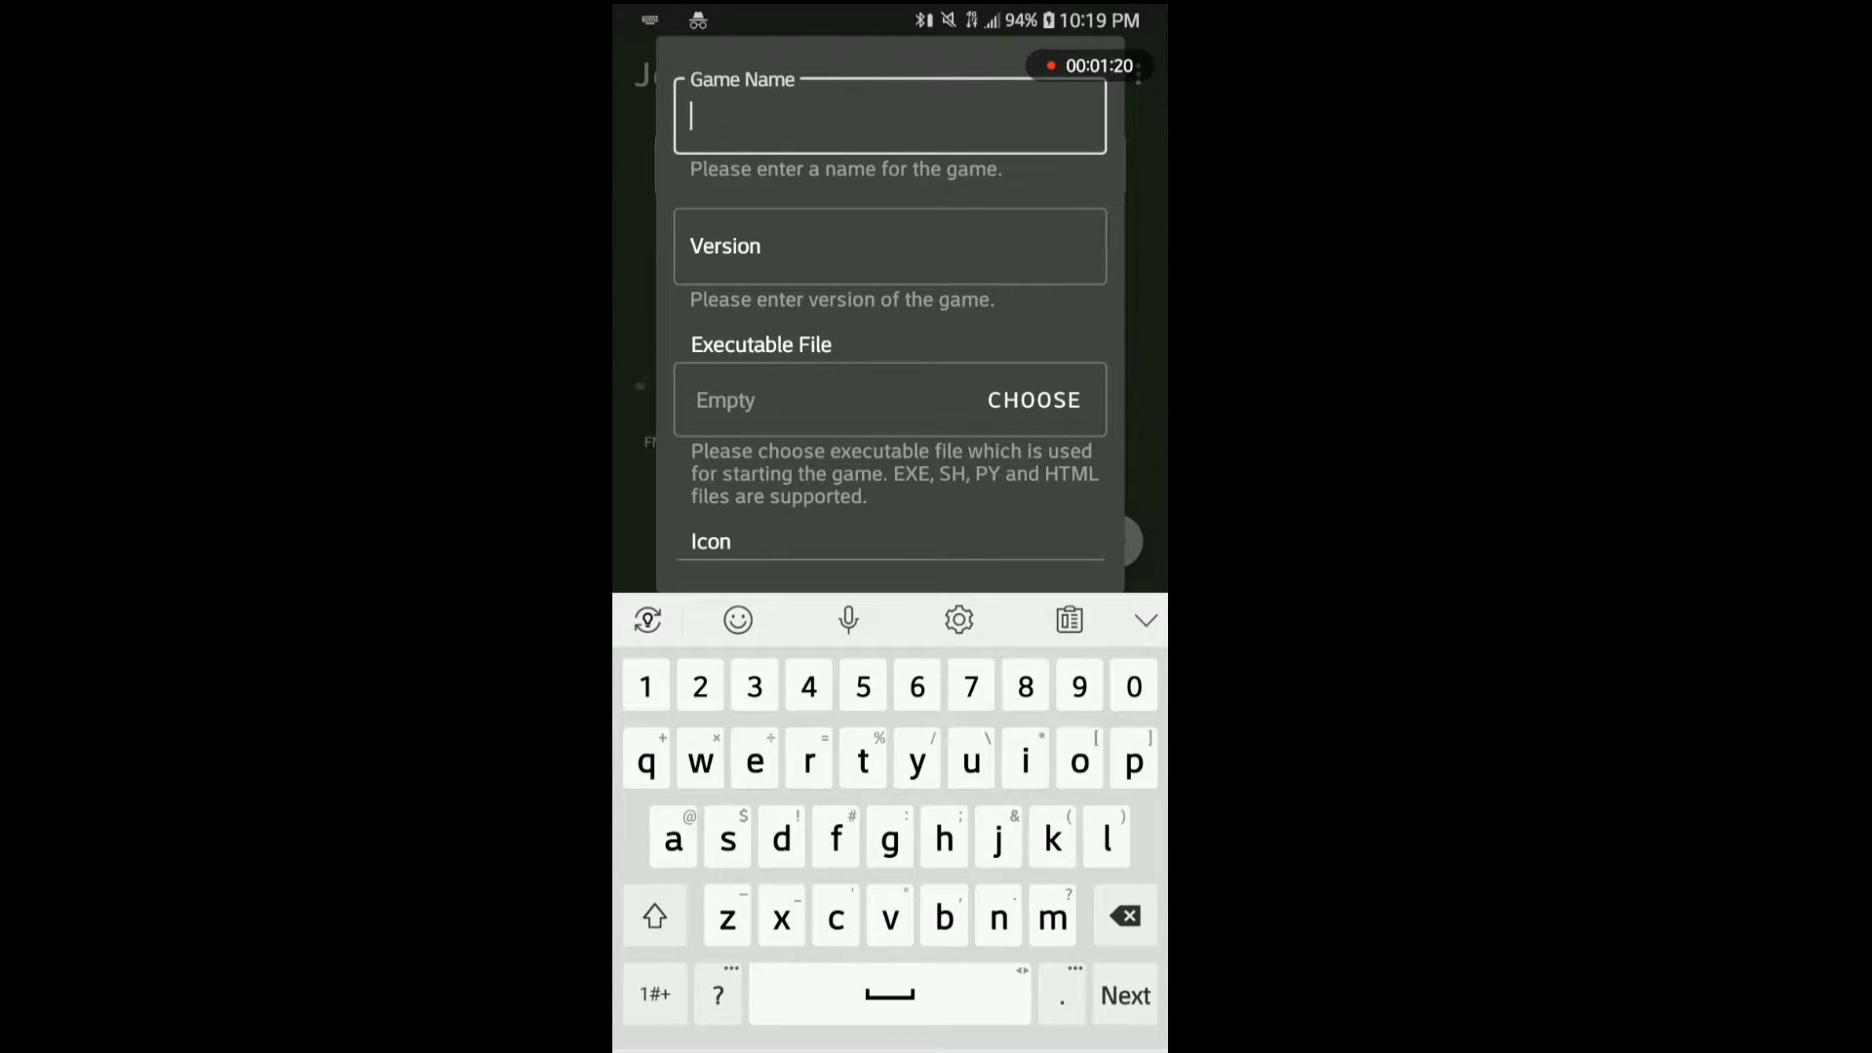
{"action": "type", "text": "F"}
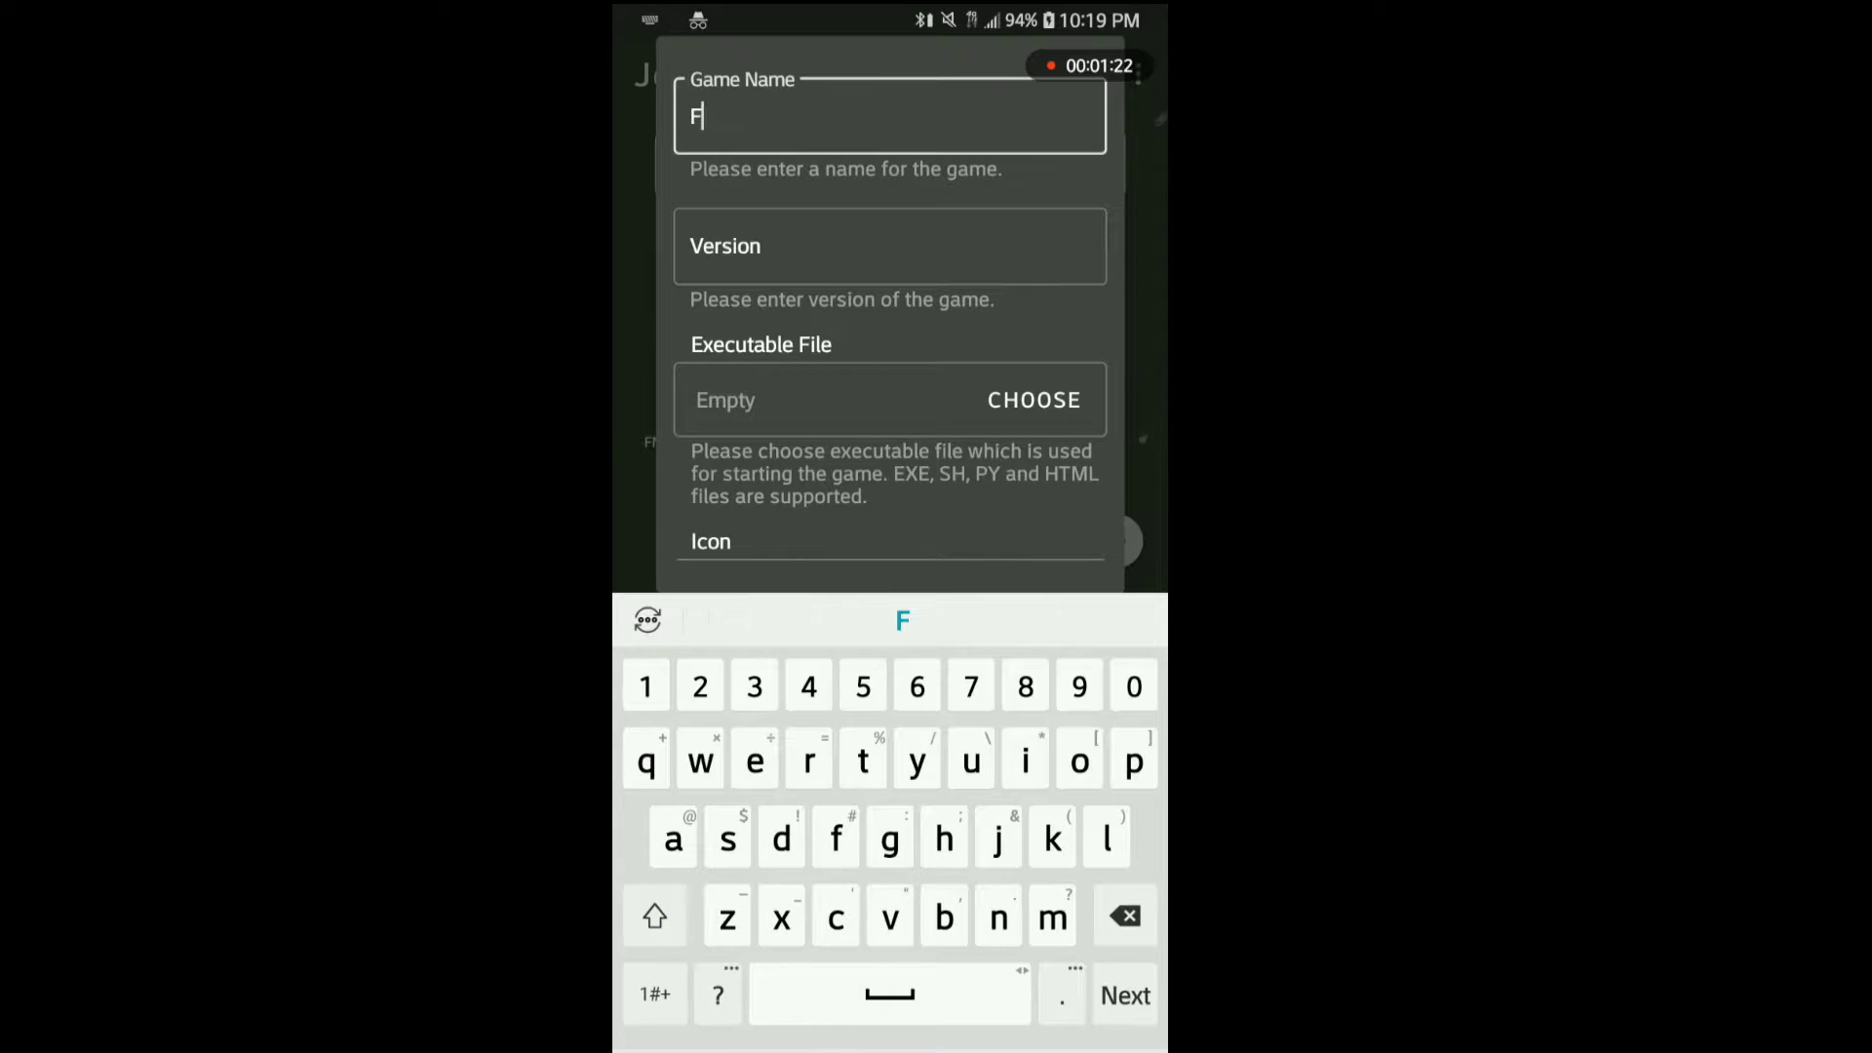
{"action": "type", "text": "NaFb "}
{"action": "type", "text": "1"}
{"action": "key", "text": "Return"}
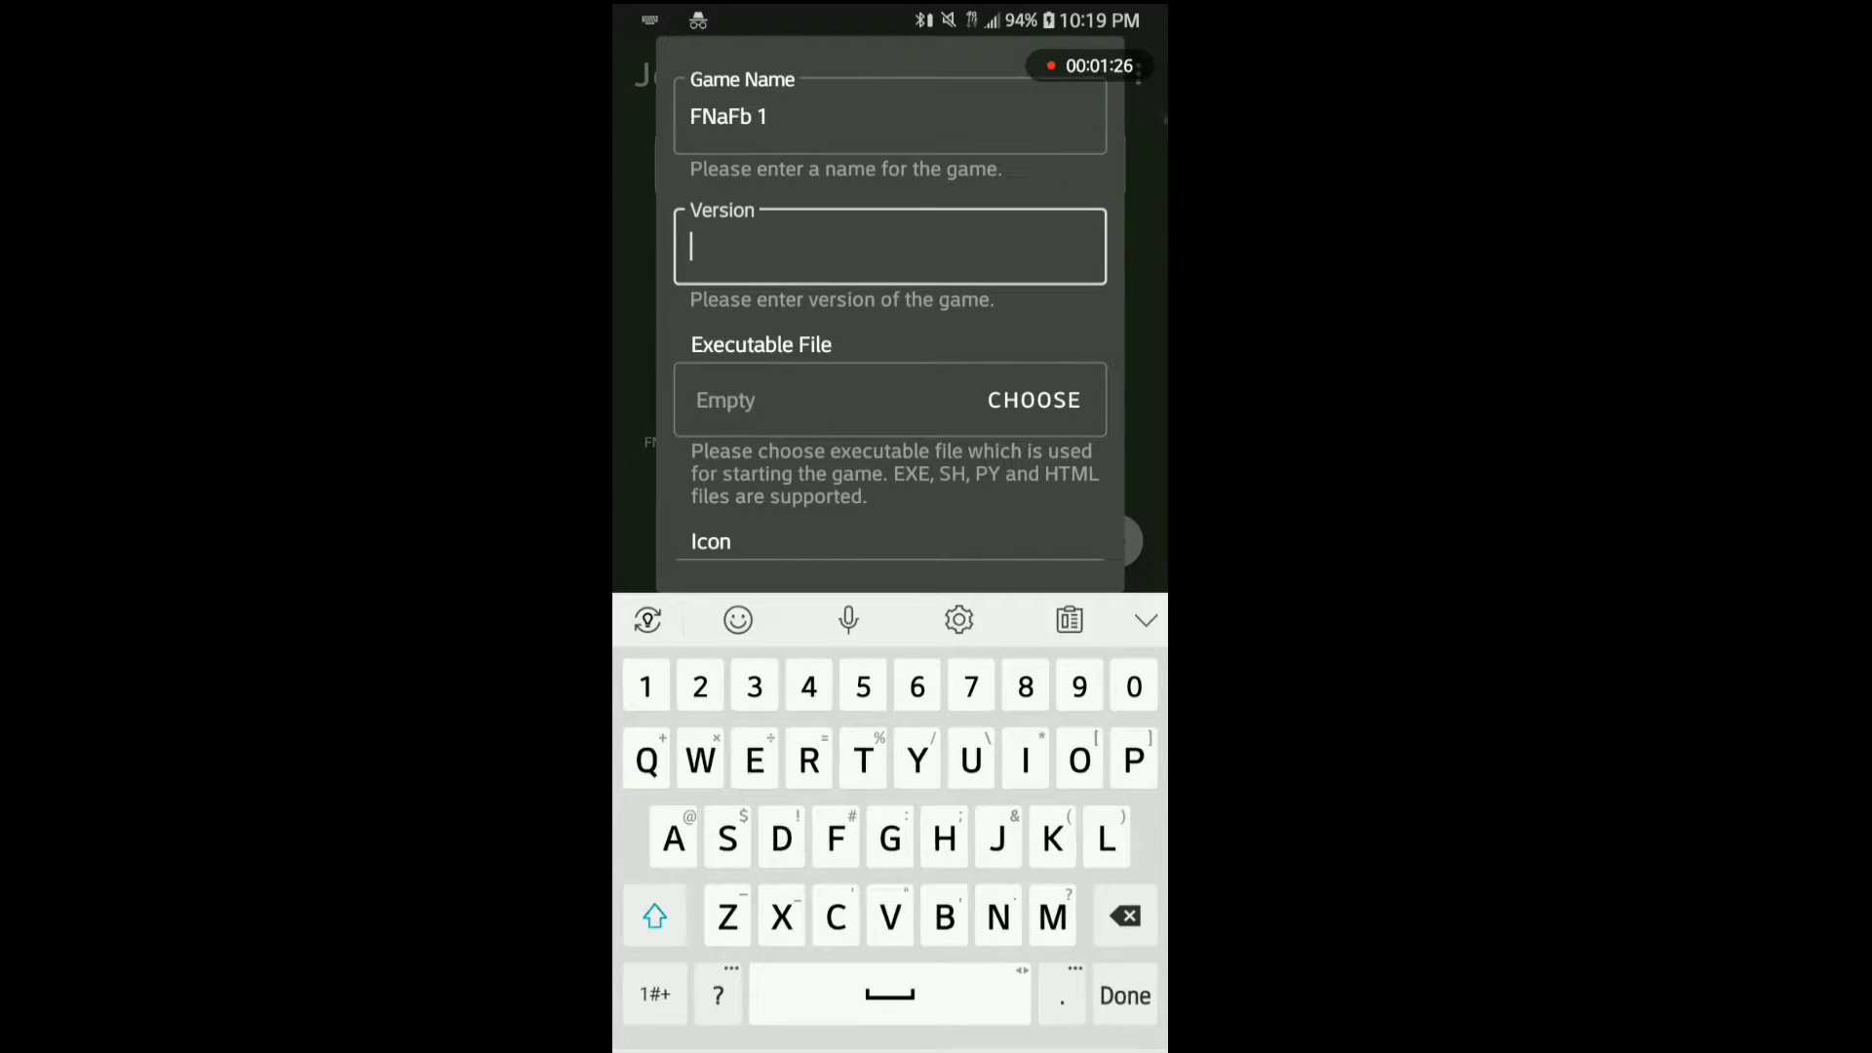
{"action": "type", "text": "Fni"}
{"action": "key", "text": "BackSpace"}
{"action": "key", "text": "BackSpace"}
{"action": "type", "text": "i"}
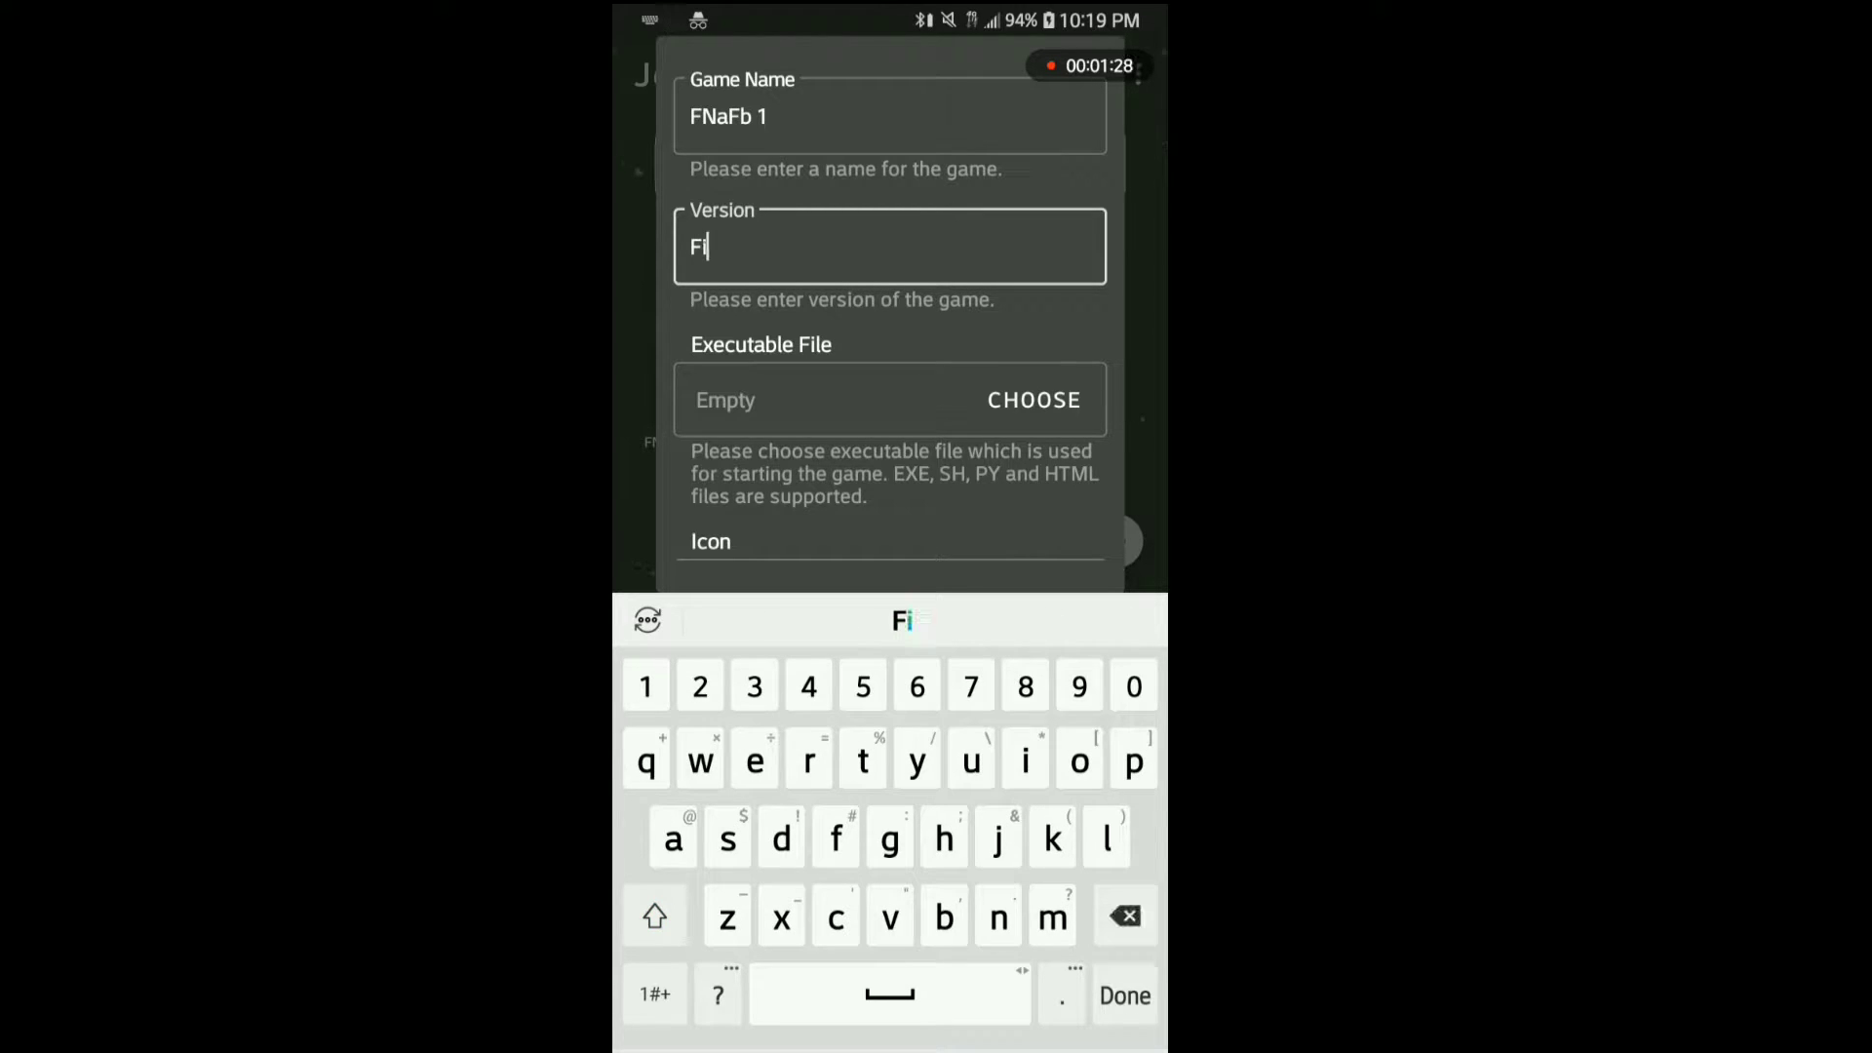
{"action": "type", "text": "nal Mi"}
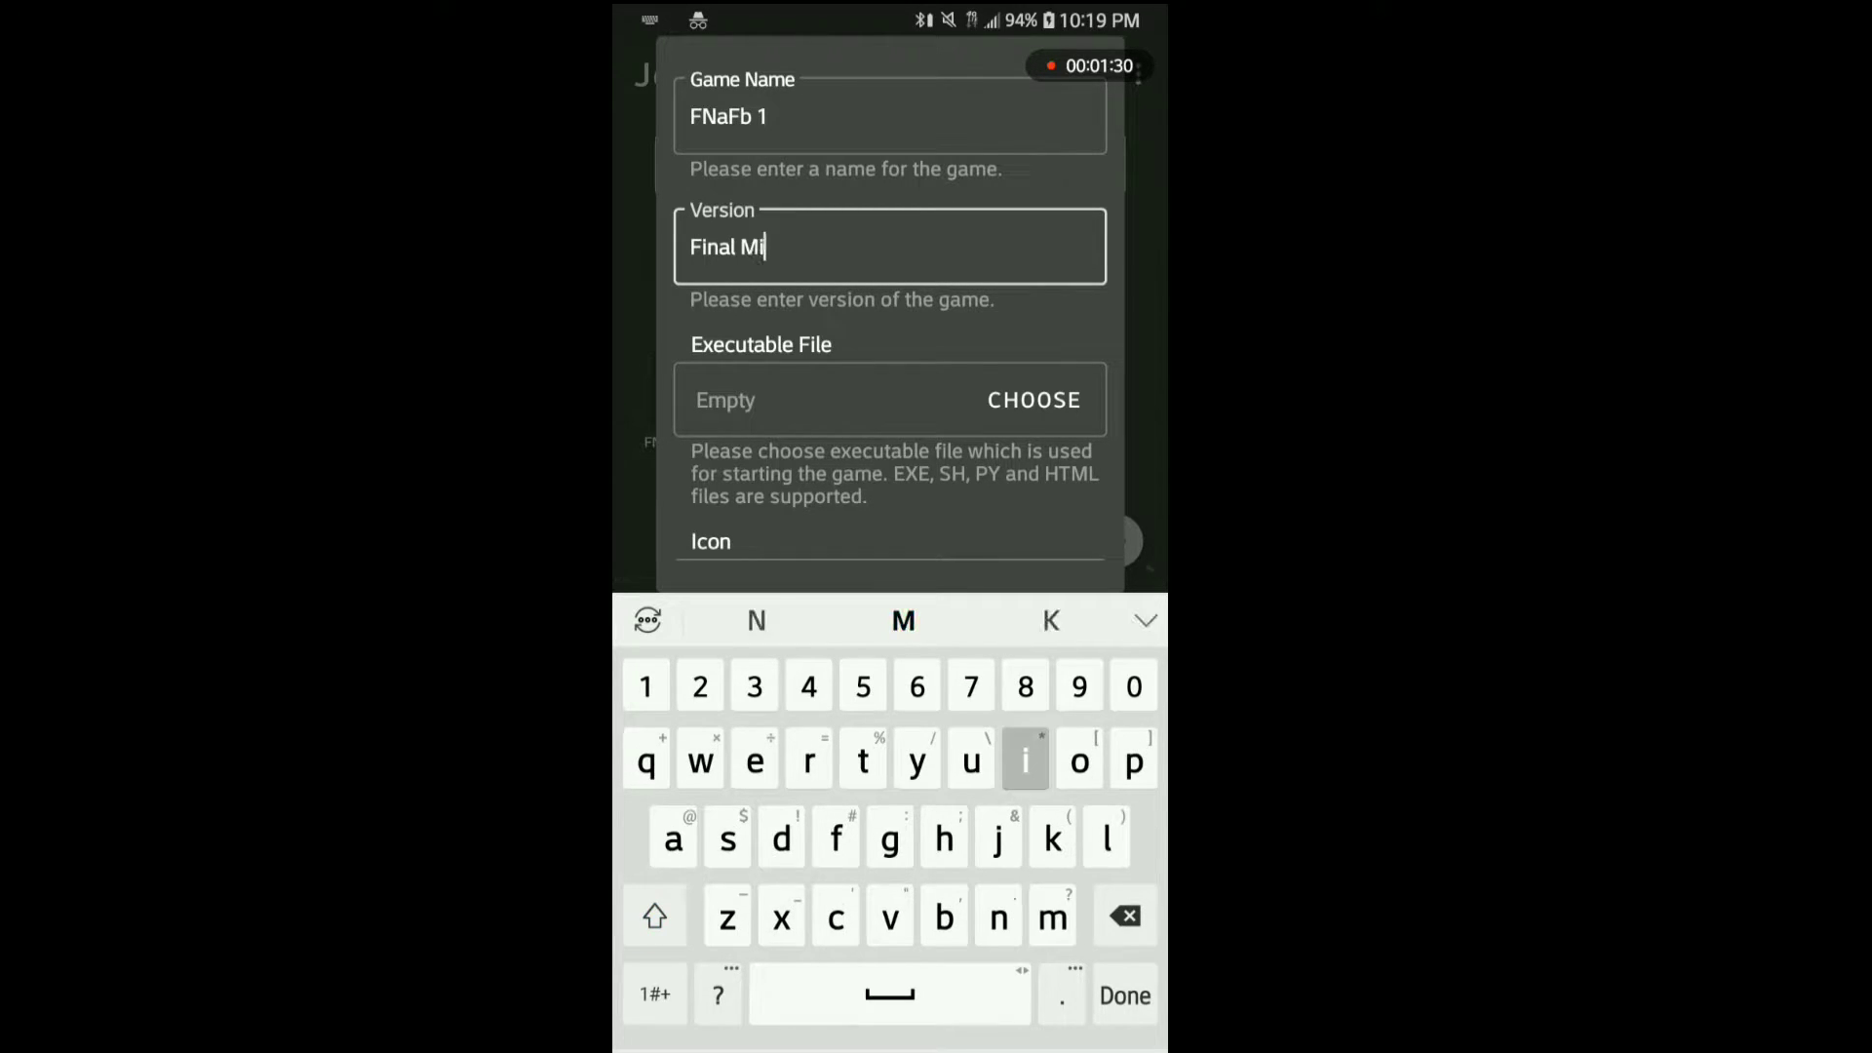
{"action": "type", "text": "x"}
Select Game.exe from Download's FNaFb 1 Final Mix folder as the executable
{"action": "left_click", "coordinate": [1035, 399]}
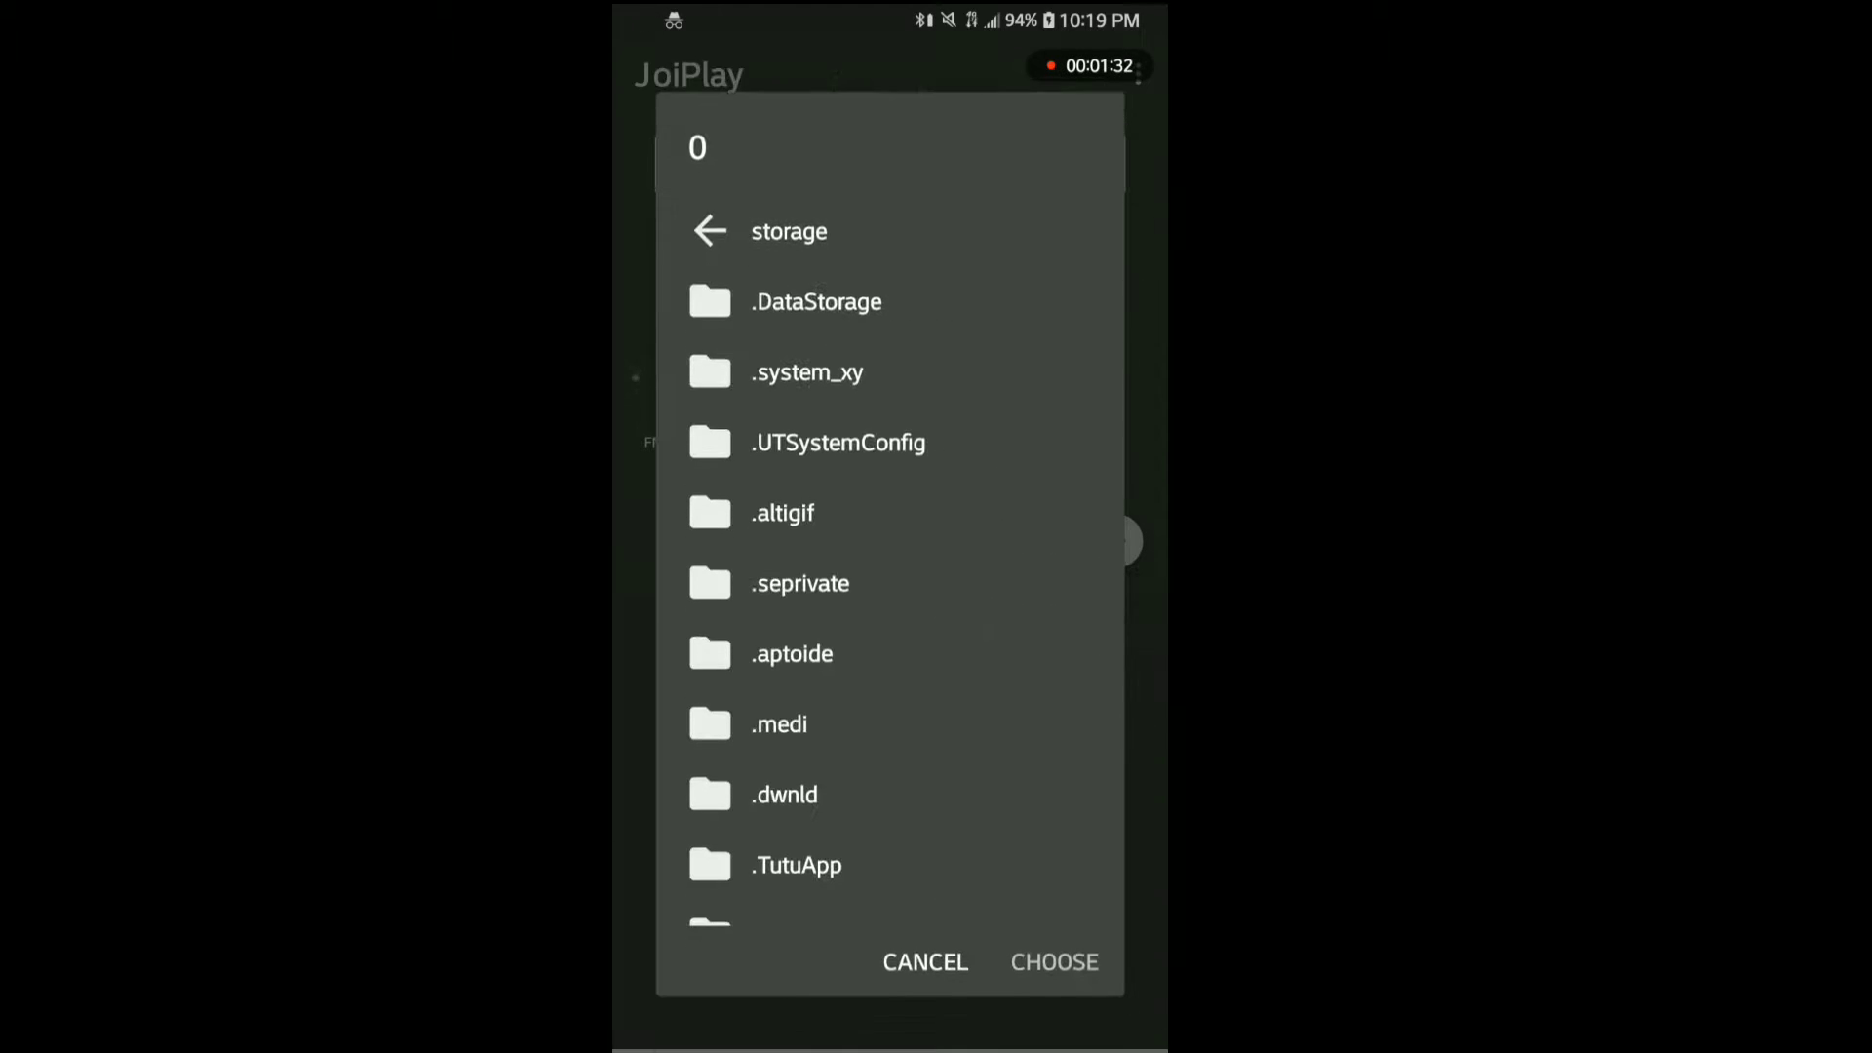
{"action": "scroll", "coordinate": [889, 572], "scroll_direction": "down", "scroll_amount": 5}
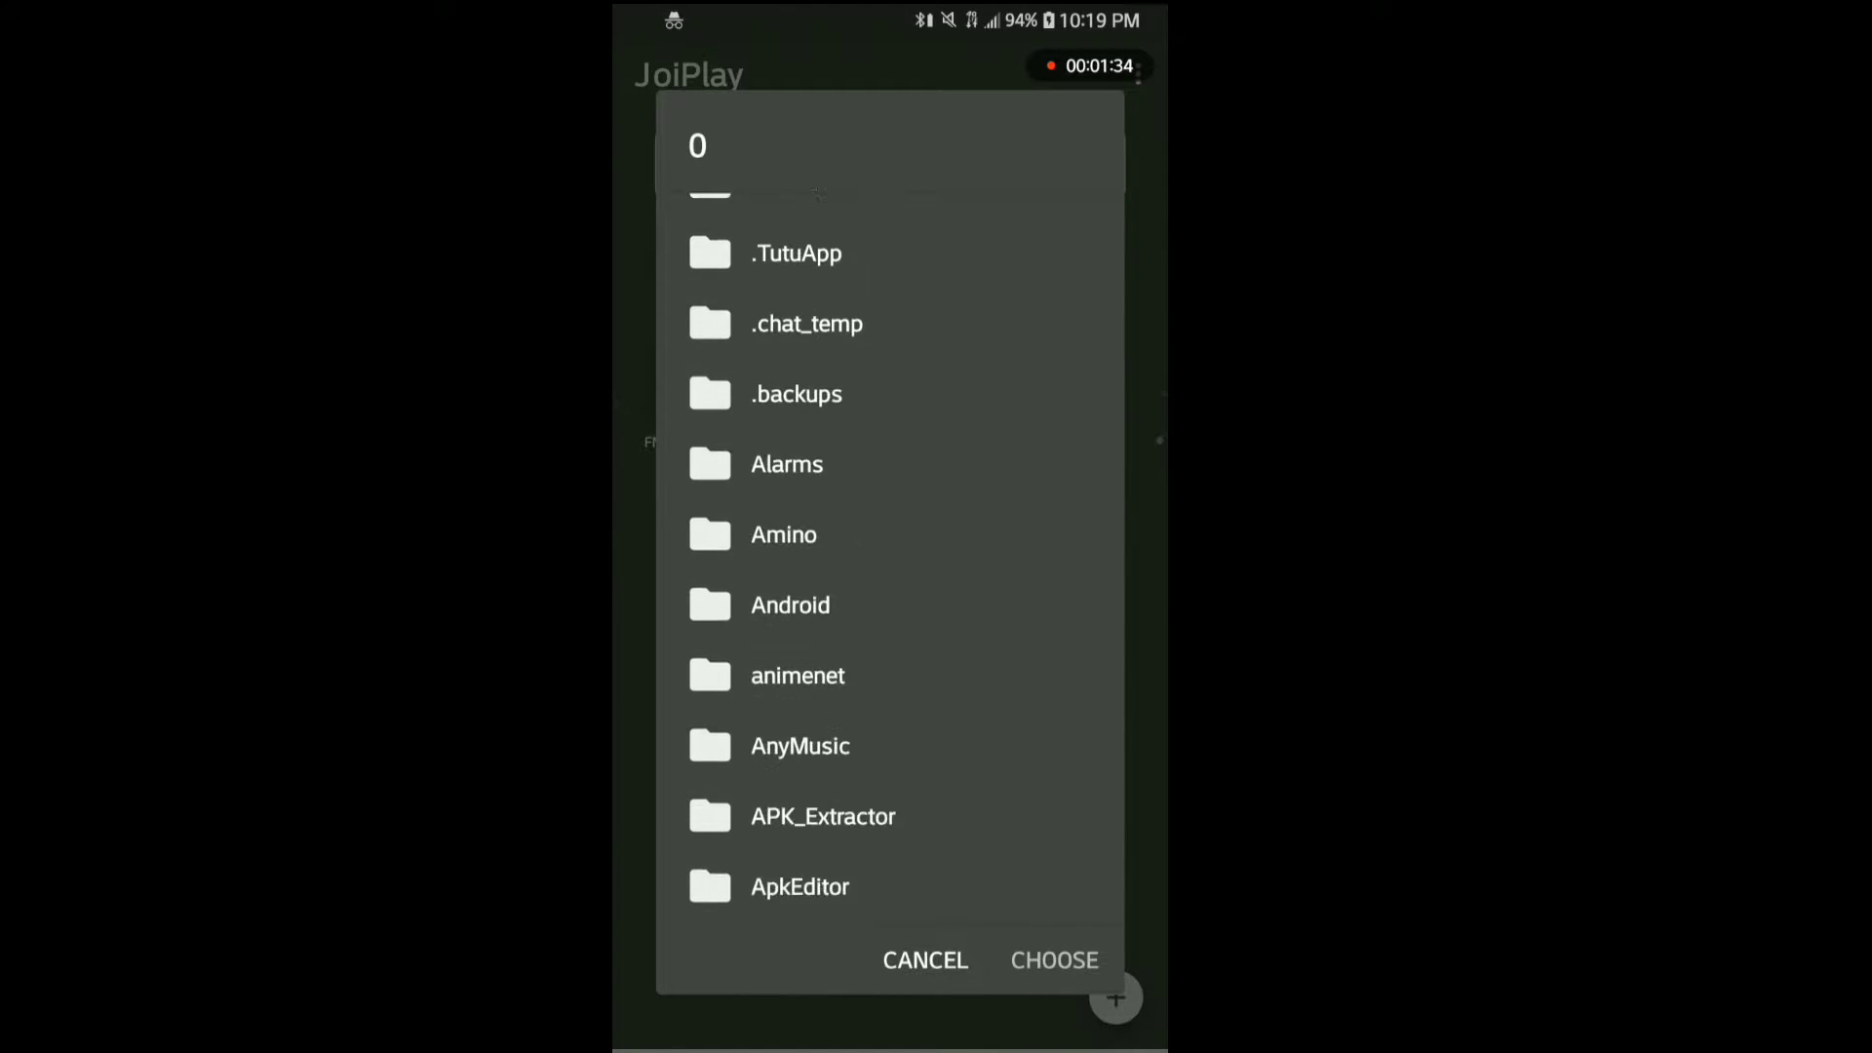
{"action": "scroll", "coordinate": [889, 570], "scroll_direction": "down", "scroll_amount": 4}
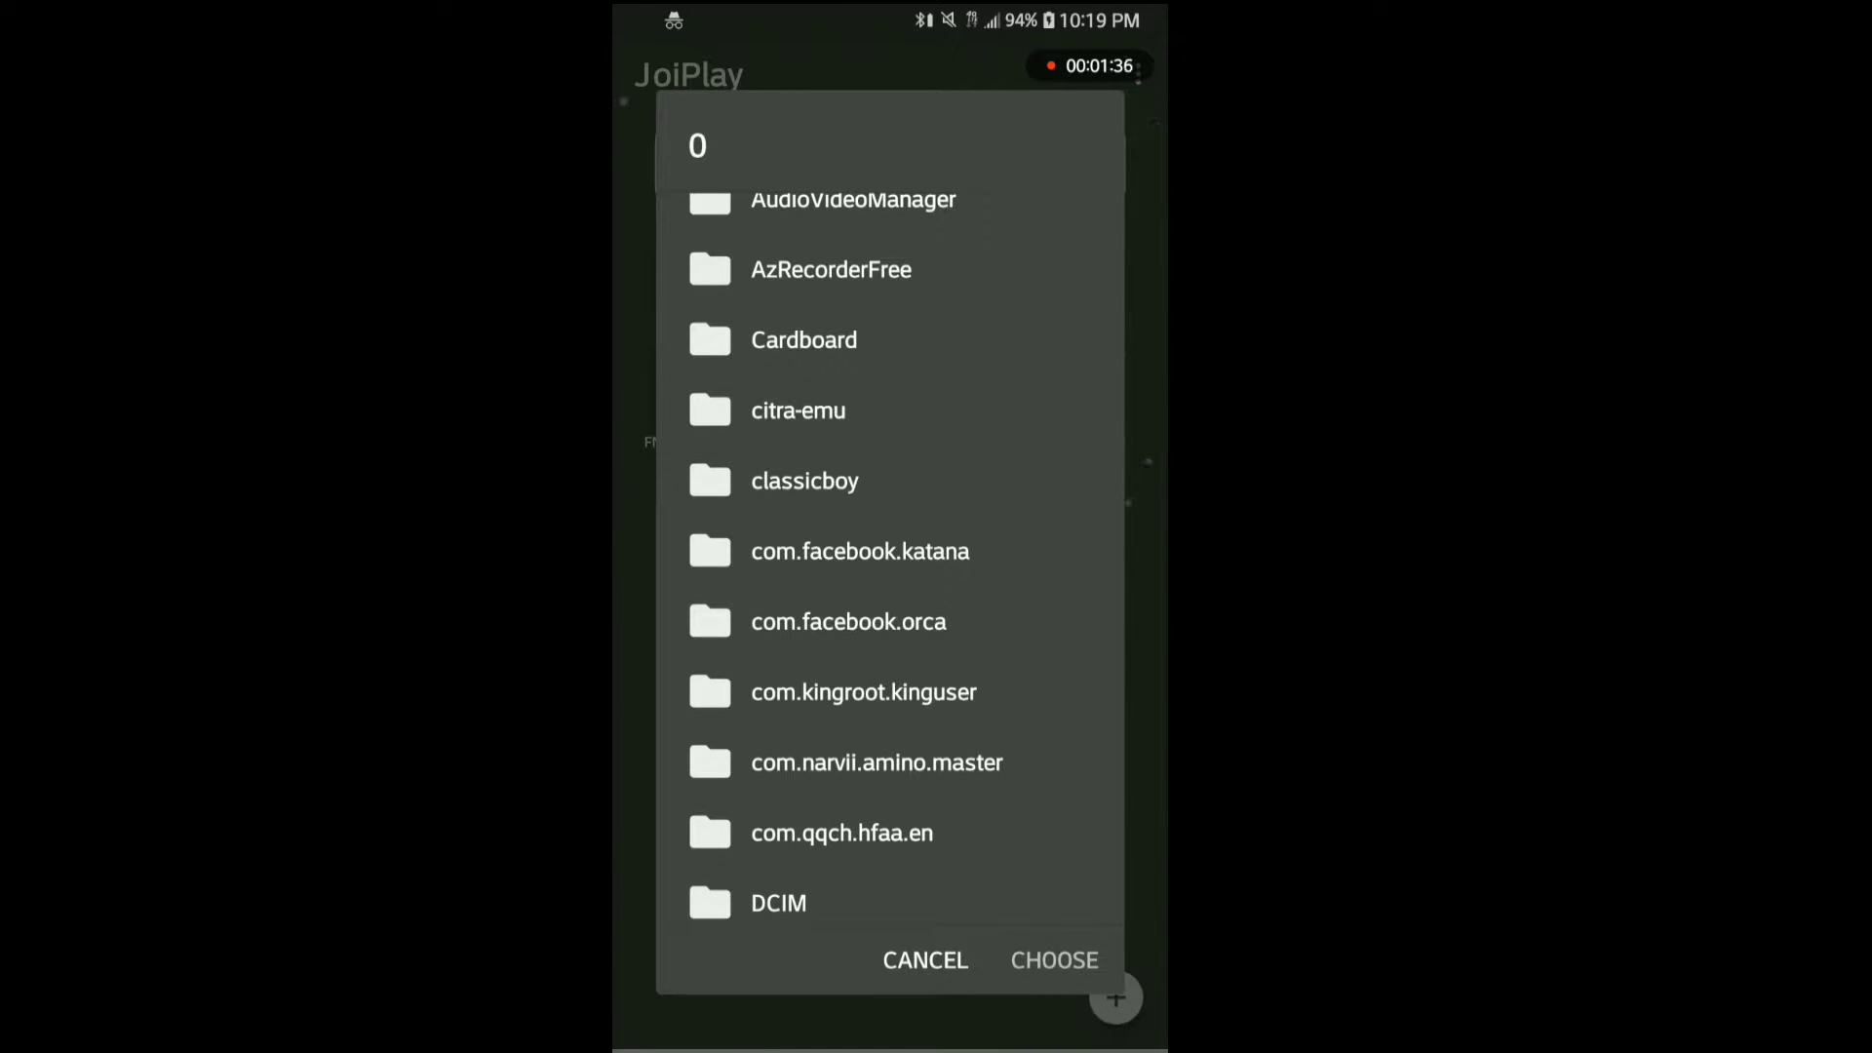
{"action": "scroll", "coordinate": [889, 572], "scroll_direction": "down", "scroll_amount": 3}
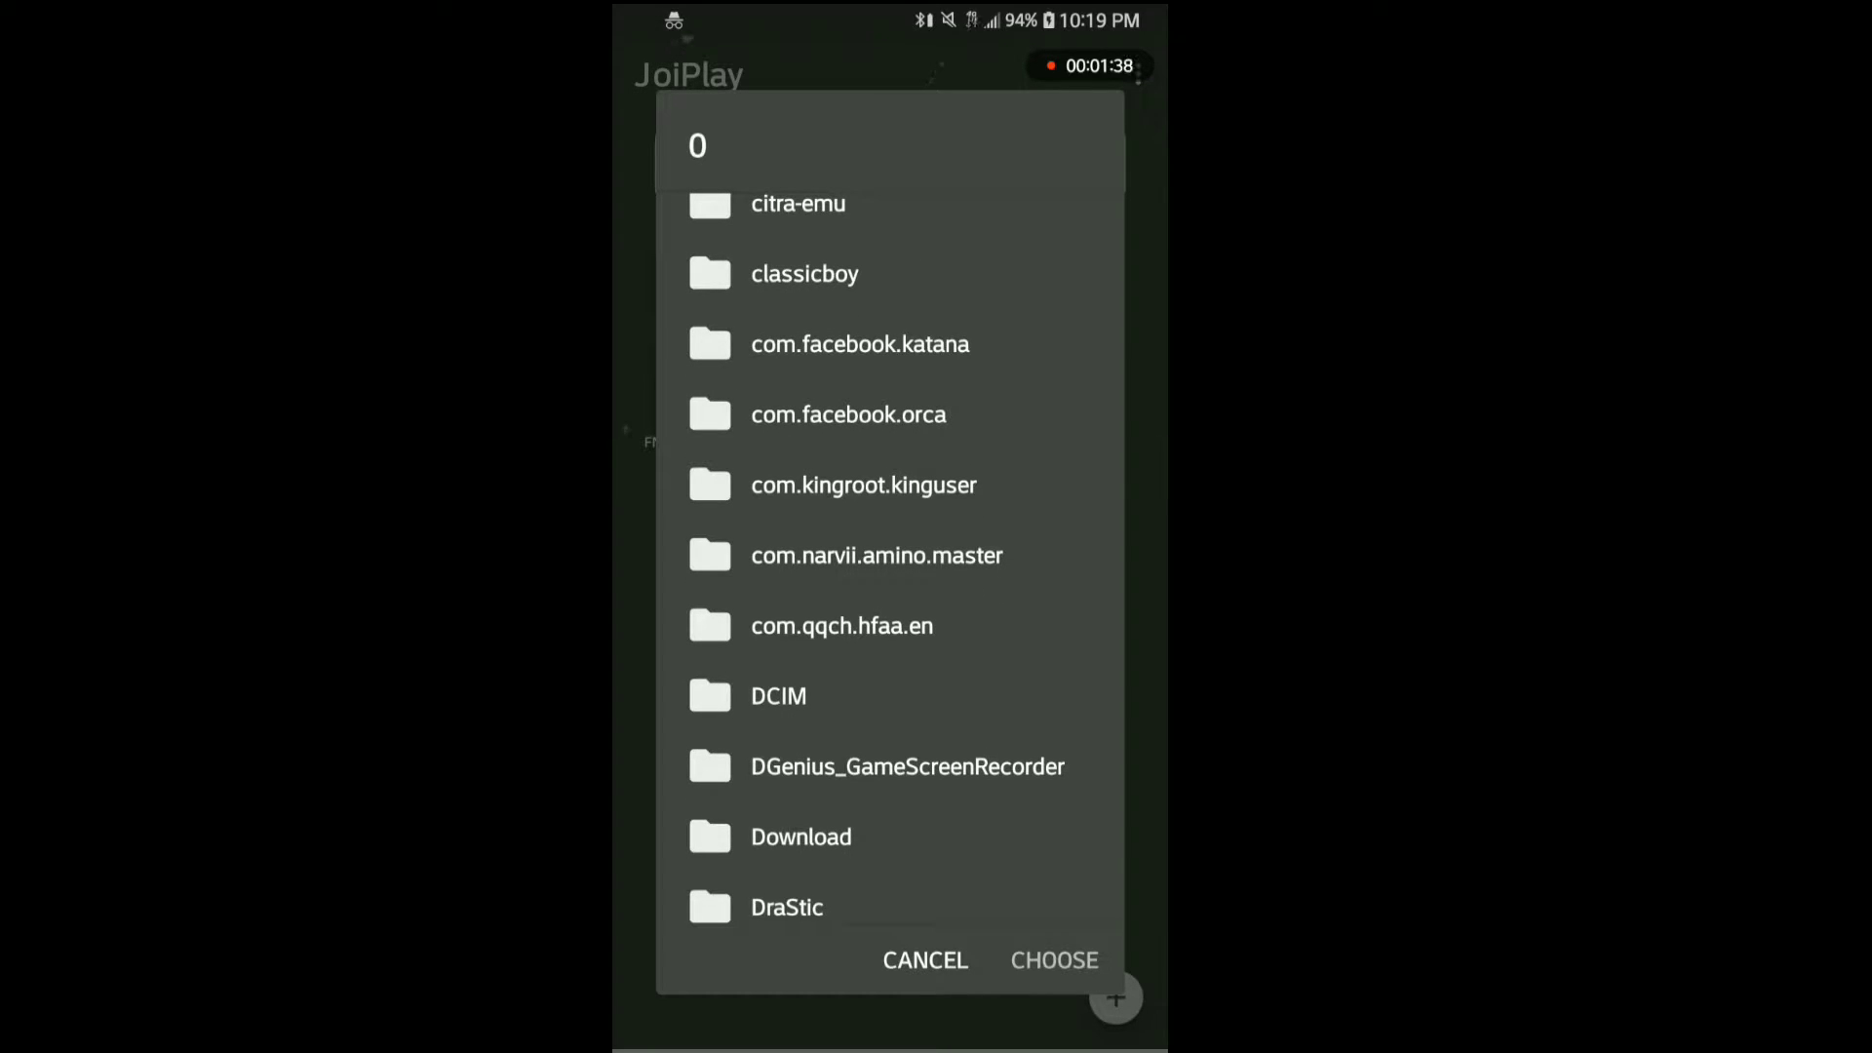
{"action": "left_click", "coordinate": [803, 837]}
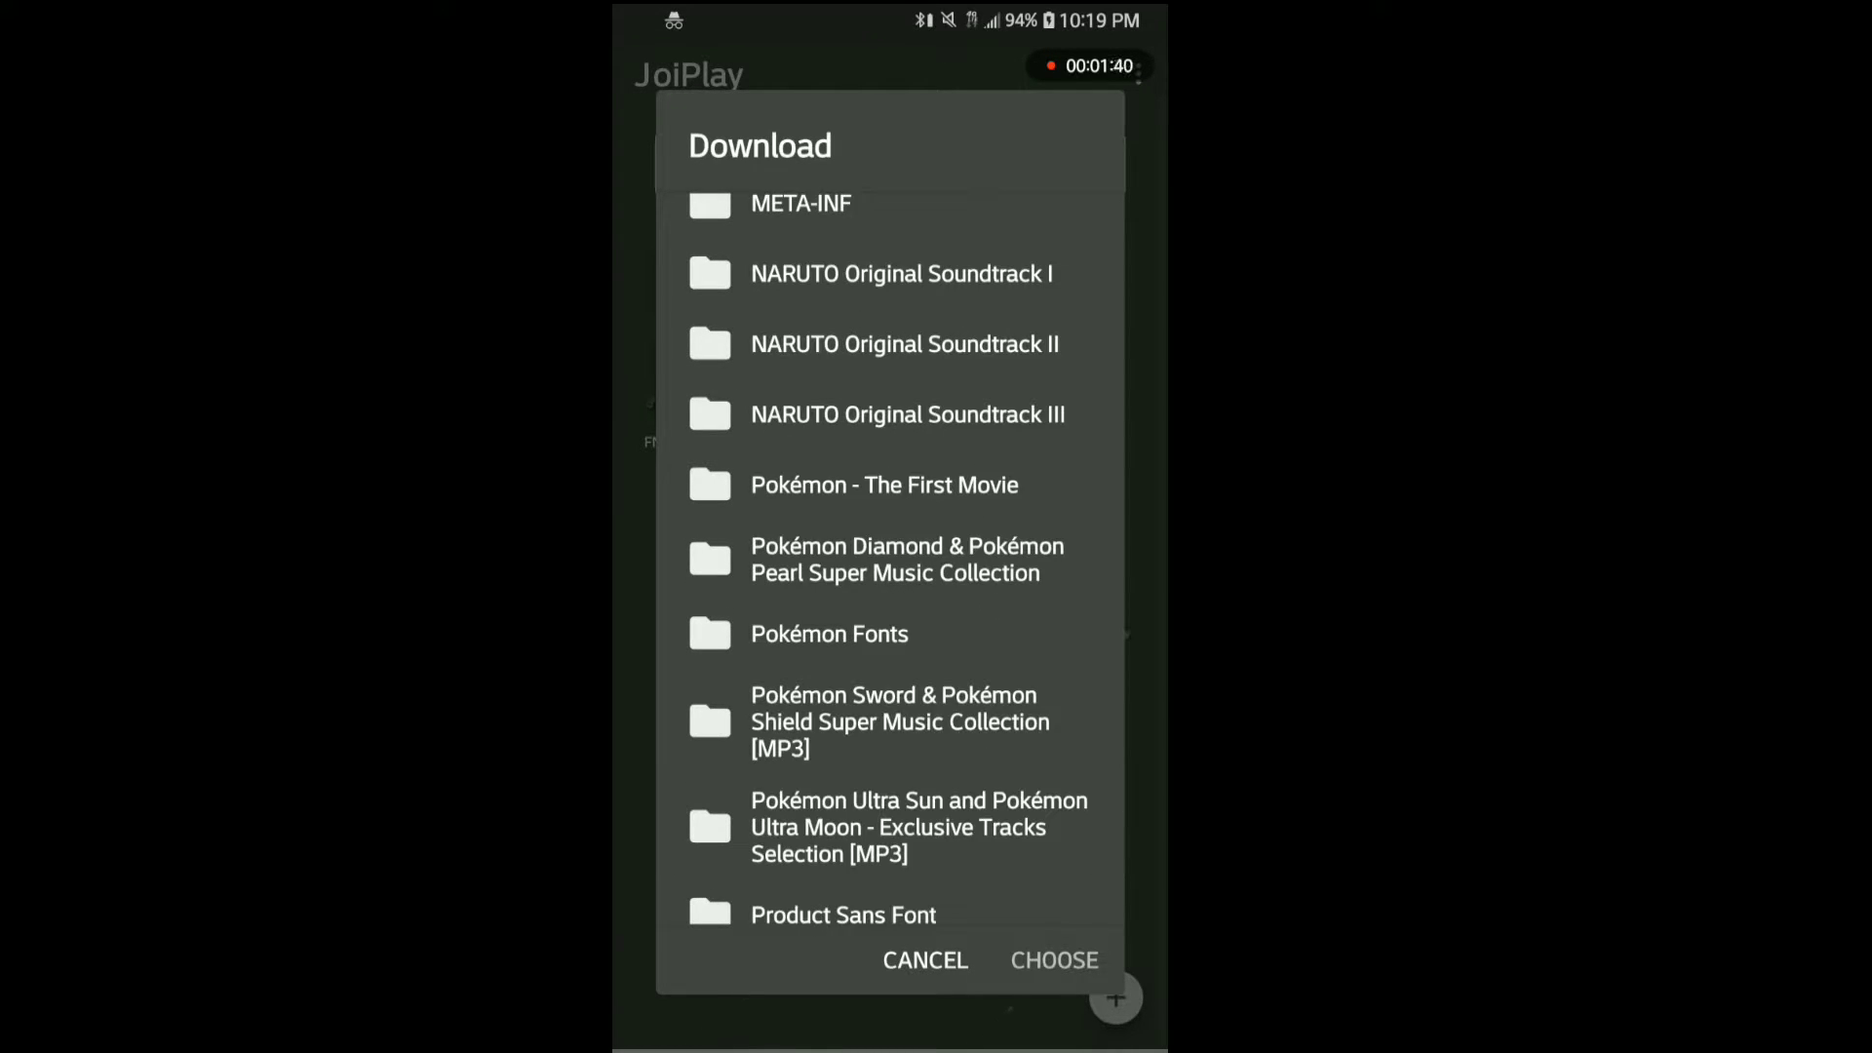
{"action": "scroll", "coordinate": [891, 570], "scroll_direction": "up", "scroll_amount": 2}
{"action": "scroll", "coordinate": [890, 571], "scroll_direction": "up", "scroll_amount": 10}
{"action": "scroll", "coordinate": [889, 571], "scroll_direction": "down", "scroll_amount": 1}
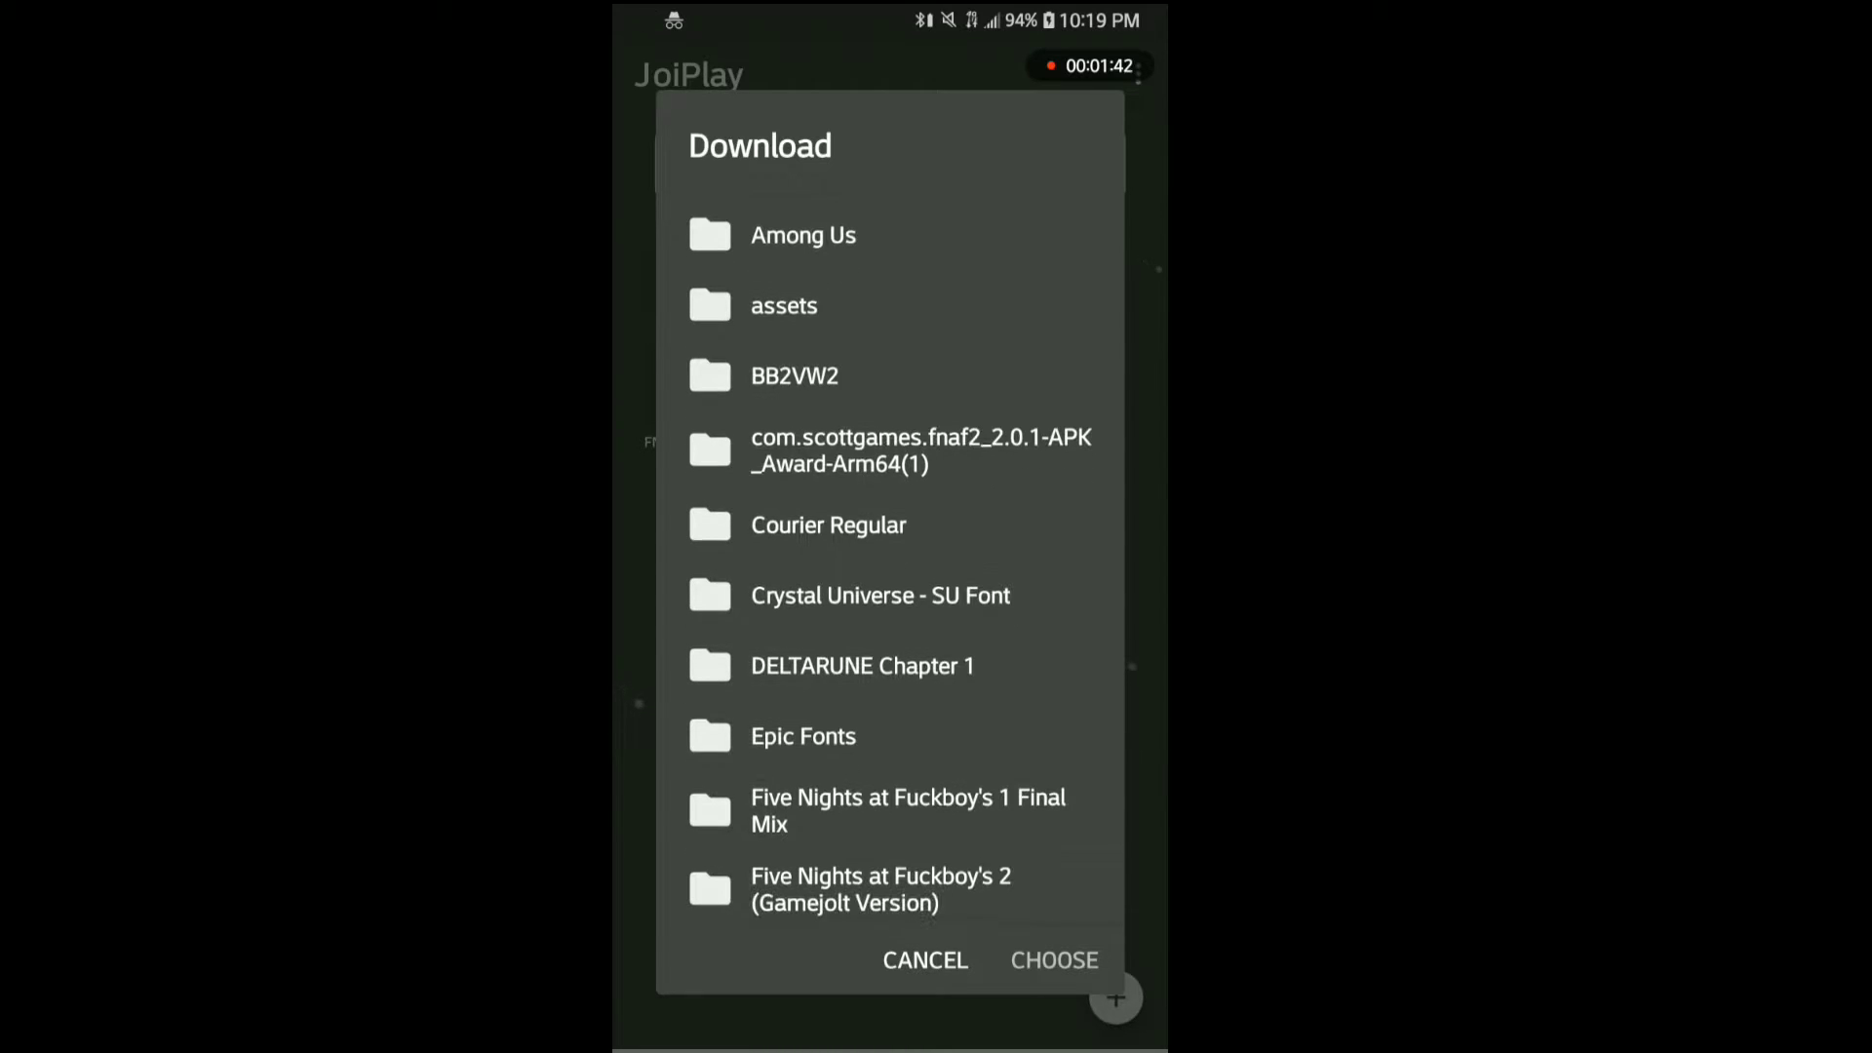
{"action": "left_click", "coordinate": [891, 804]}
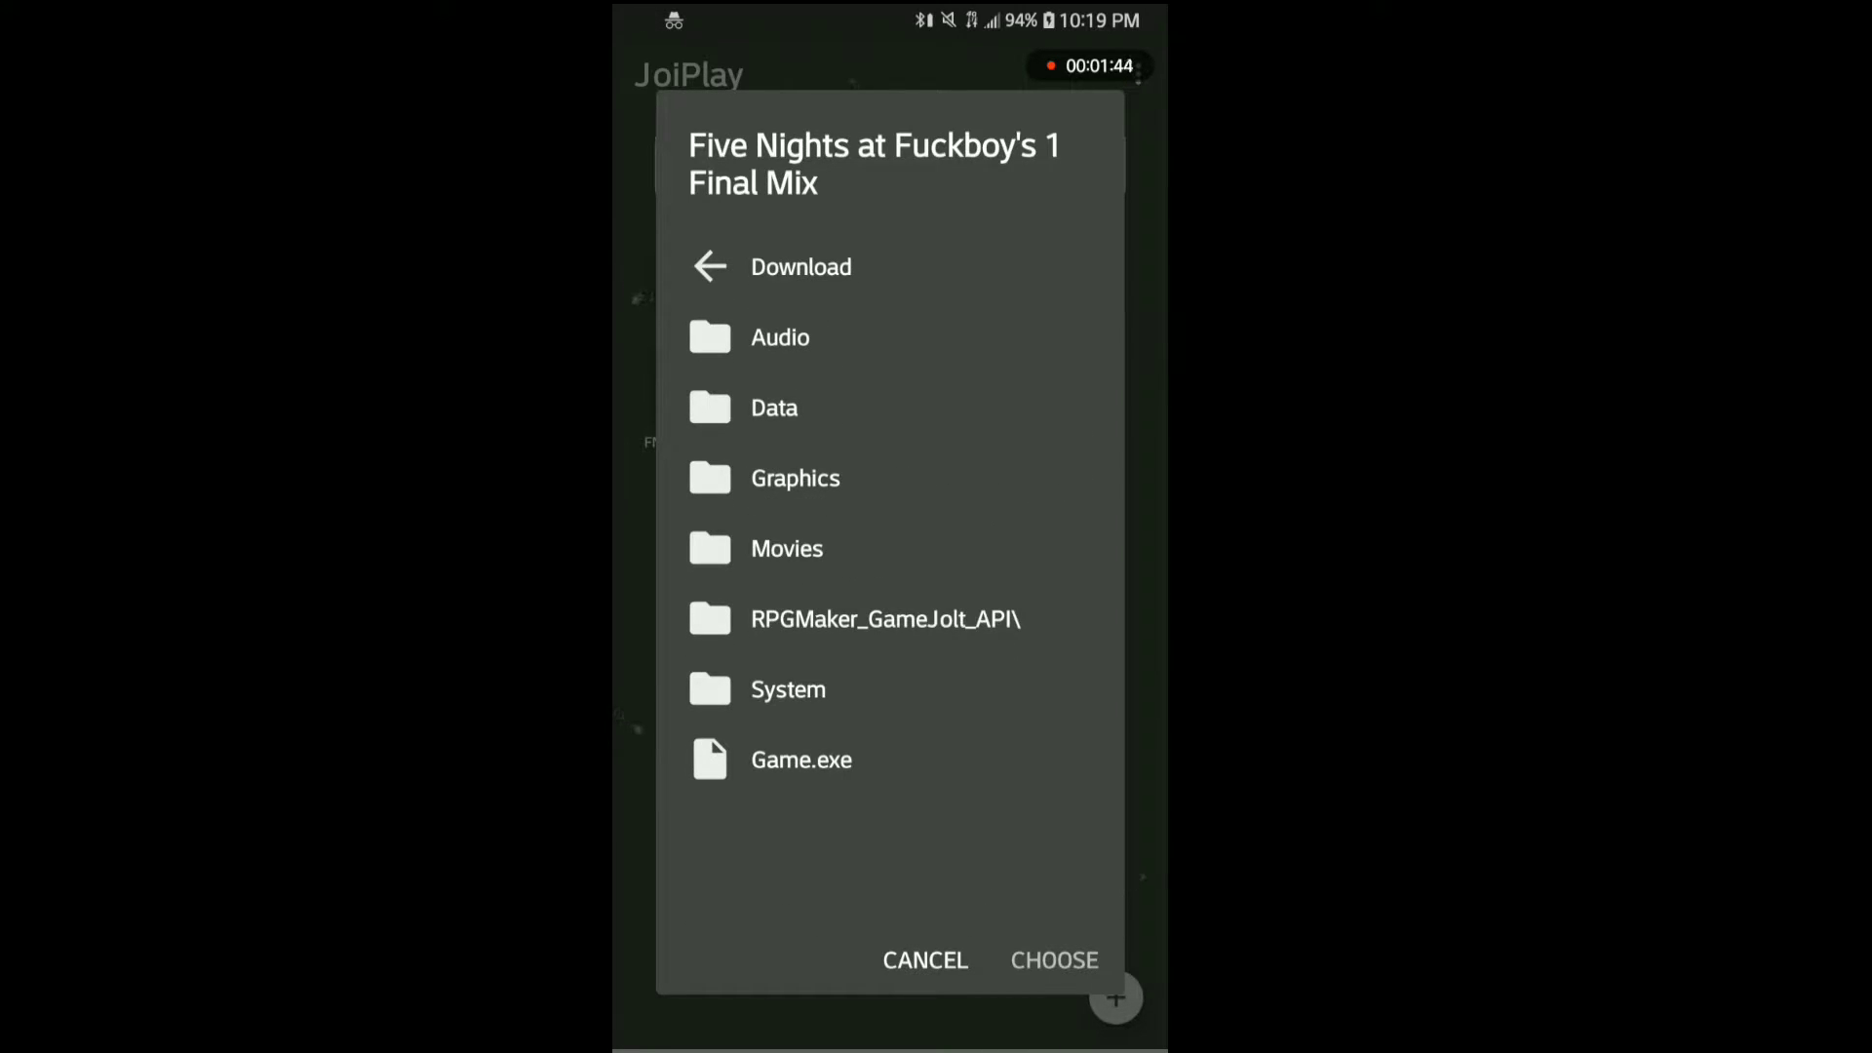
{"action": "left_click", "coordinate": [801, 760]}
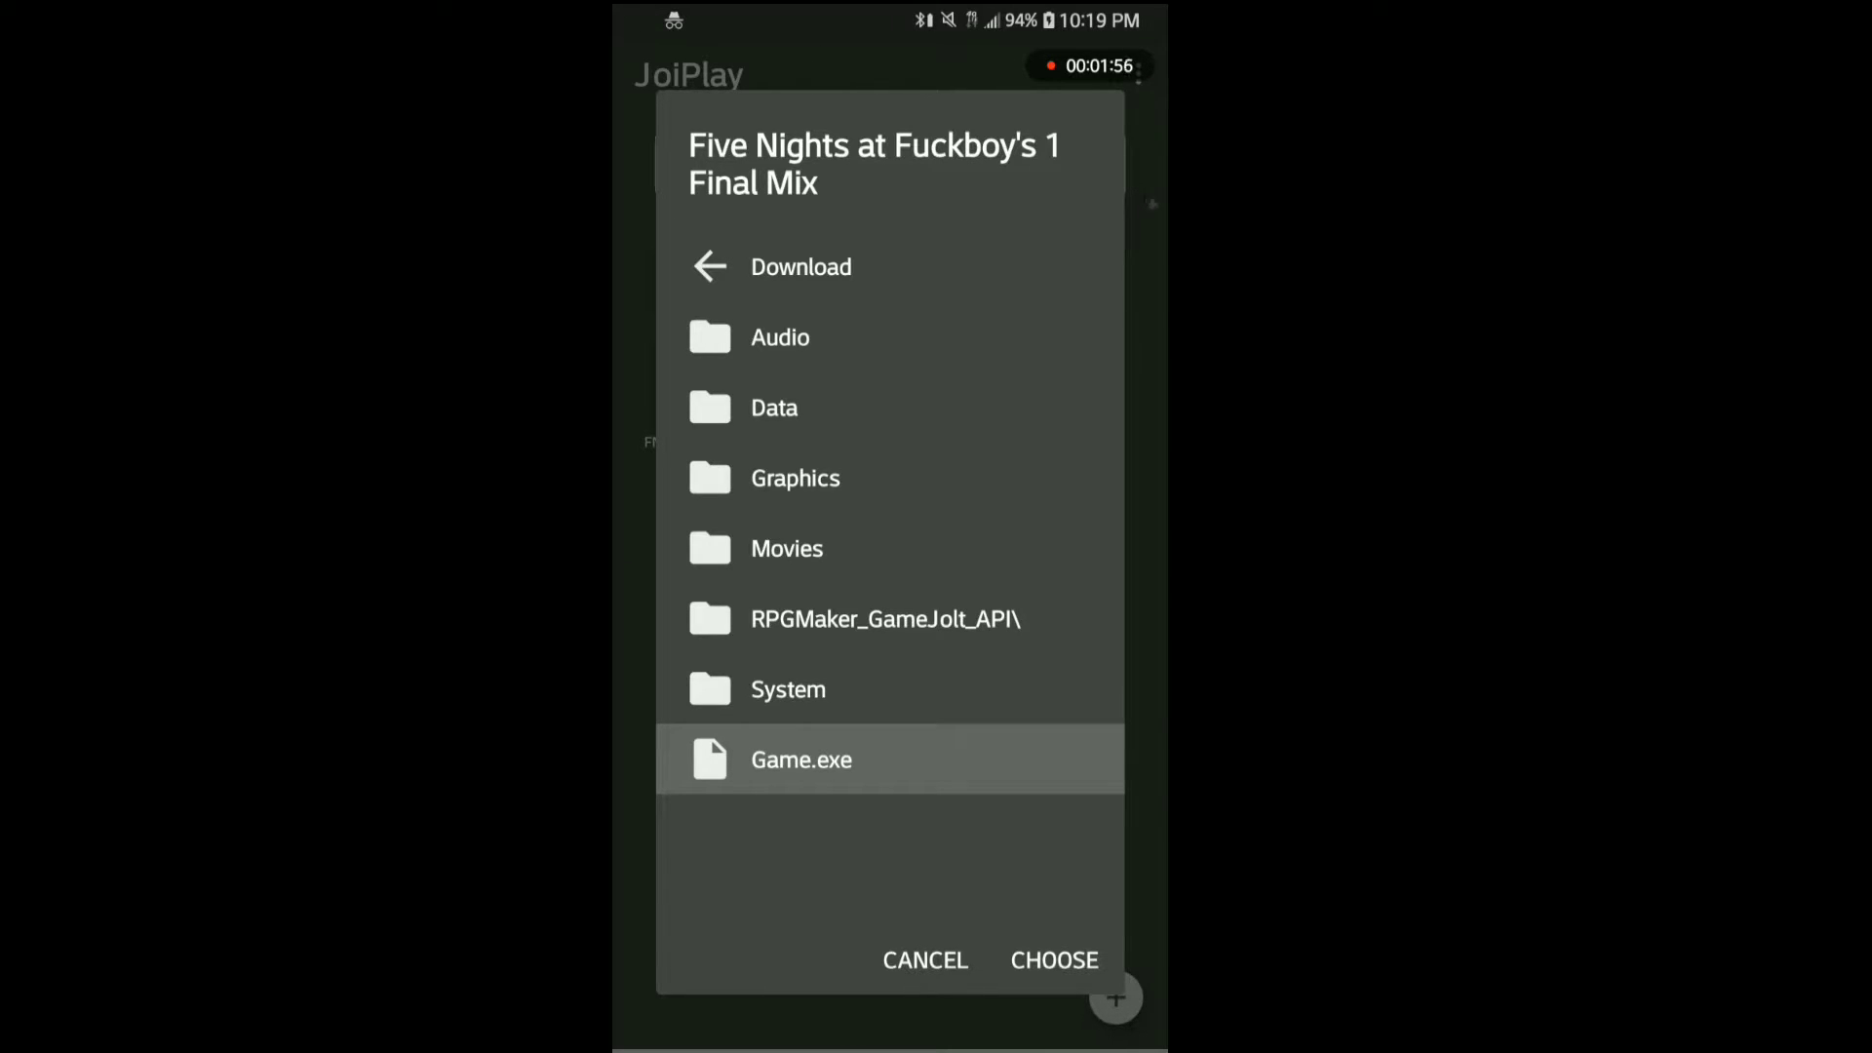
Confirm Game.exe, then choose 'fnafb 1 custom icon.jpg' from Download as the icon
{"action": "left_click", "coordinate": [1055, 960]}
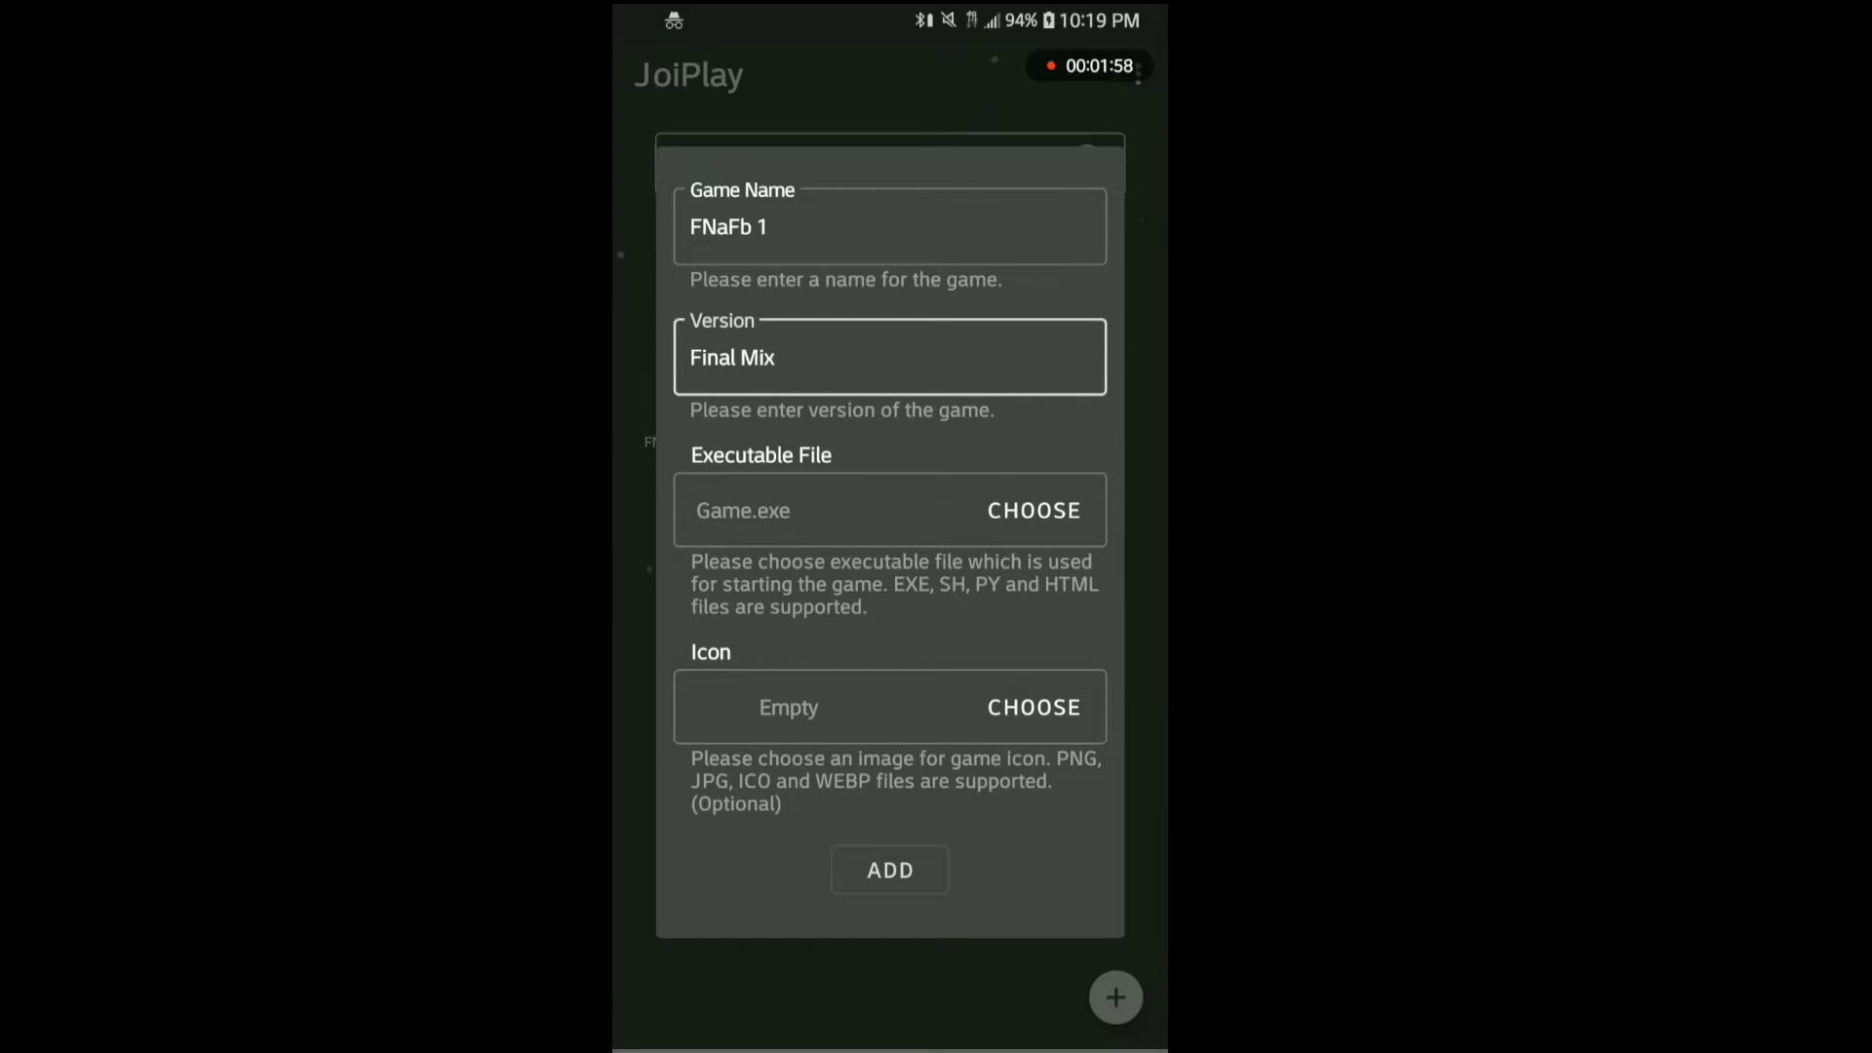
{"action": "left_click", "coordinate": [1035, 707]}
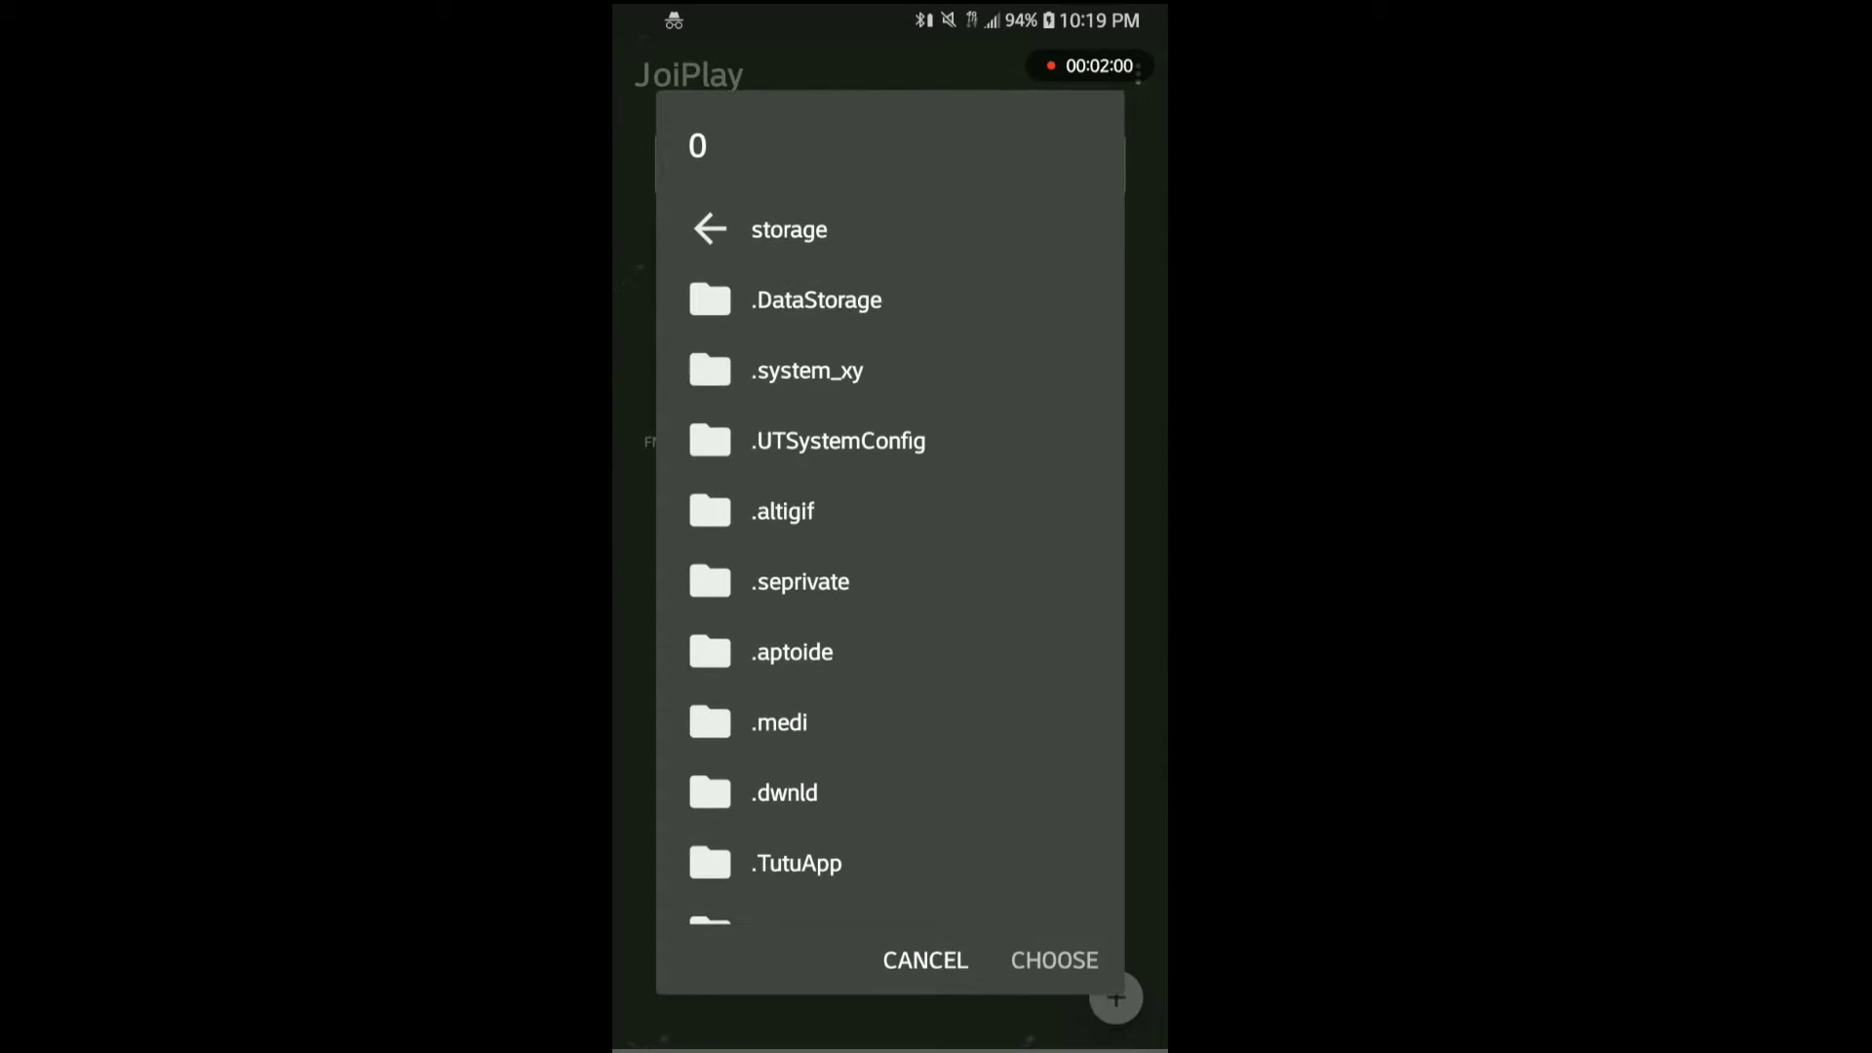
{"action": "scroll", "coordinate": [891, 586], "scroll_direction": "down", "scroll_amount": 2}
{"action": "scroll", "coordinate": [891, 586], "scroll_direction": "down", "scroll_amount": 5}
{"action": "scroll", "coordinate": [890, 586], "scroll_direction": "down", "scroll_amount": 5}
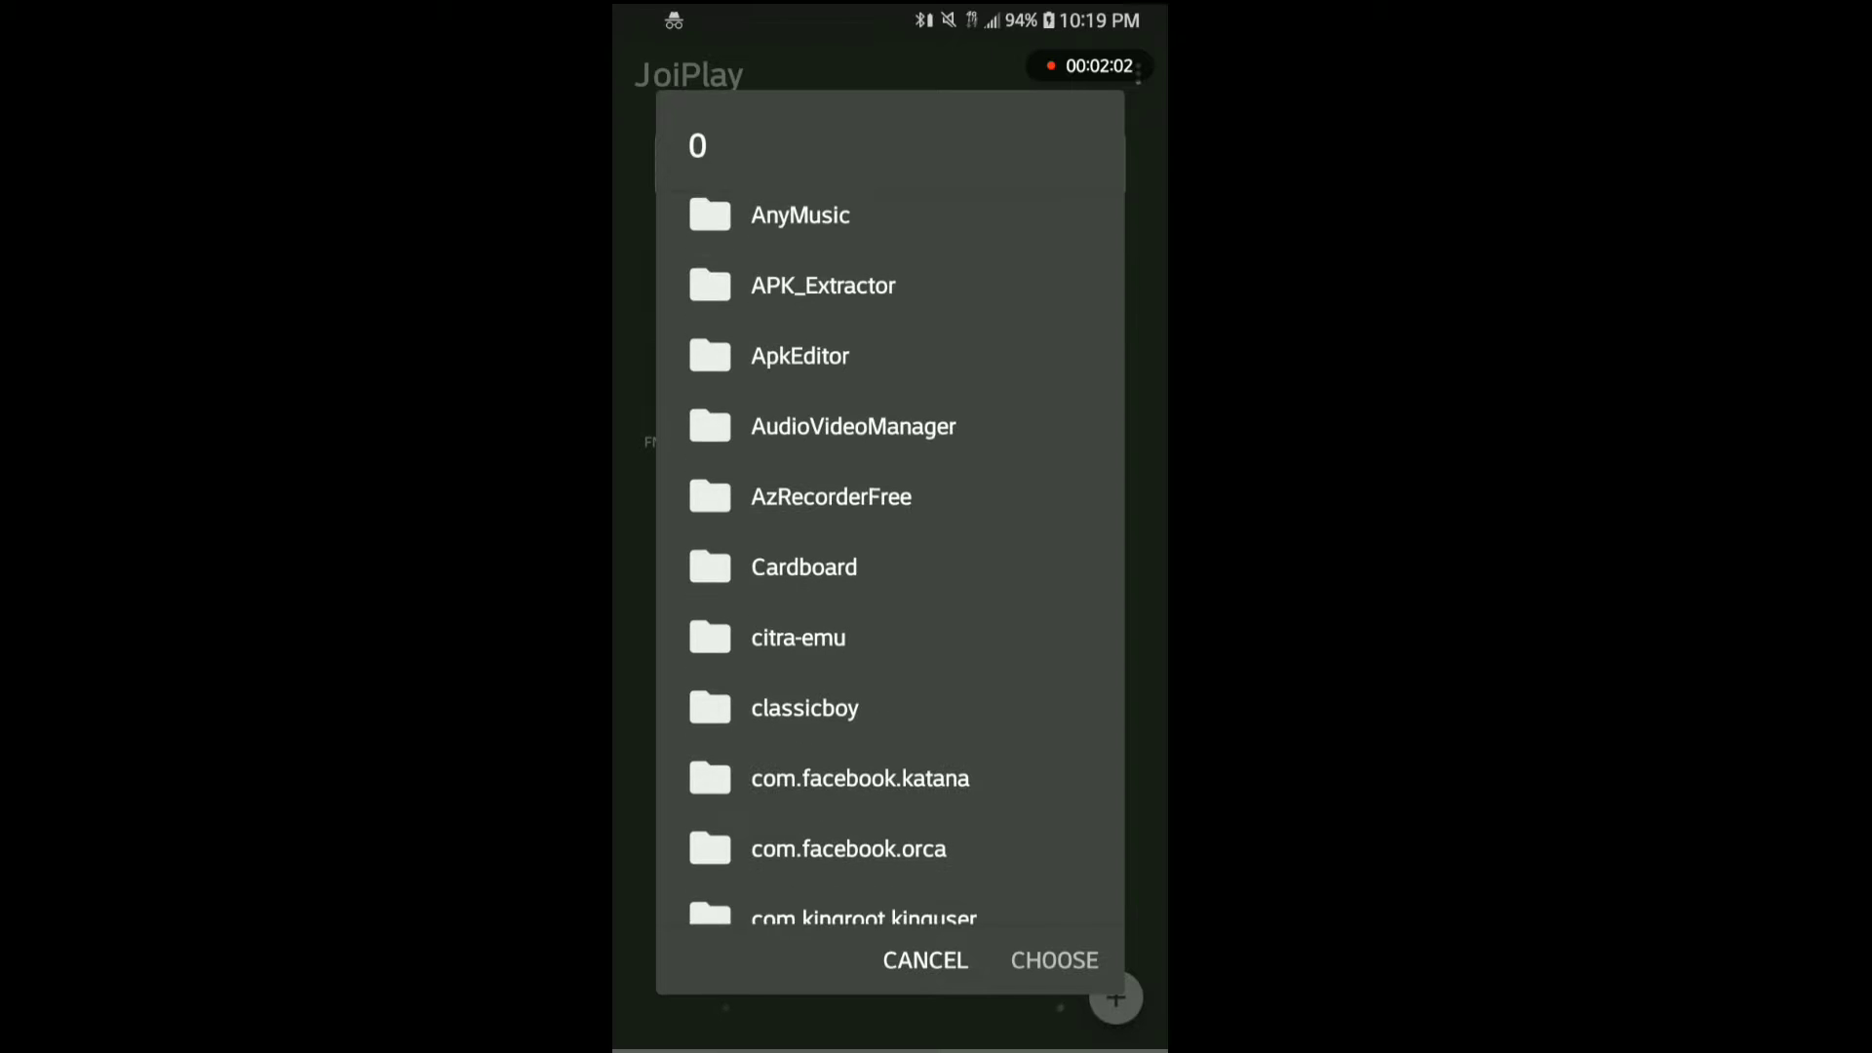
{"action": "scroll", "coordinate": [891, 585], "scroll_direction": "down", "scroll_amount": 5}
{"action": "scroll", "coordinate": [891, 585], "scroll_direction": "down", "scroll_amount": 1}
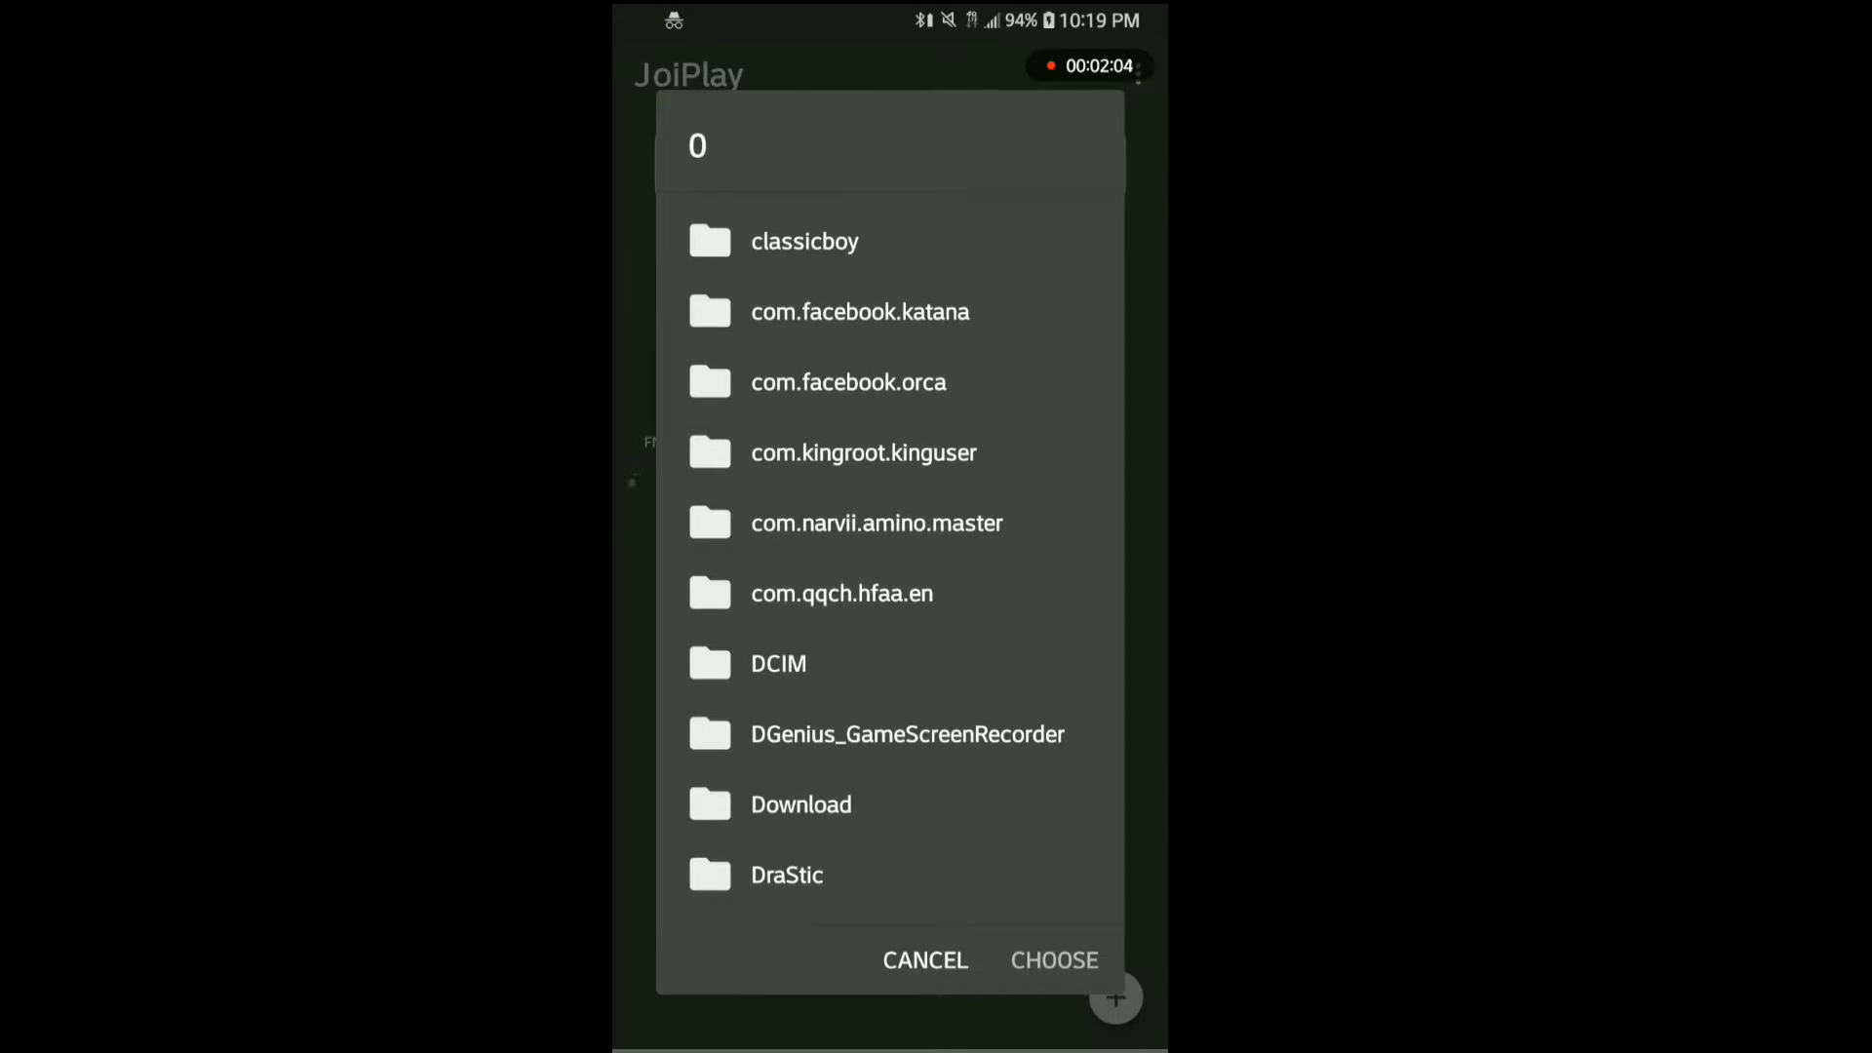
{"action": "left_click", "coordinate": [800, 805]}
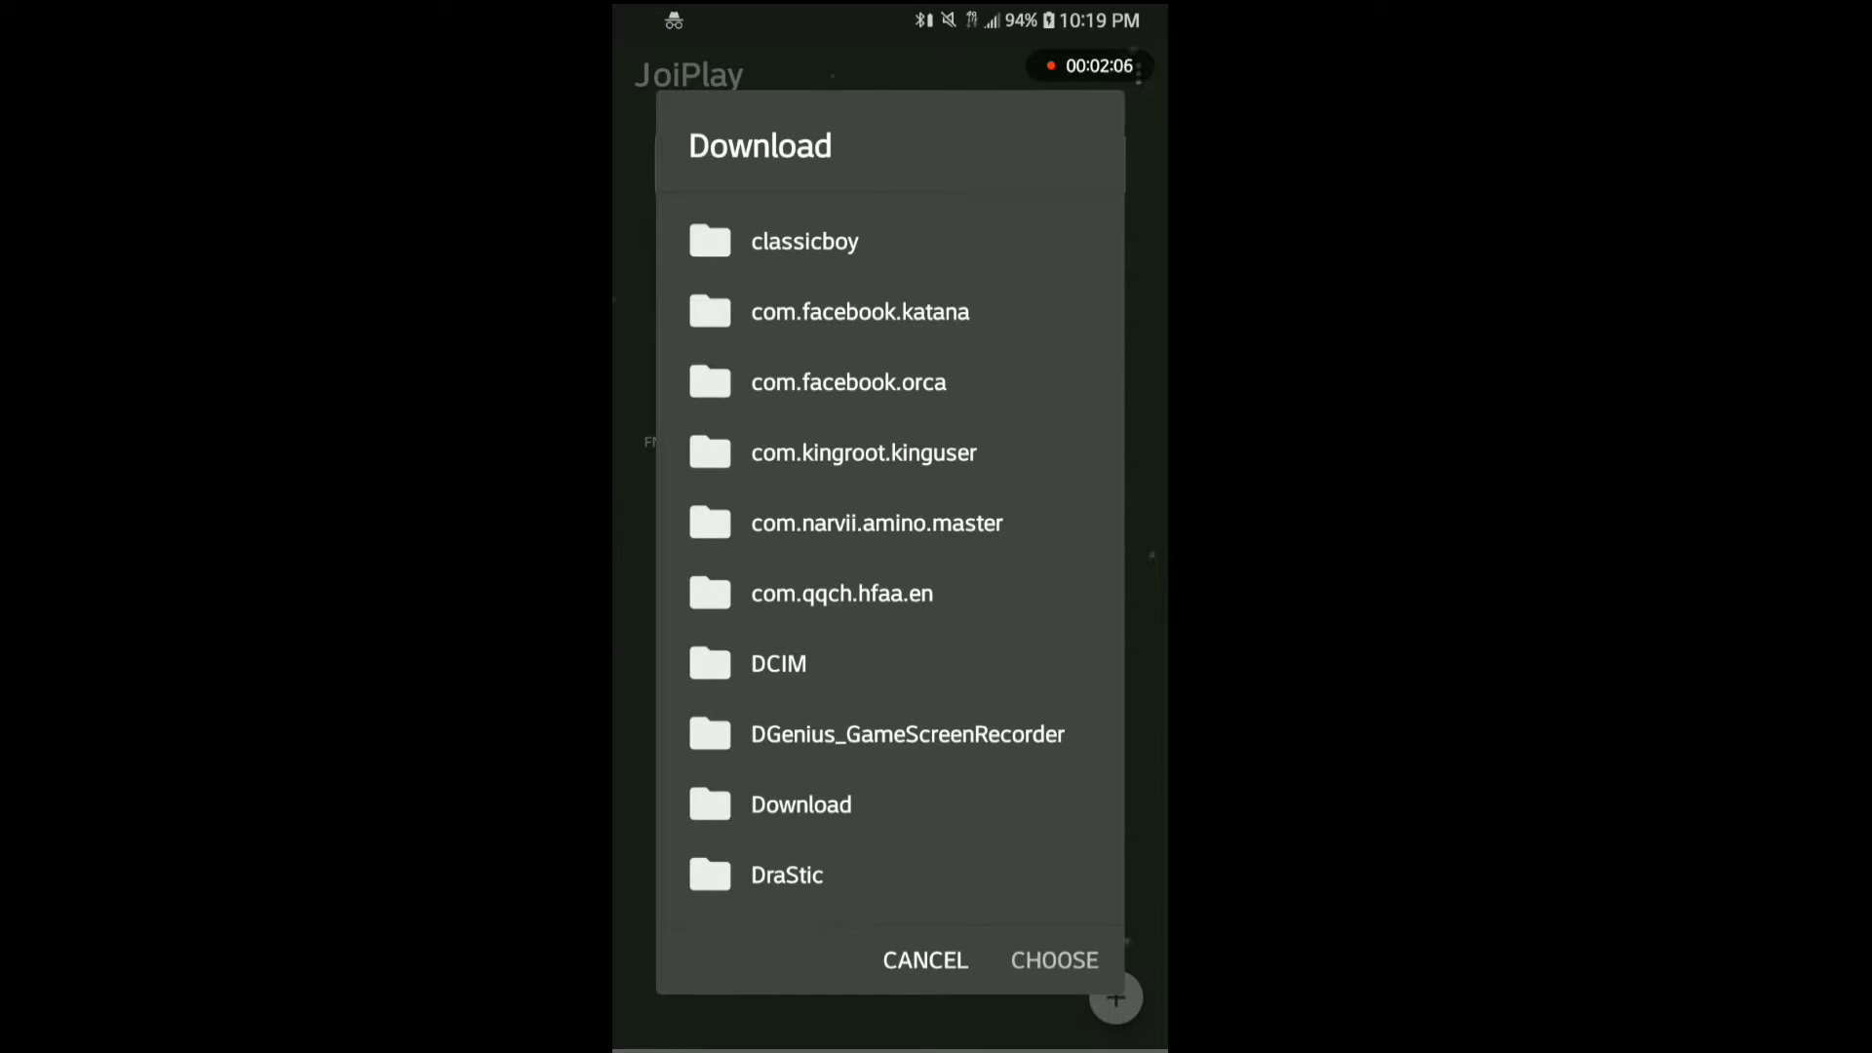
{"action": "scroll", "coordinate": [891, 585], "scroll_direction": "down", "scroll_amount": 5}
{"action": "scroll", "coordinate": [891, 586], "scroll_direction": "down", "scroll_amount": 2}
{"action": "scroll", "coordinate": [891, 586], "scroll_direction": "down", "scroll_amount": 4}
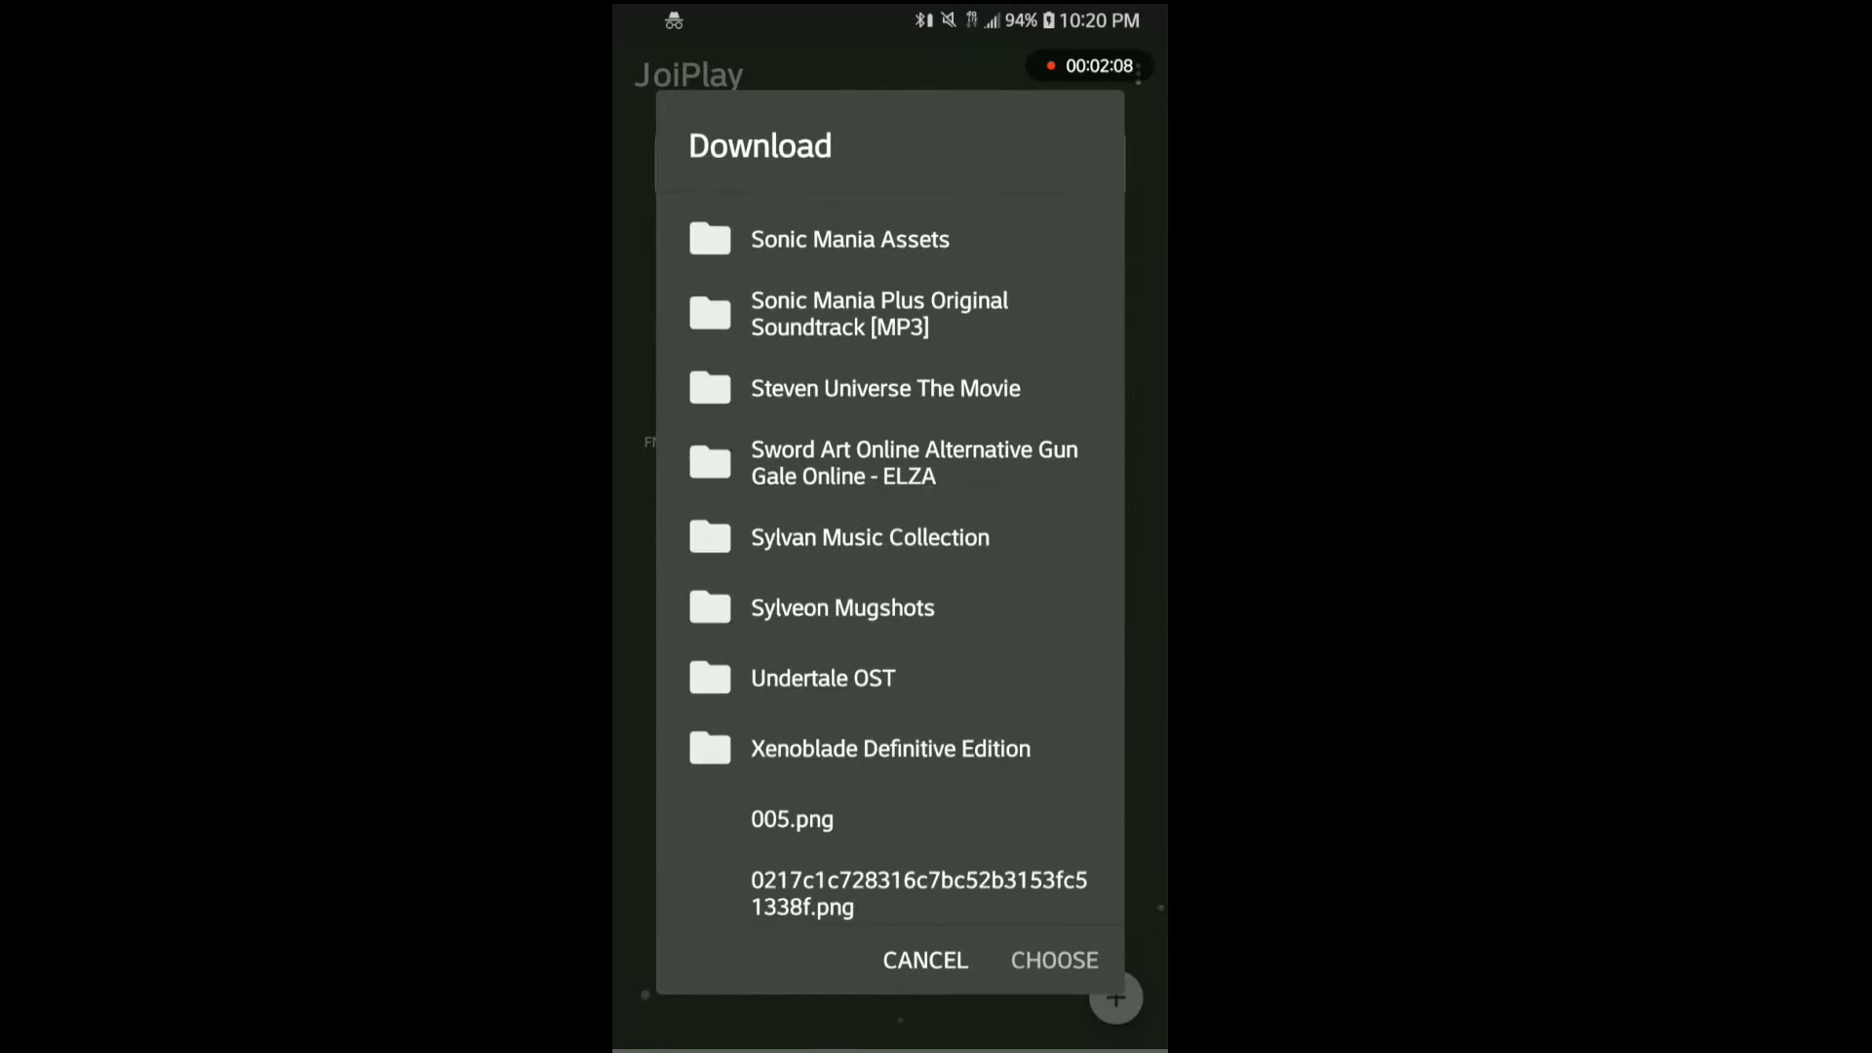
{"action": "scroll", "coordinate": [891, 585], "scroll_direction": "down", "scroll_amount": 5}
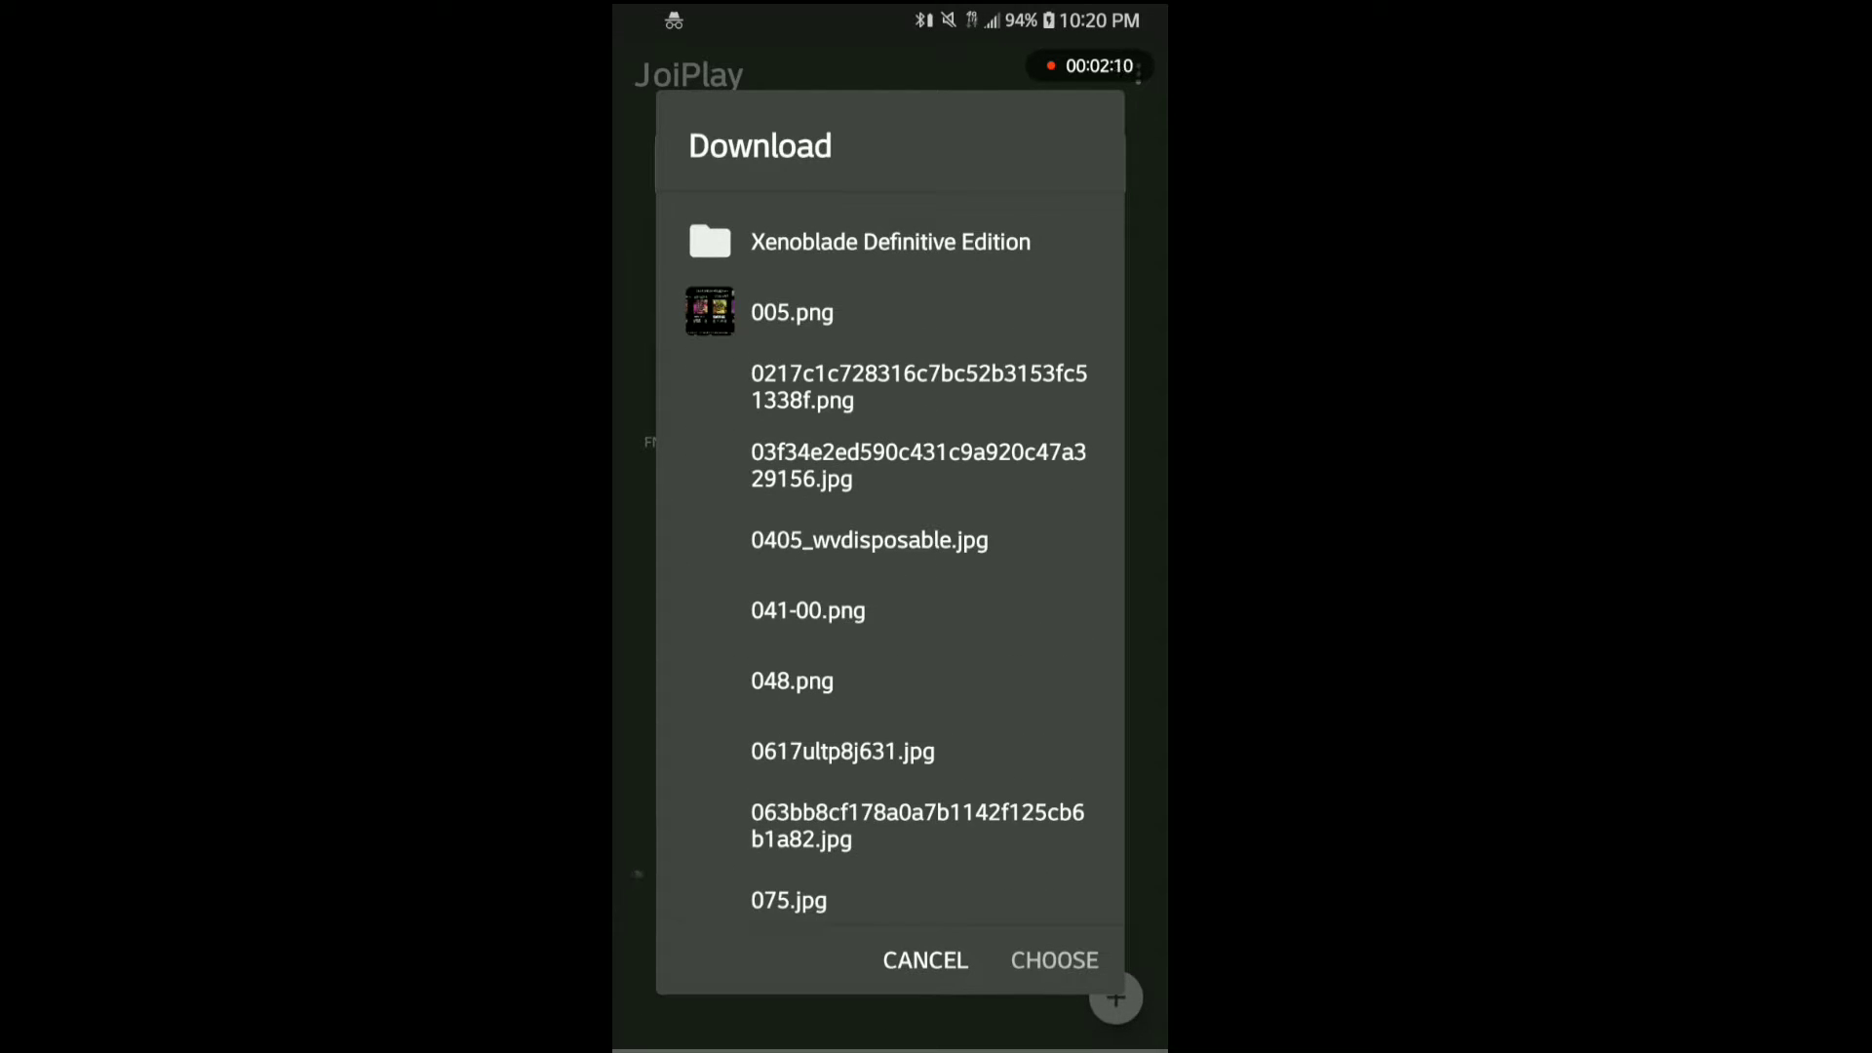
{"action": "scroll", "coordinate": [891, 585], "scroll_direction": "down", "scroll_amount": 1}
{"action": "scroll", "coordinate": [892, 586], "scroll_direction": "down", "scroll_amount": 1}
{"action": "scroll", "coordinate": [890, 585], "scroll_direction": "up", "scroll_amount": 3}
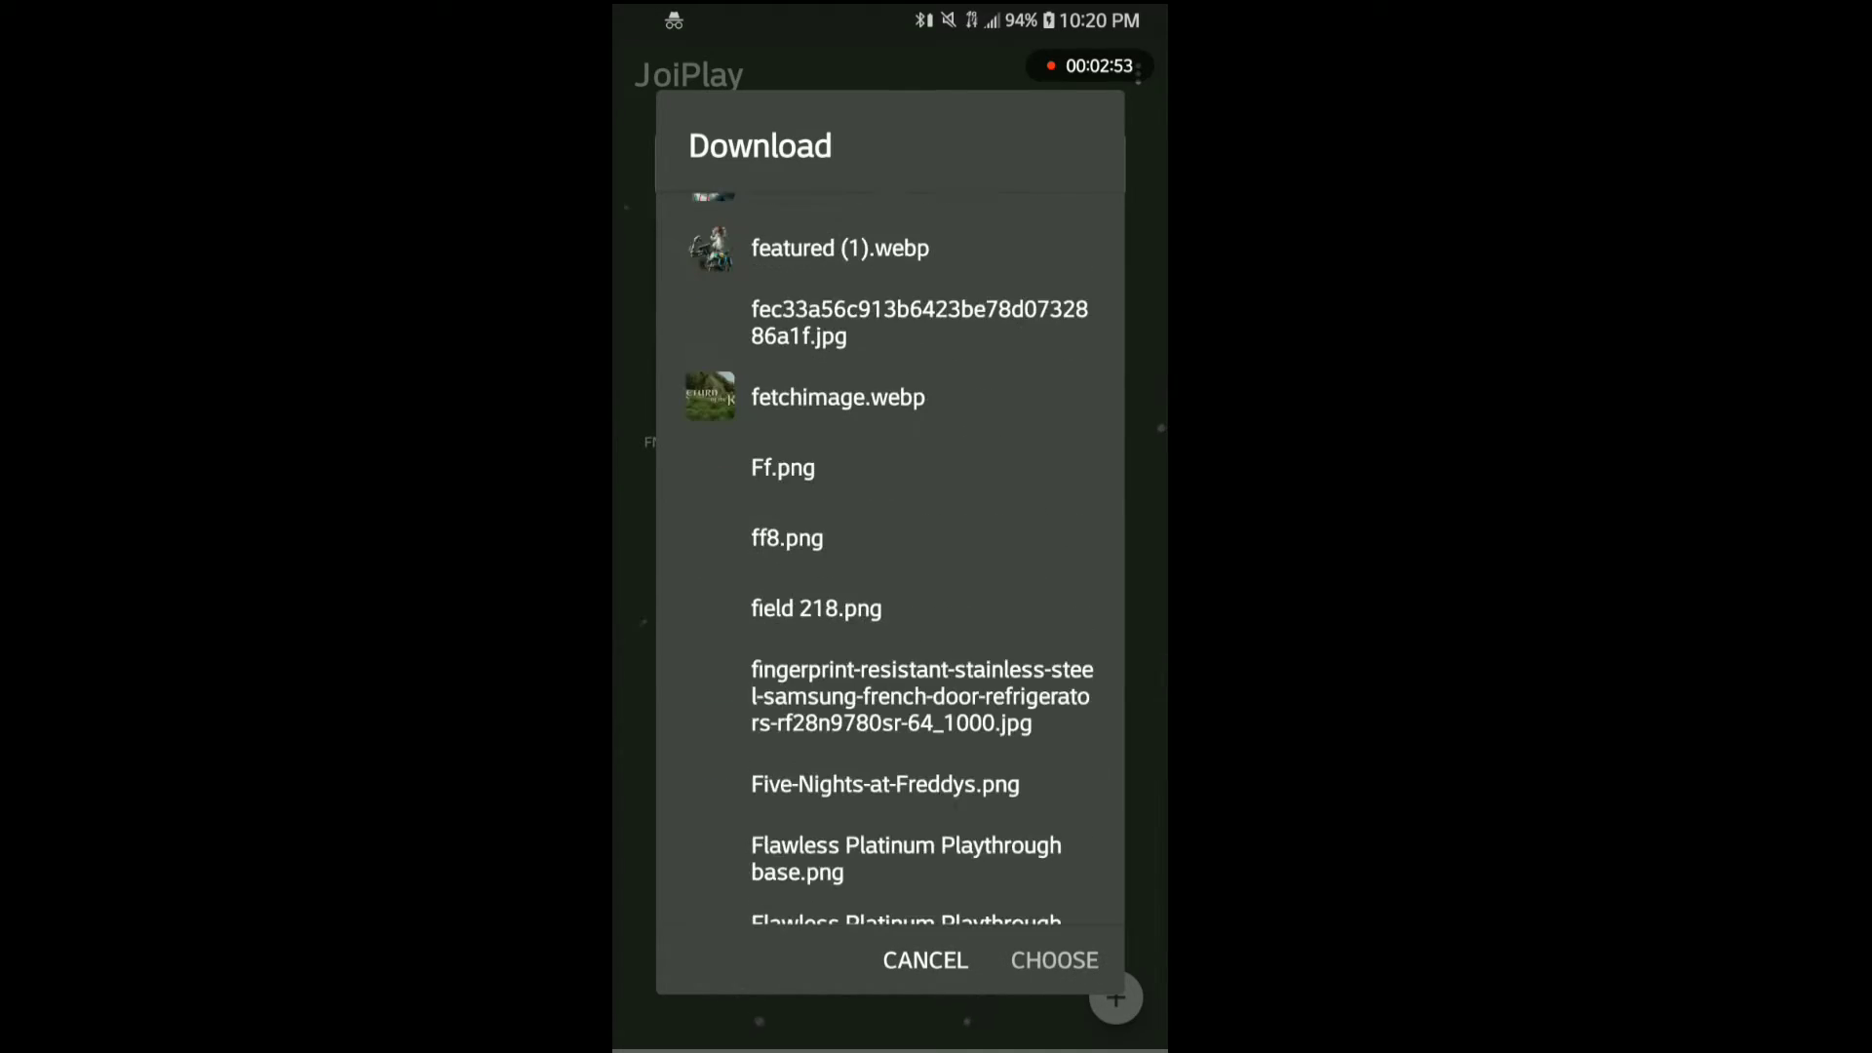
{"action": "scroll", "coordinate": [890, 585], "scroll_direction": "down", "scroll_amount": 5}
{"action": "scroll", "coordinate": [892, 585], "scroll_direction": "up", "scroll_amount": 1}
{"action": "left_click", "coordinate": [891, 542]}
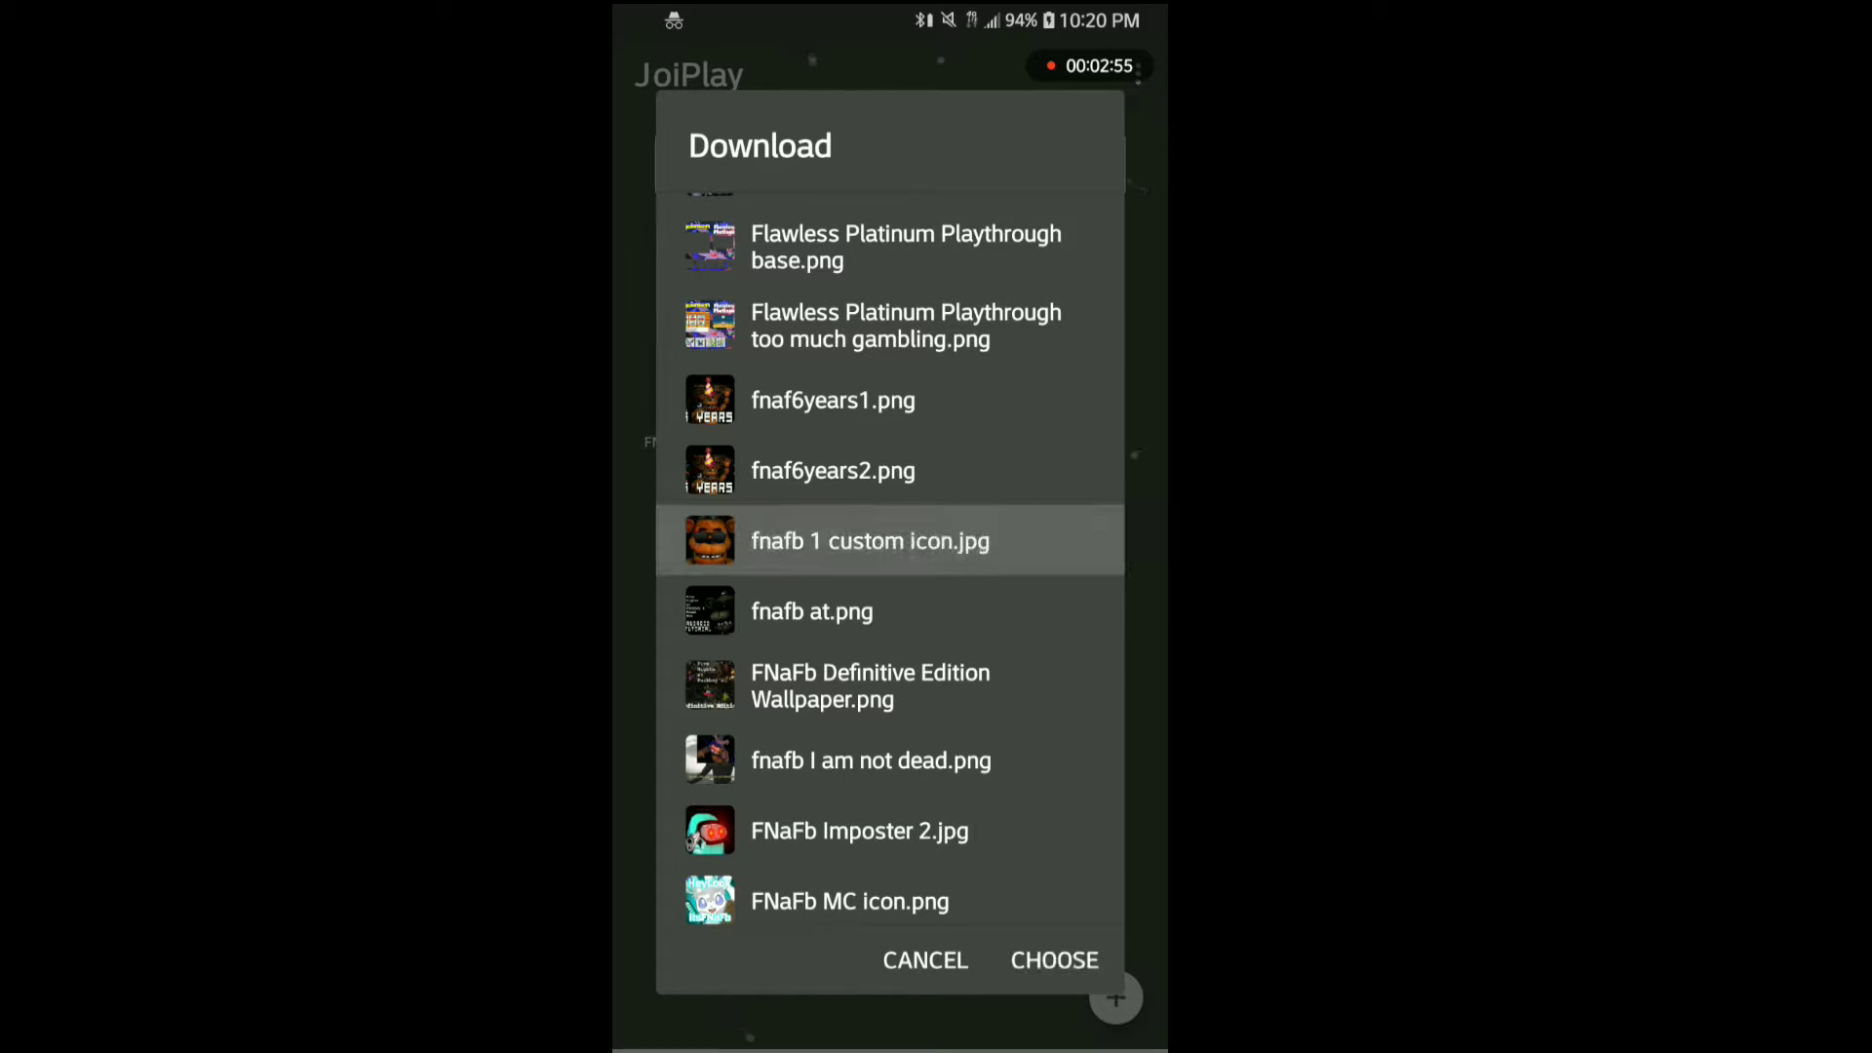
{"action": "left_click", "coordinate": [1053, 959]}
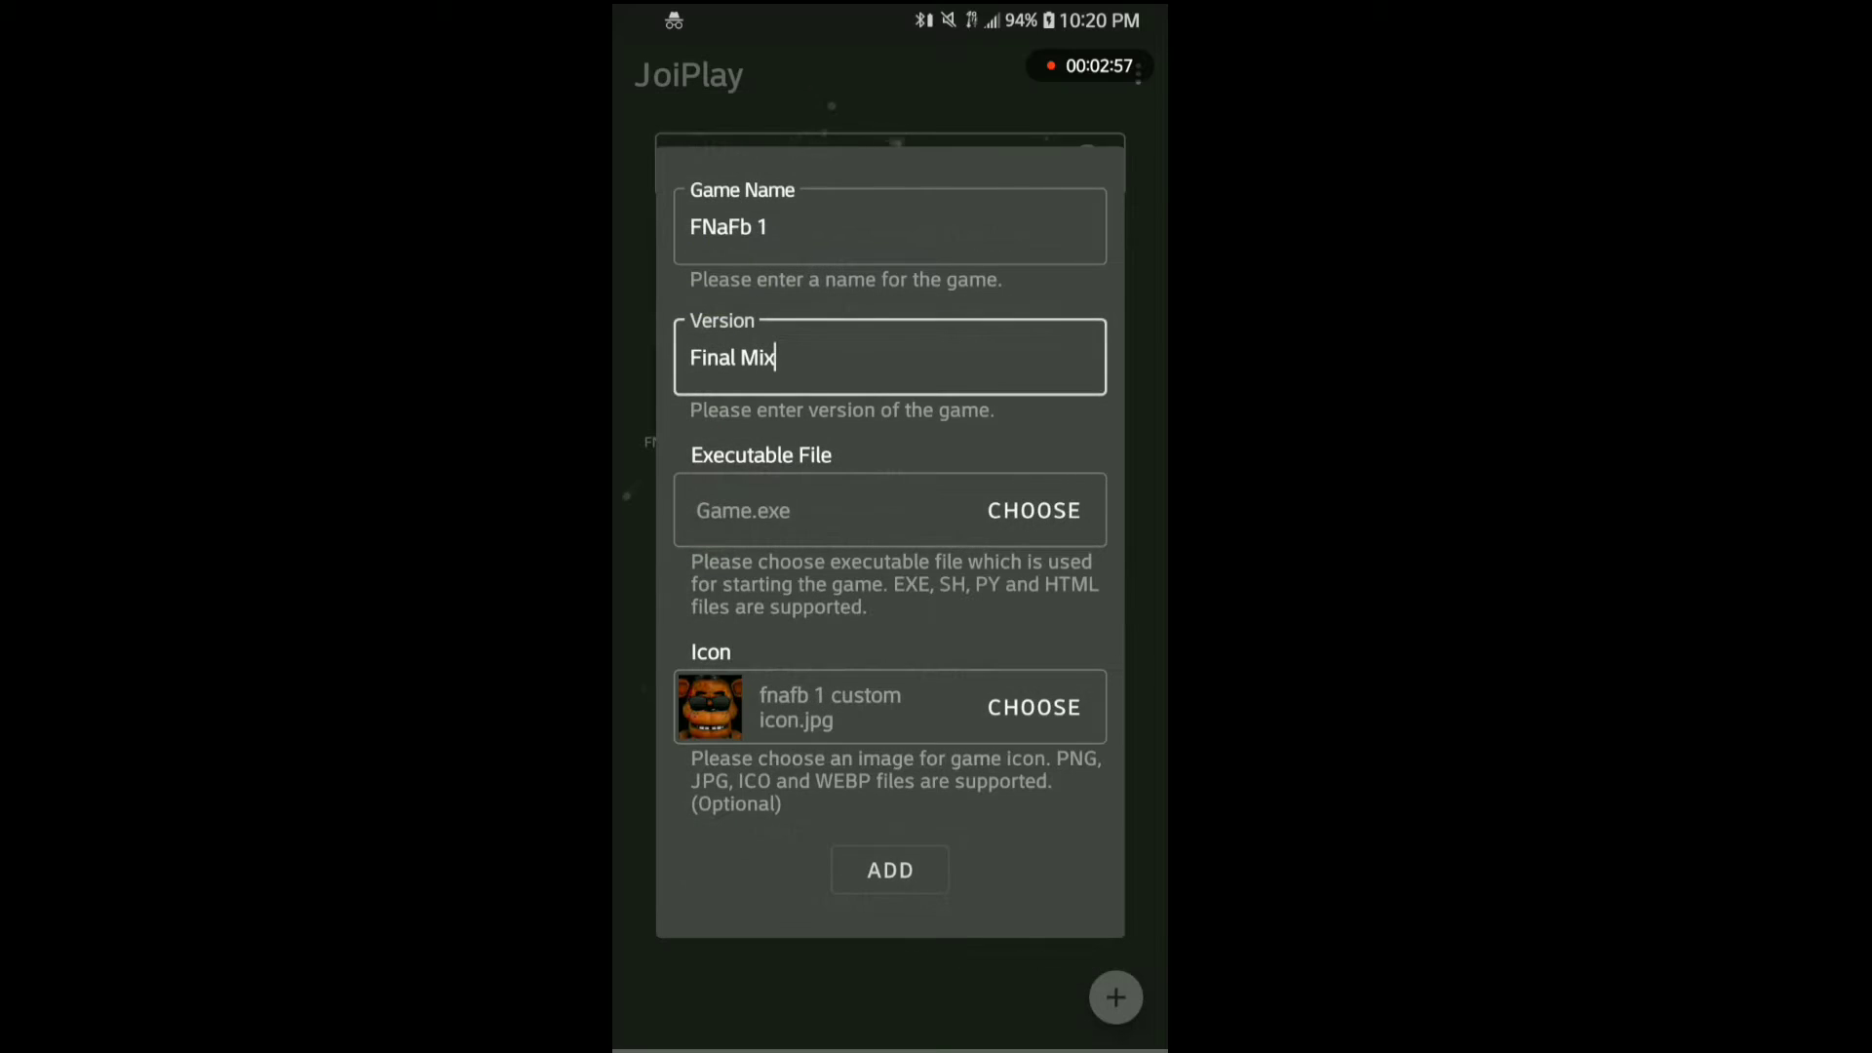
Add FNaFb 1 with its custom Freddy icon to the JoiPlay library
{"action": "left_click", "coordinate": [892, 871]}
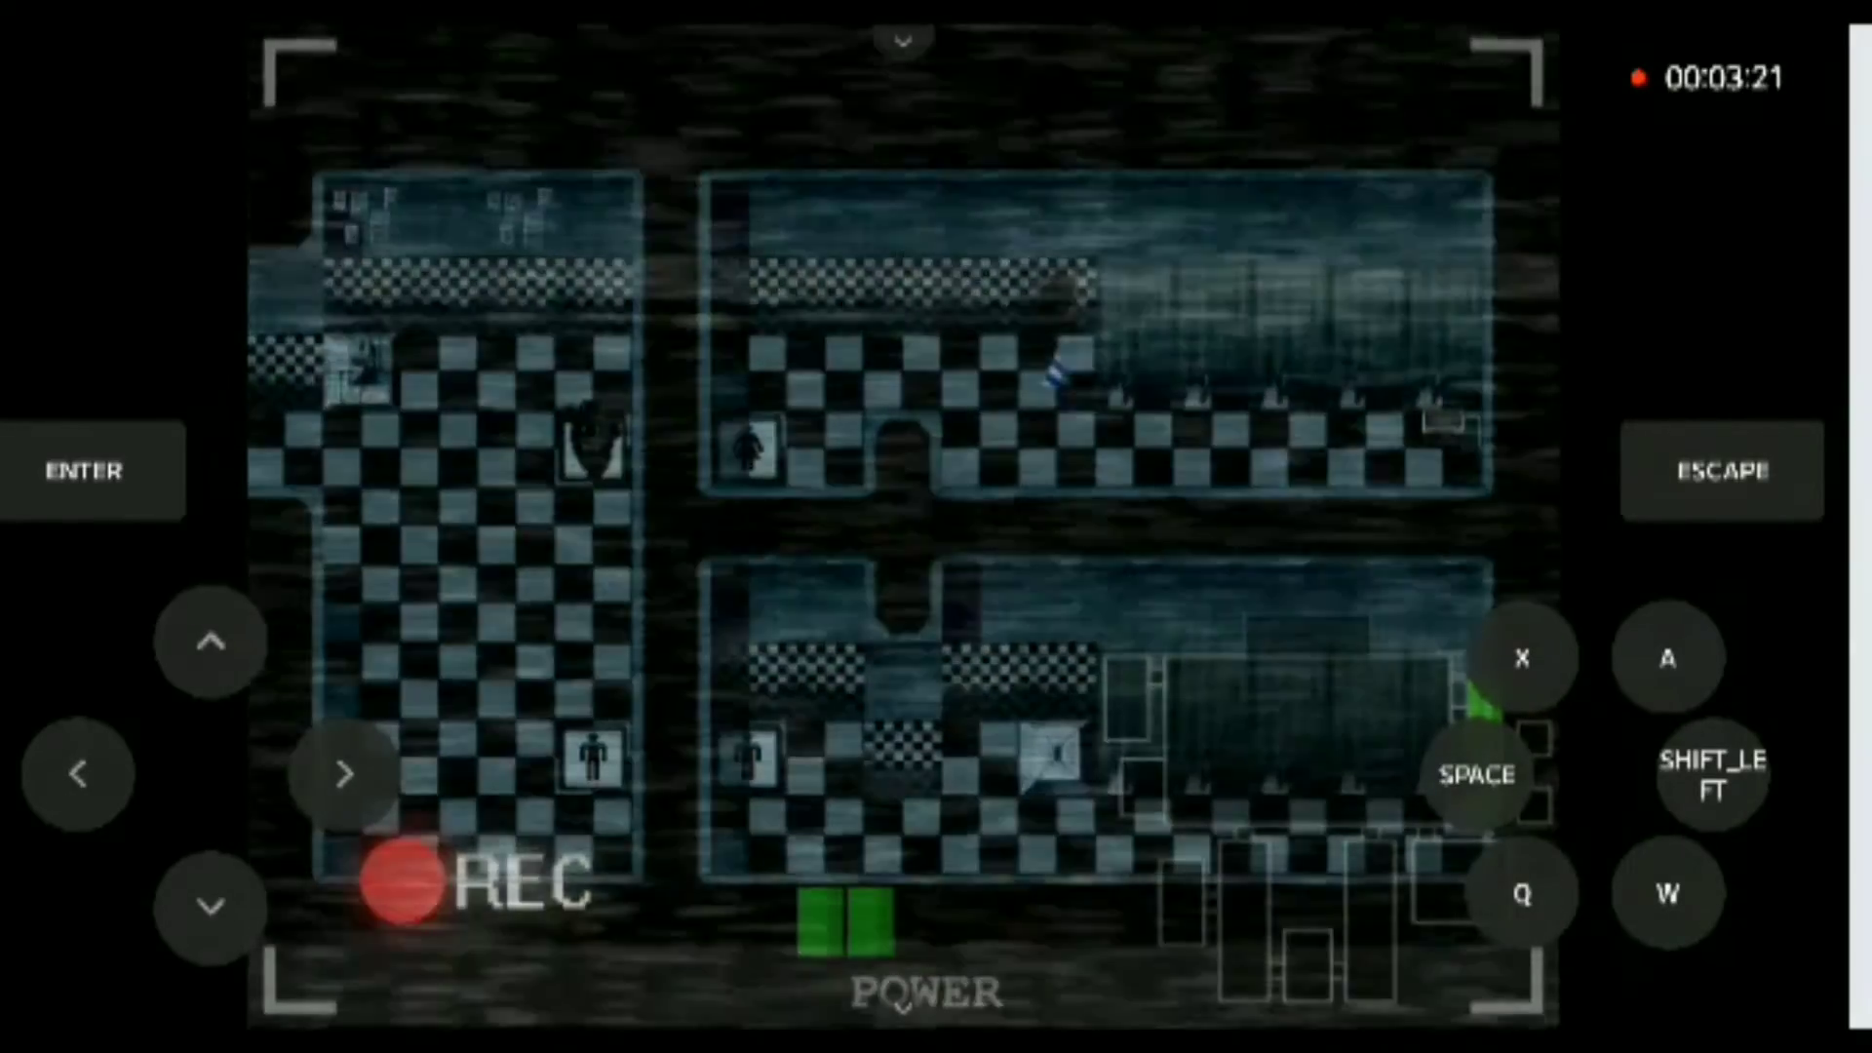
Check Freddy's stats on the Status screen via the pause menu, then return to the map
{"action": "key", "text": "Escape"}
{"action": "key", "text": "Down"}
{"action": "key", "text": "space"}
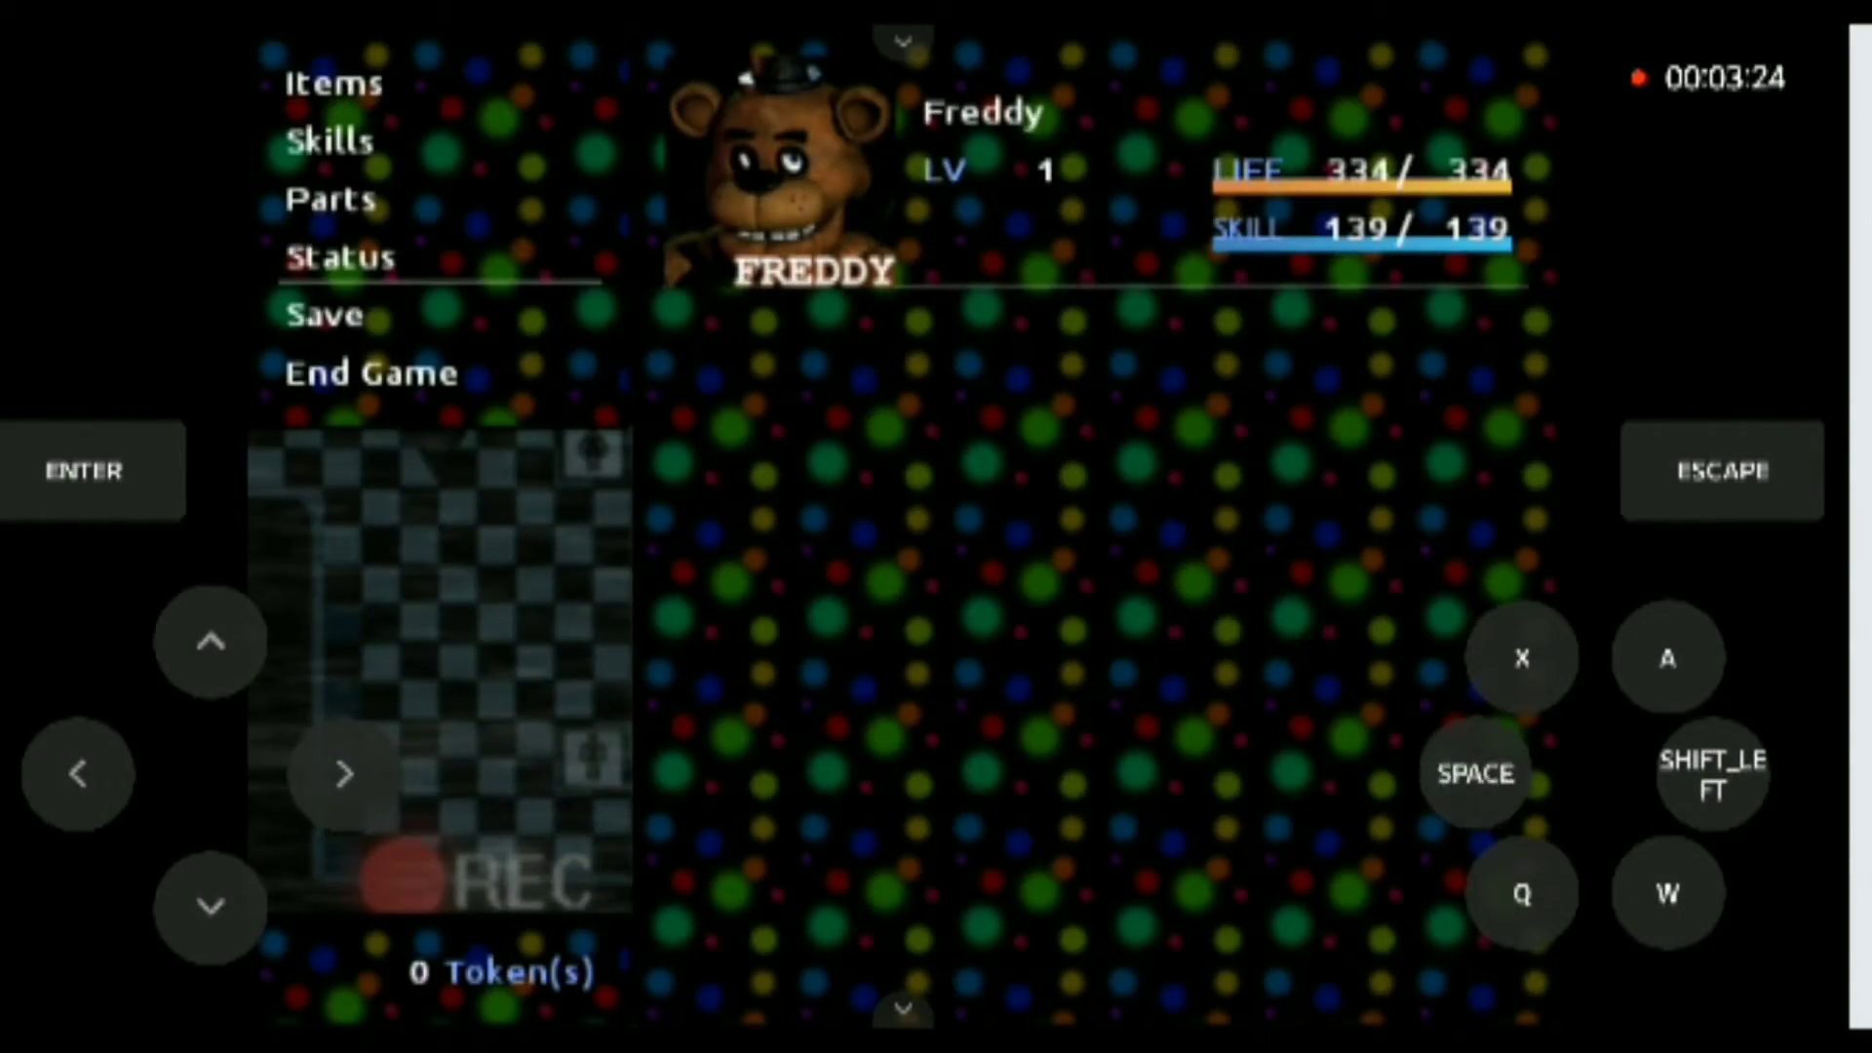
{"action": "key", "text": "Escape"}
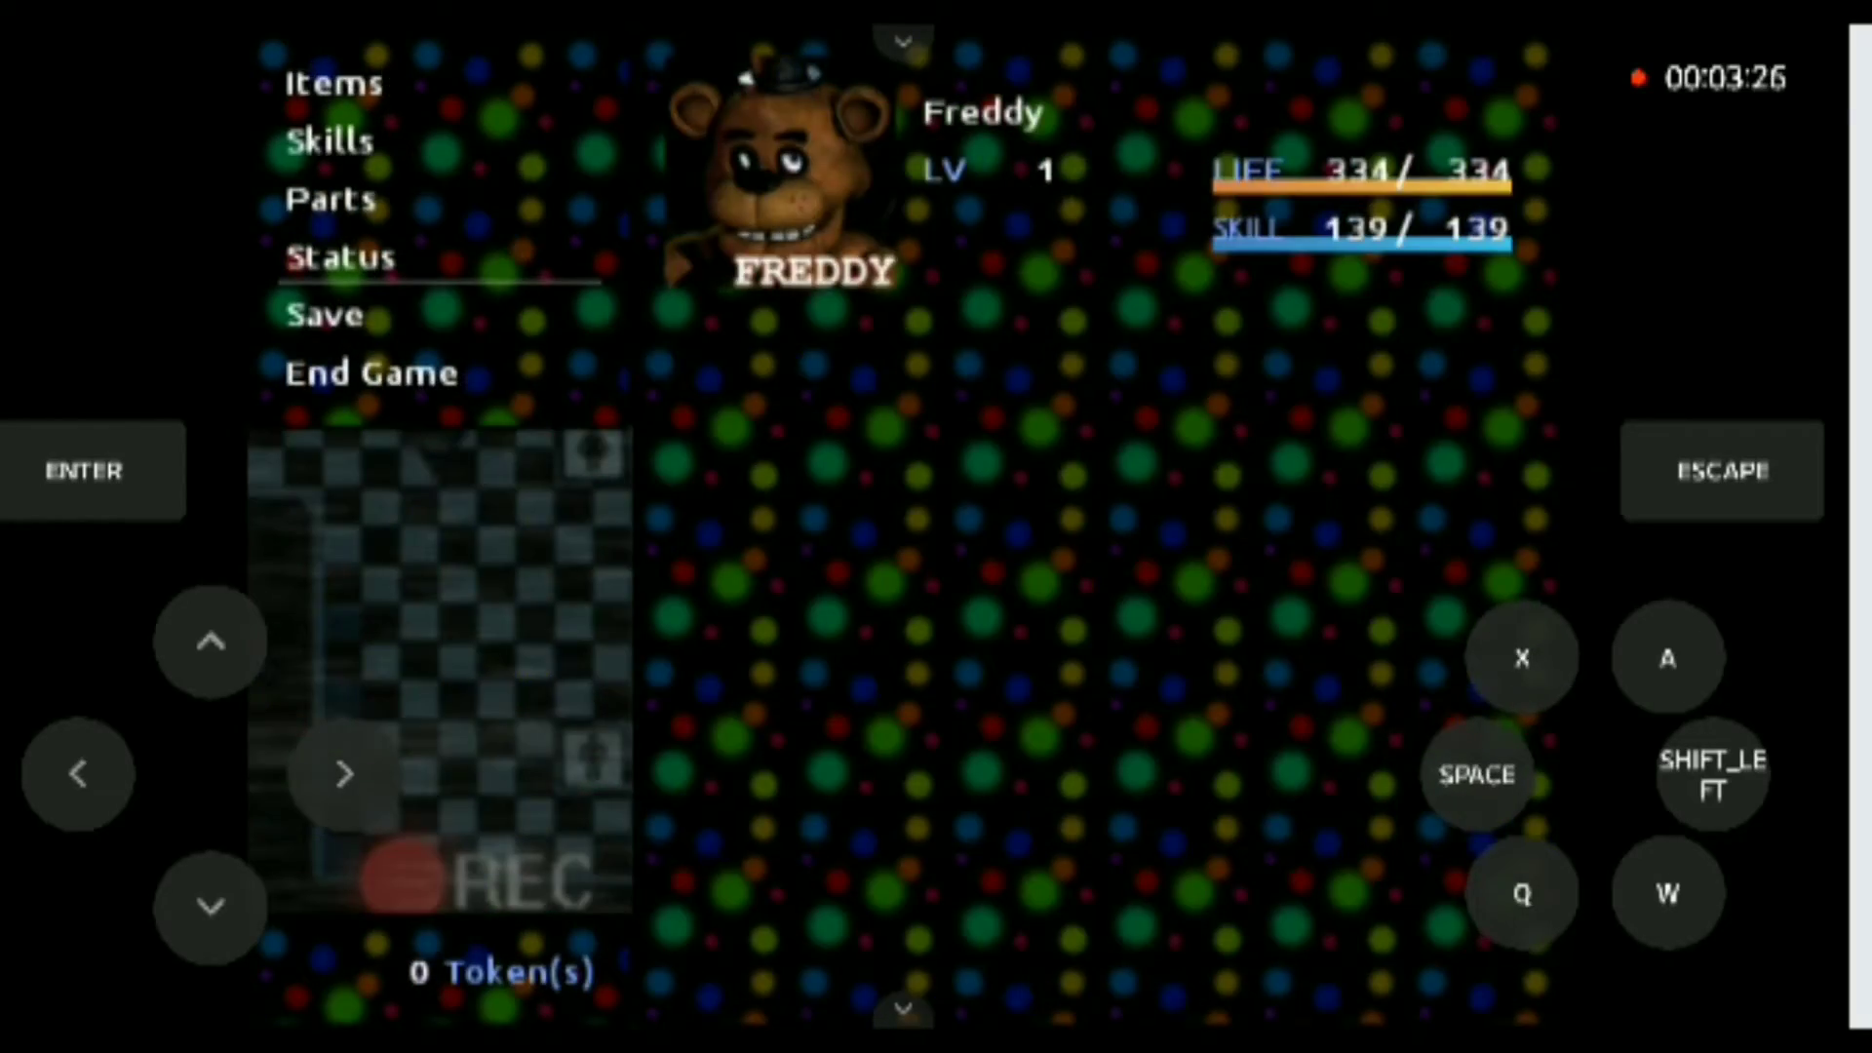
{"action": "key", "text": "Escape"}
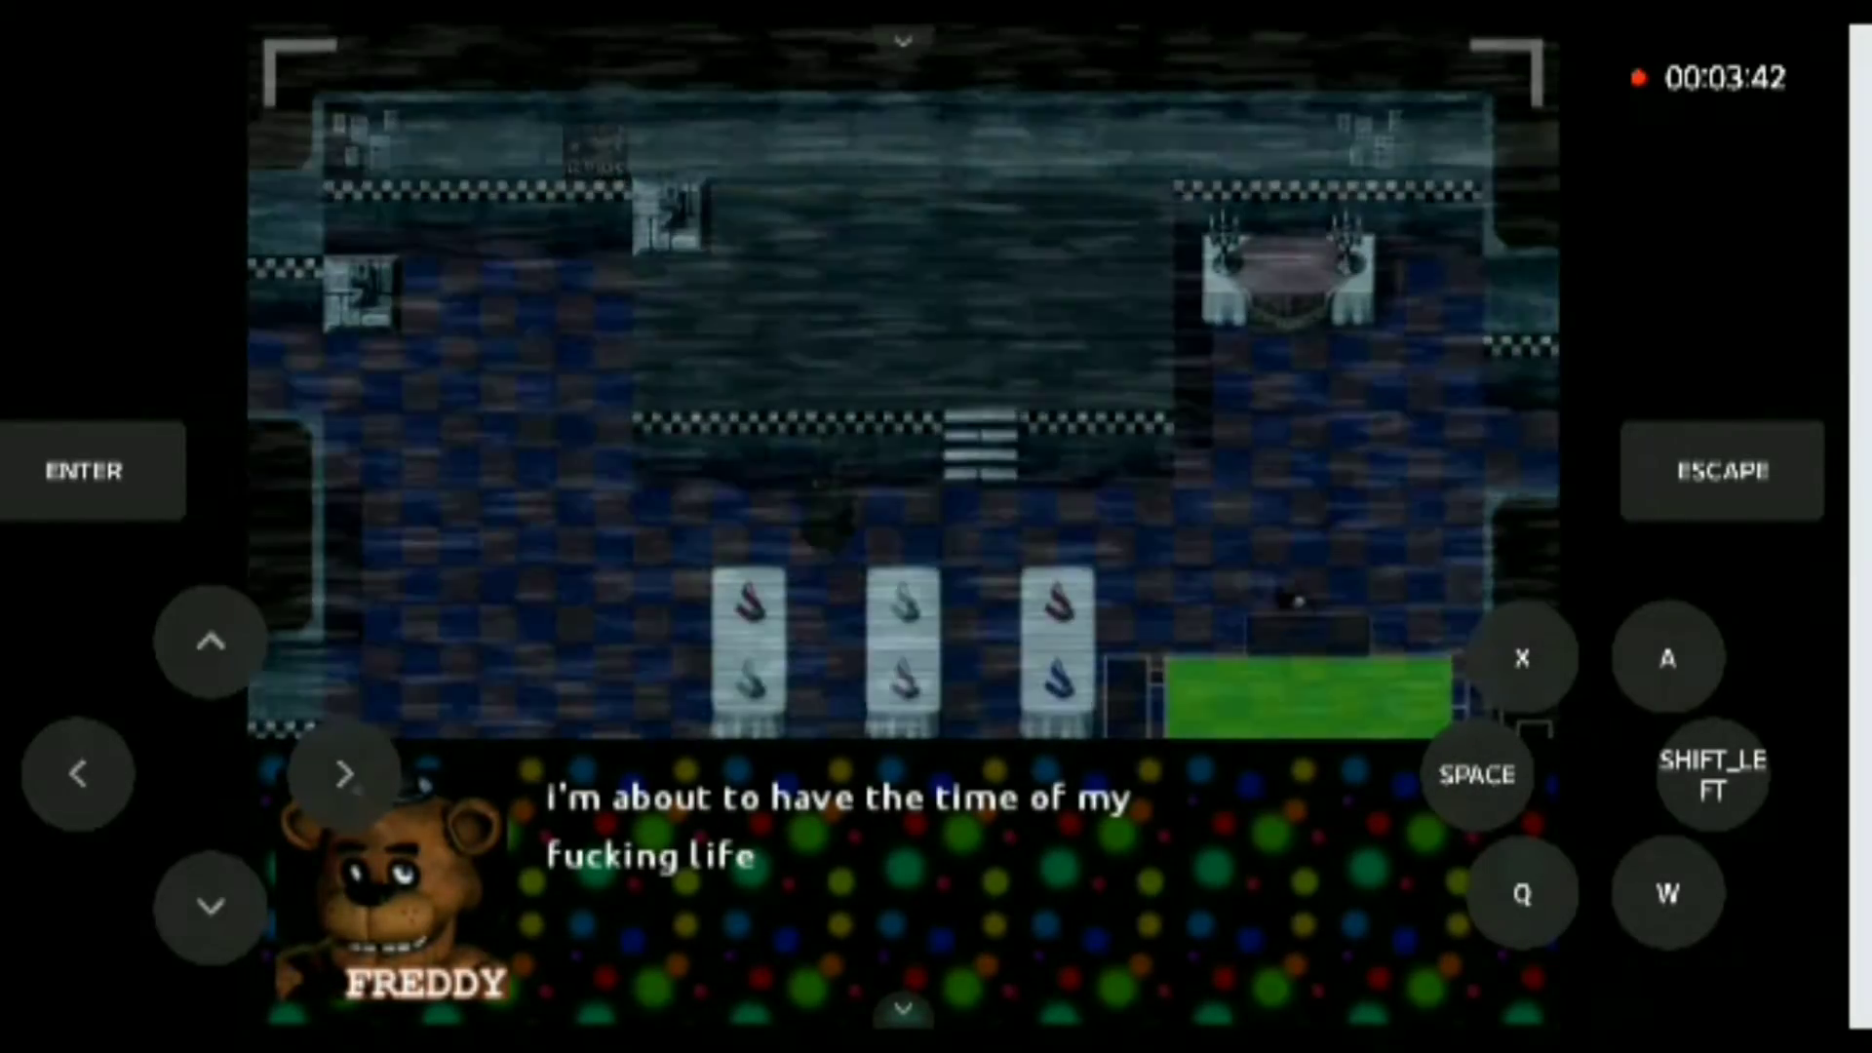
Advance through Freddy and Bonnie's Backroom conversation
{"action": "key", "text": "space"}
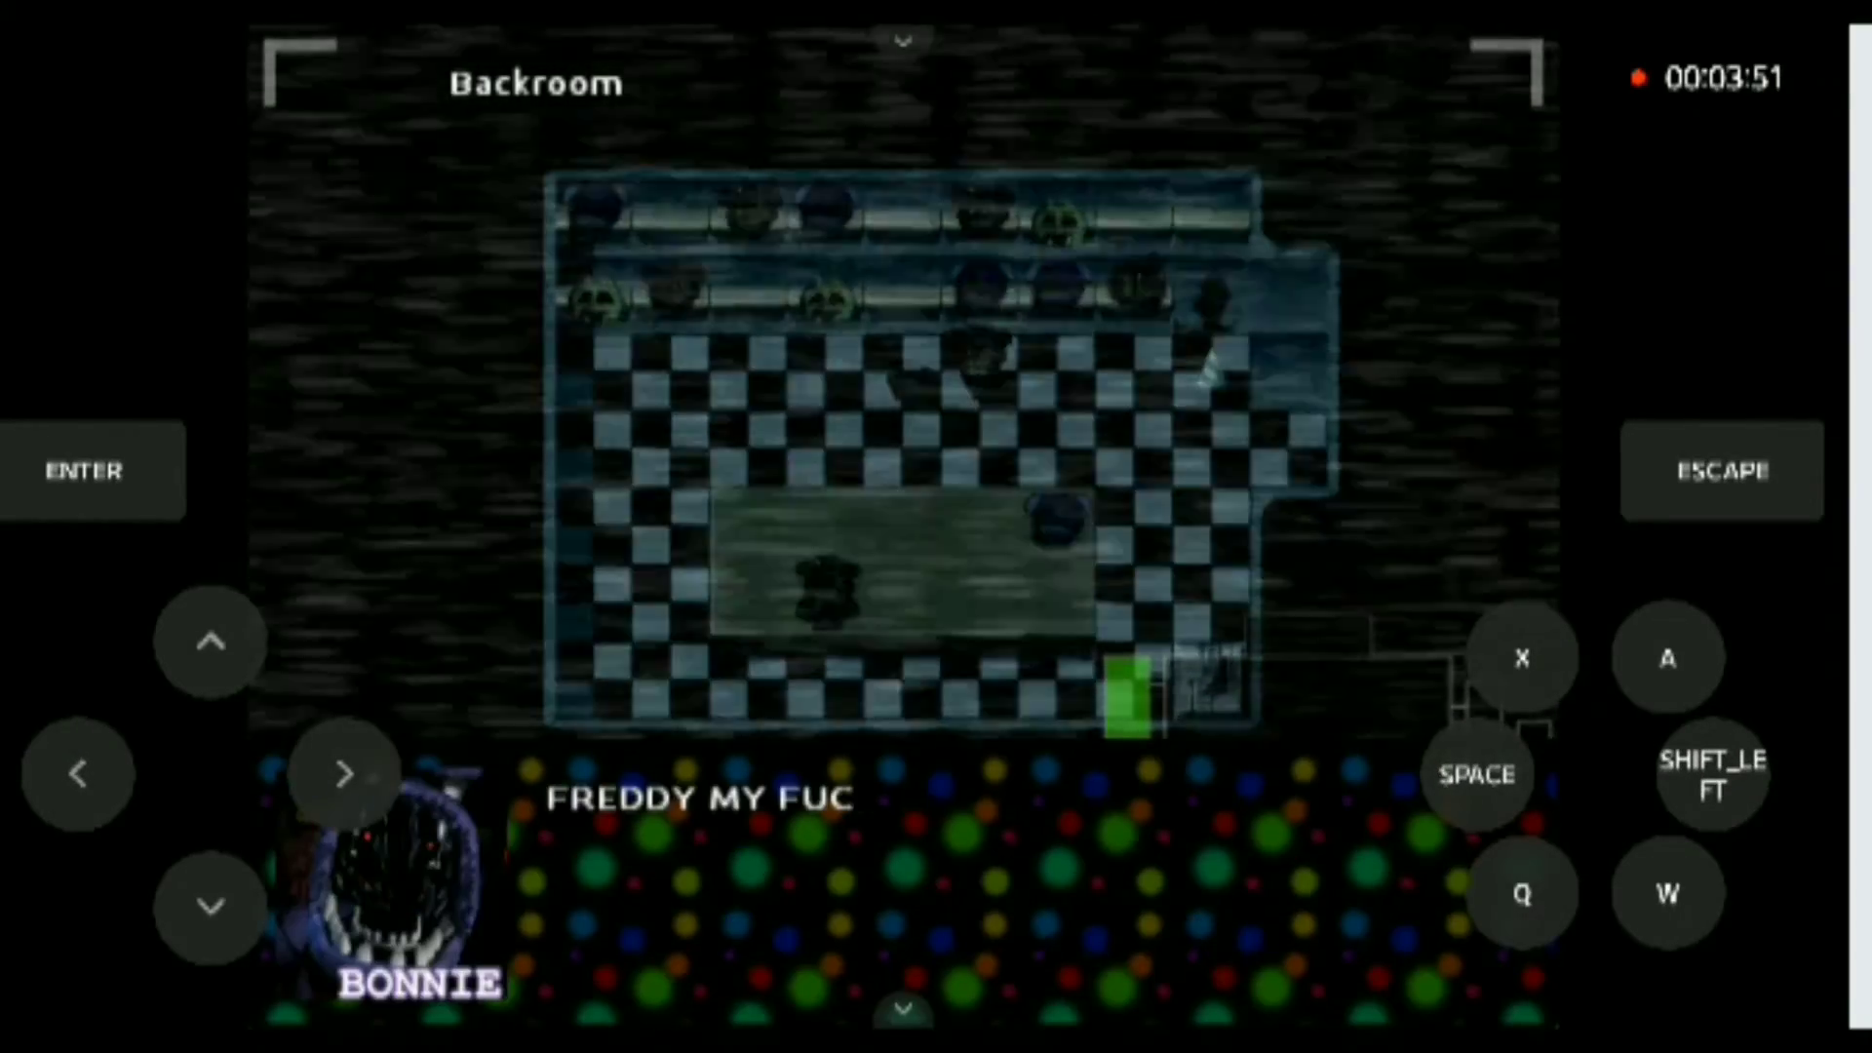
{"action": "left_click", "coordinate": [1477, 774]}
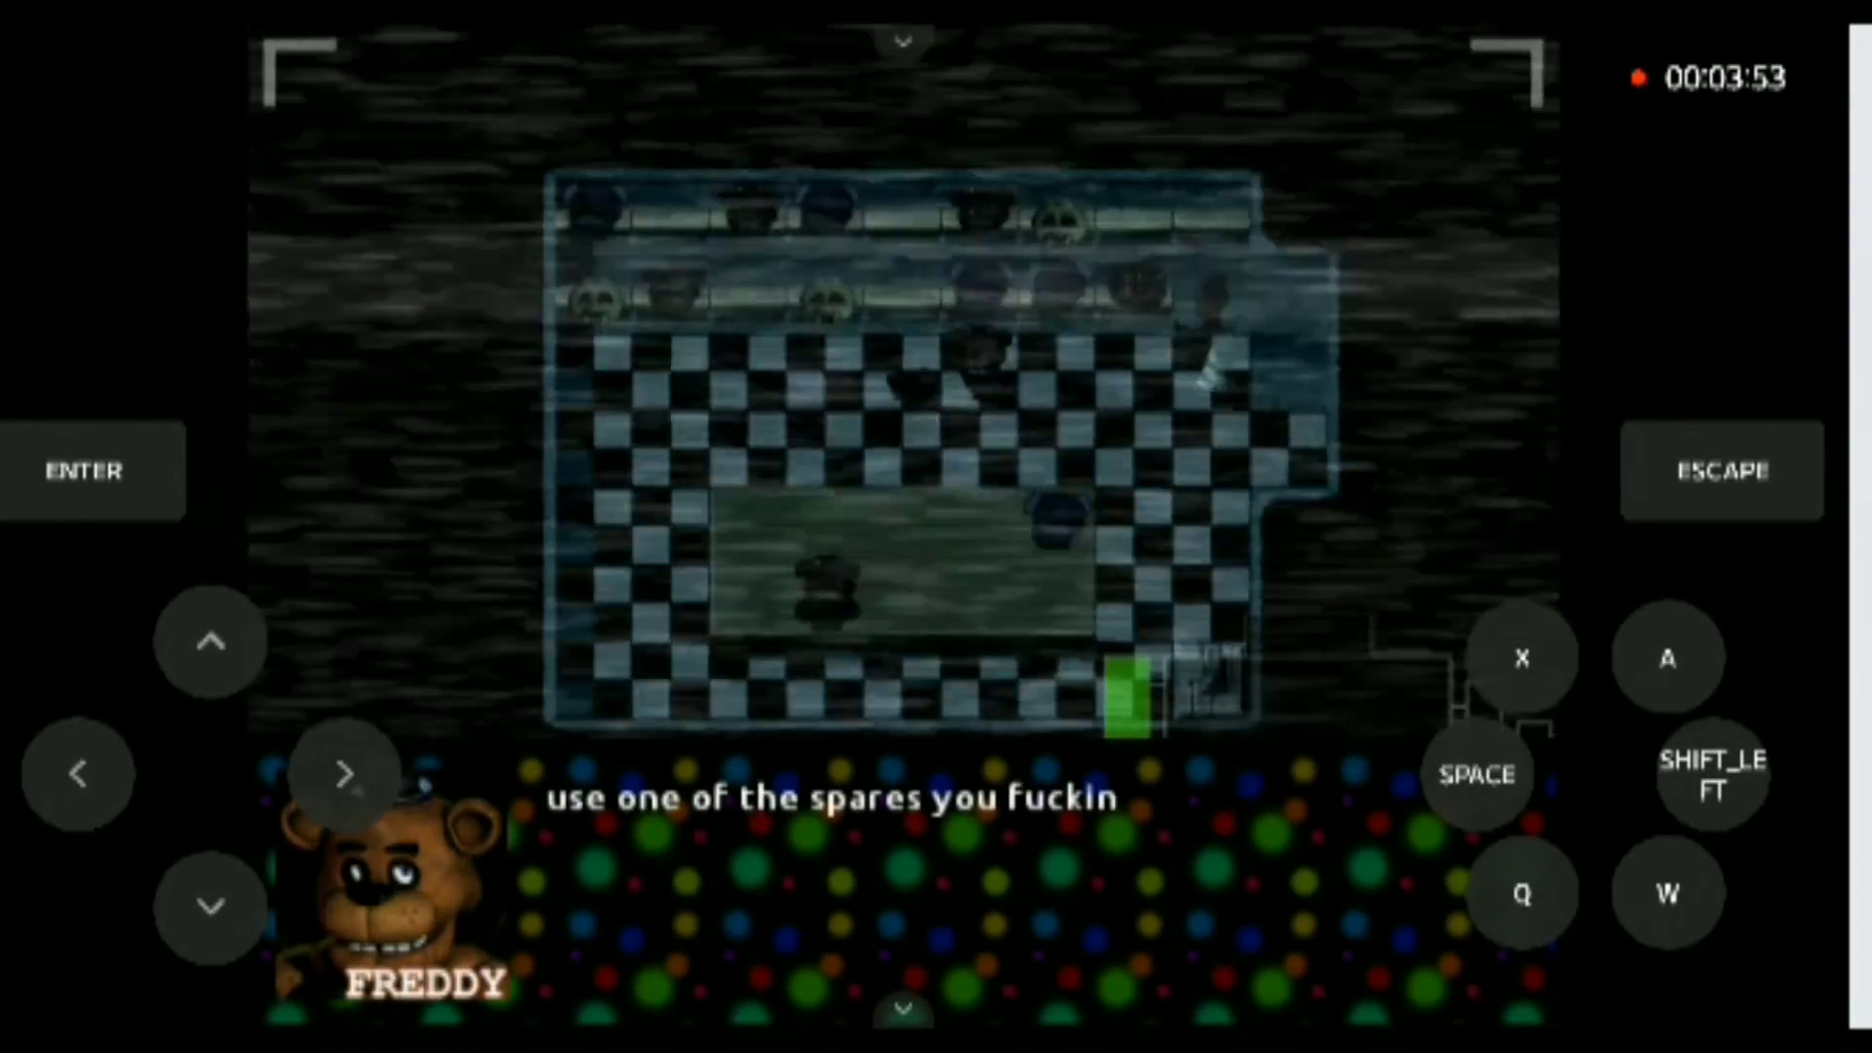
{"action": "left_click", "coordinate": [1478, 773]}
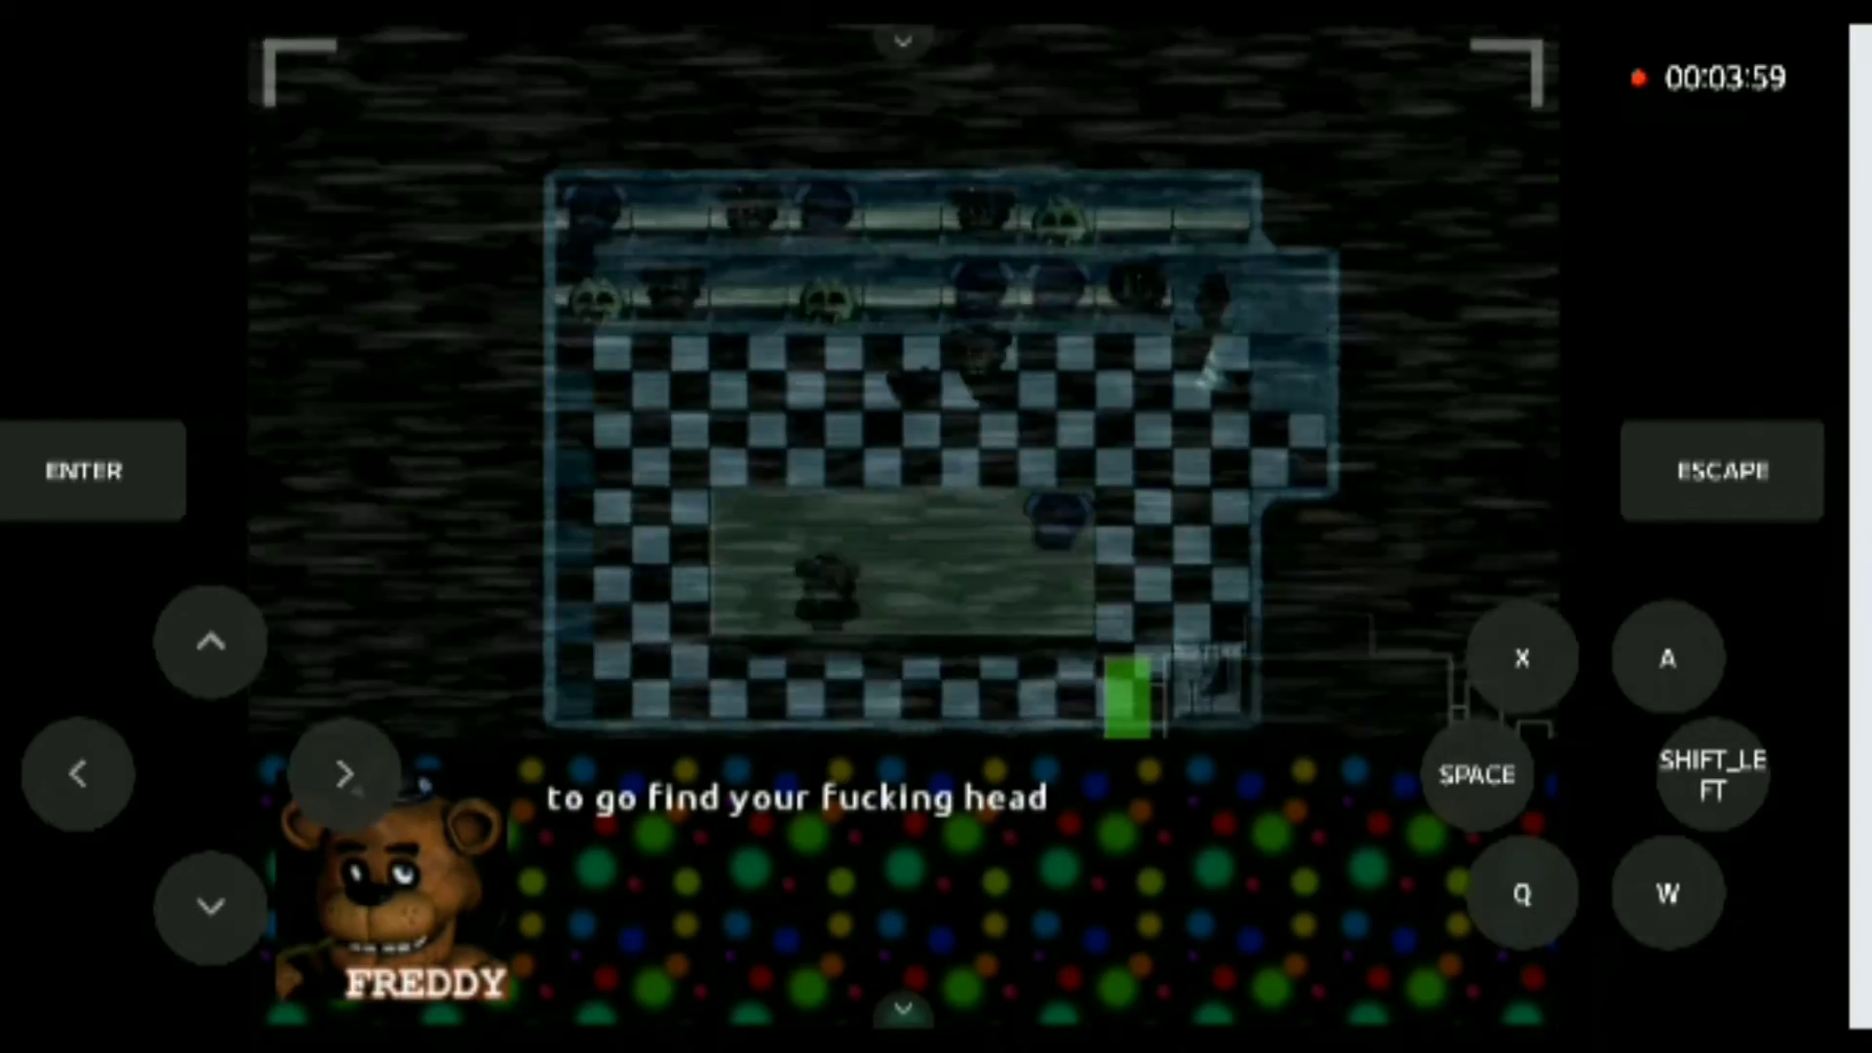
{"action": "left_click", "coordinate": [1476, 773]}
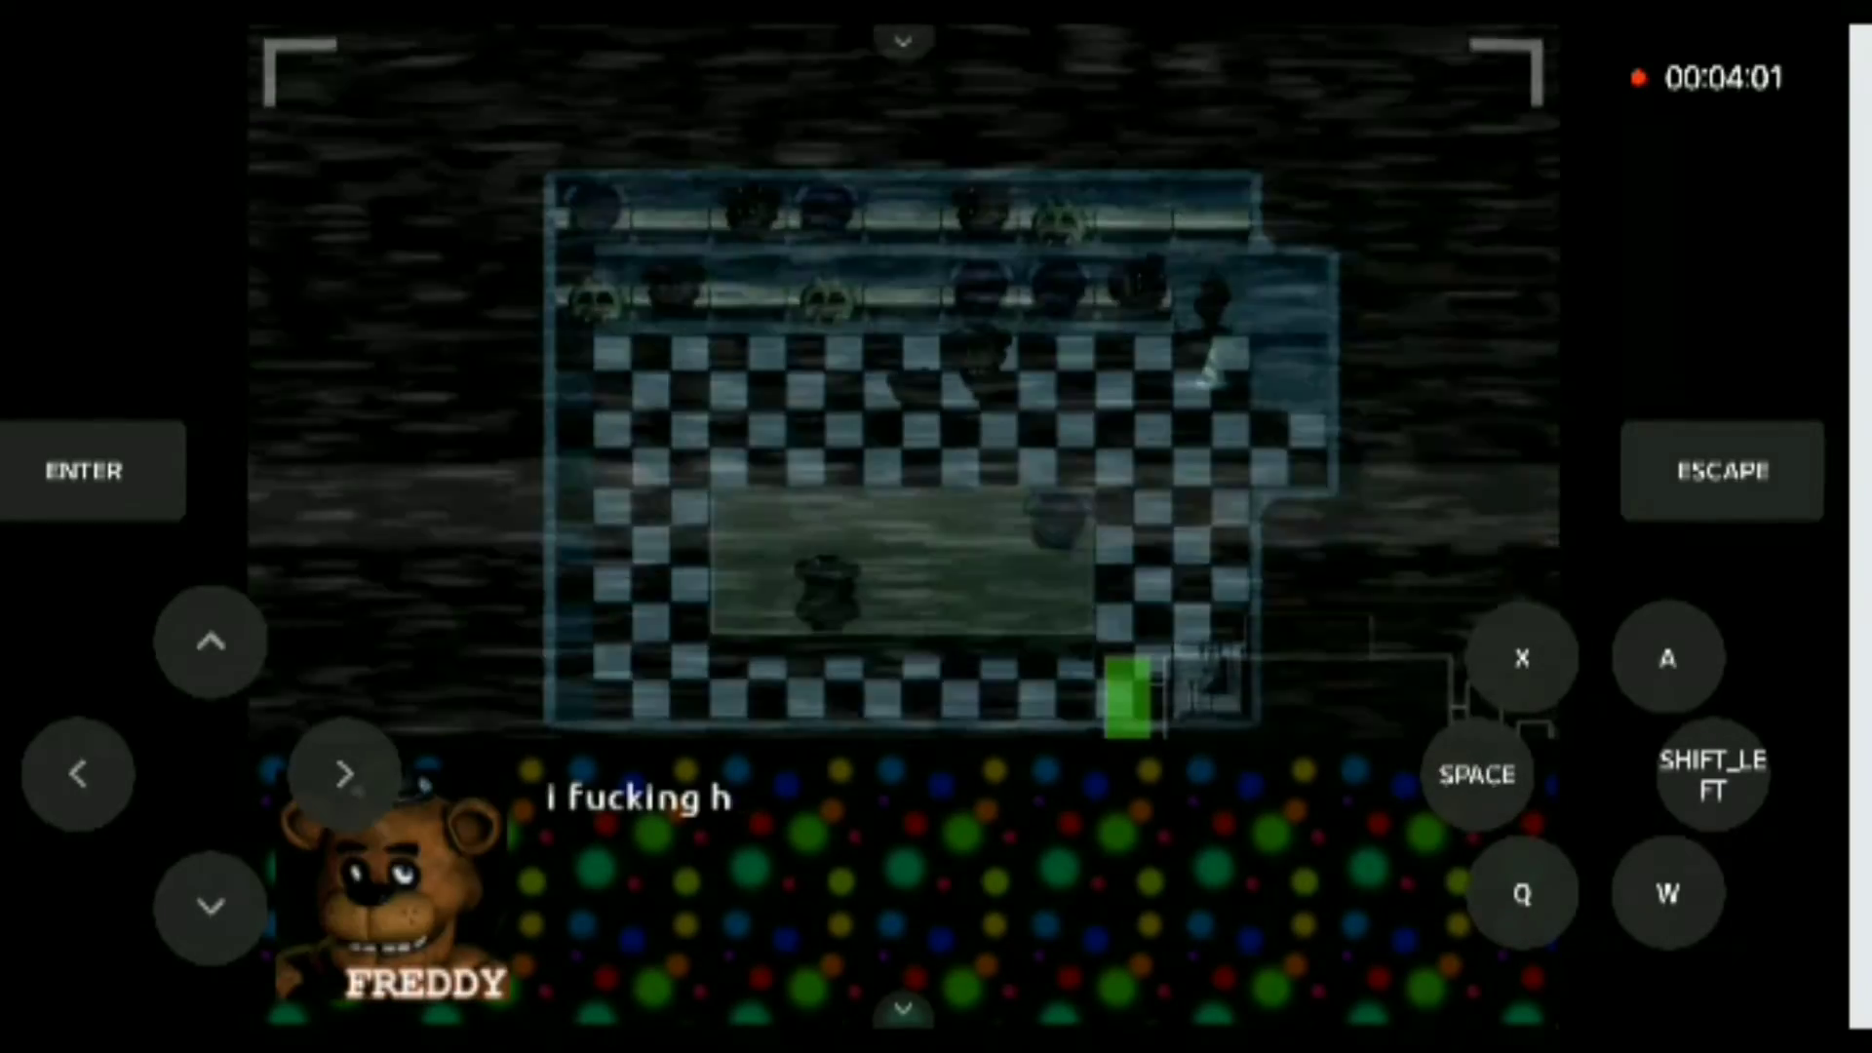
End the Backroom conversation and review Freddy's status and equipment
{"action": "left_click", "coordinate": [1477, 774]}
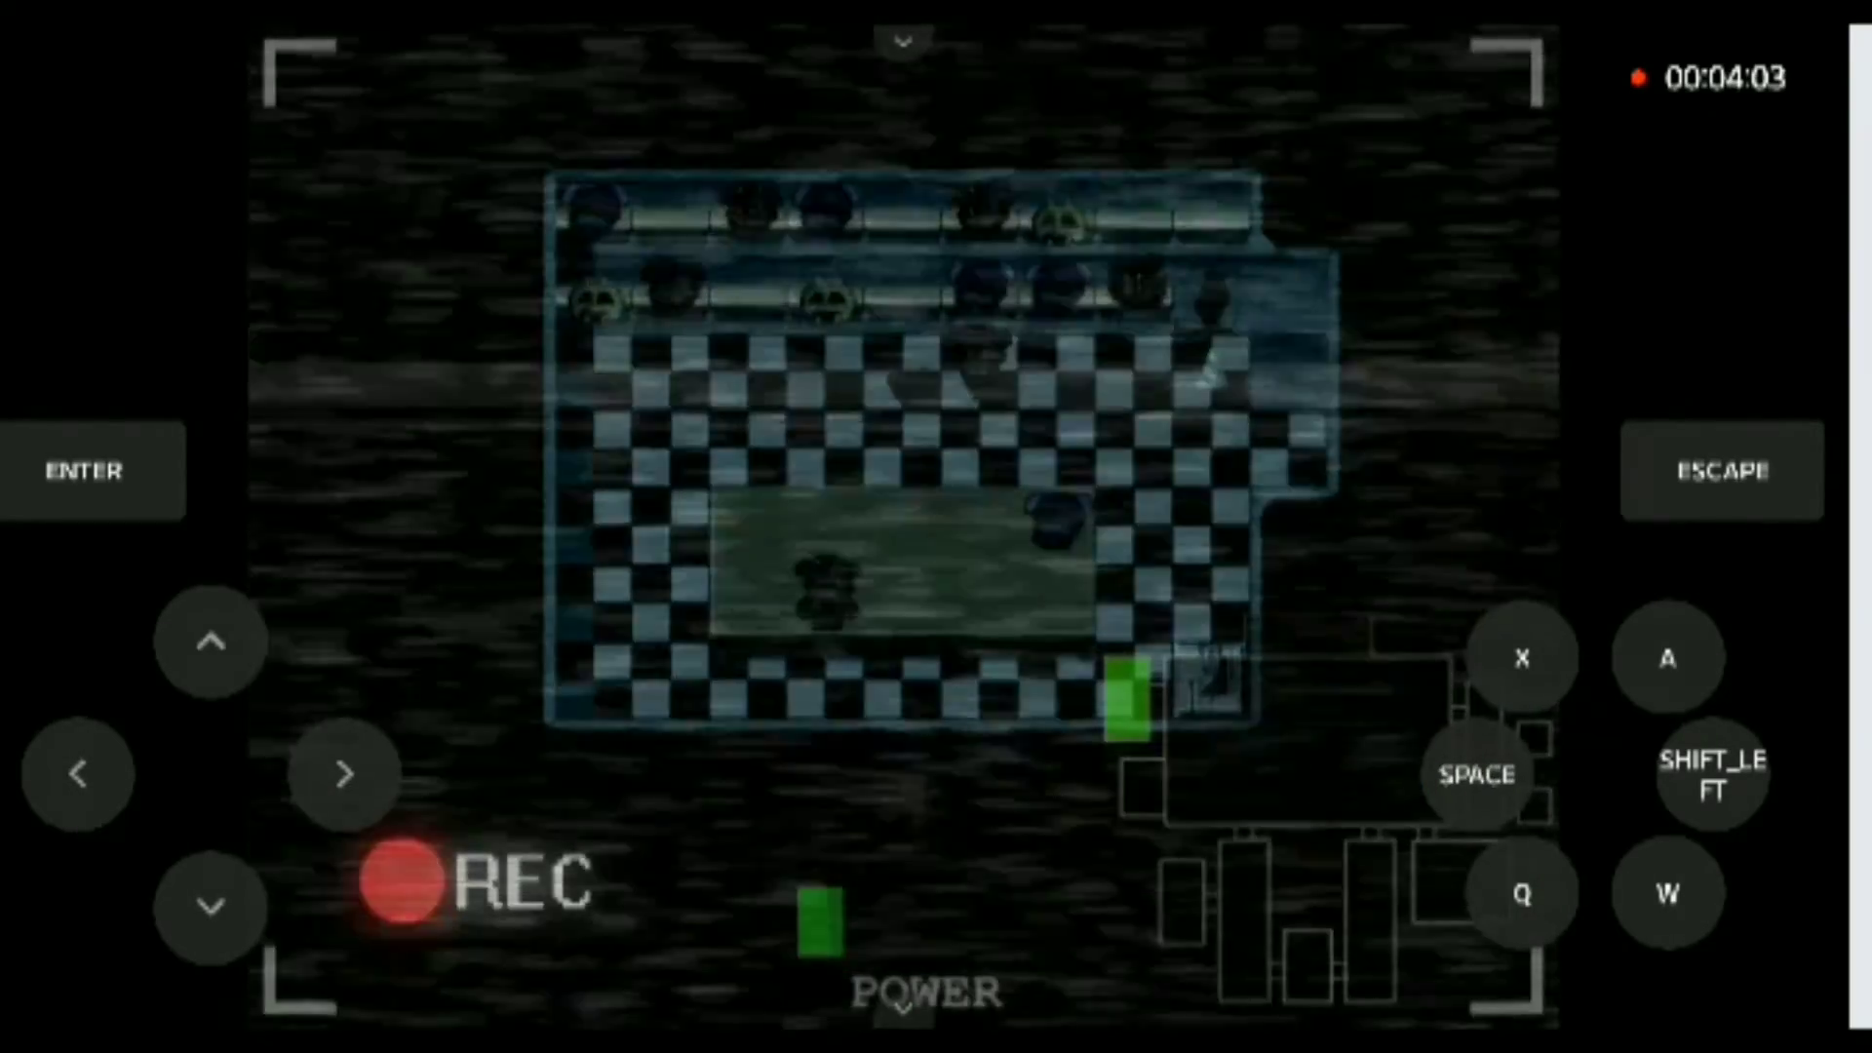
{"action": "key", "text": "Escape"}
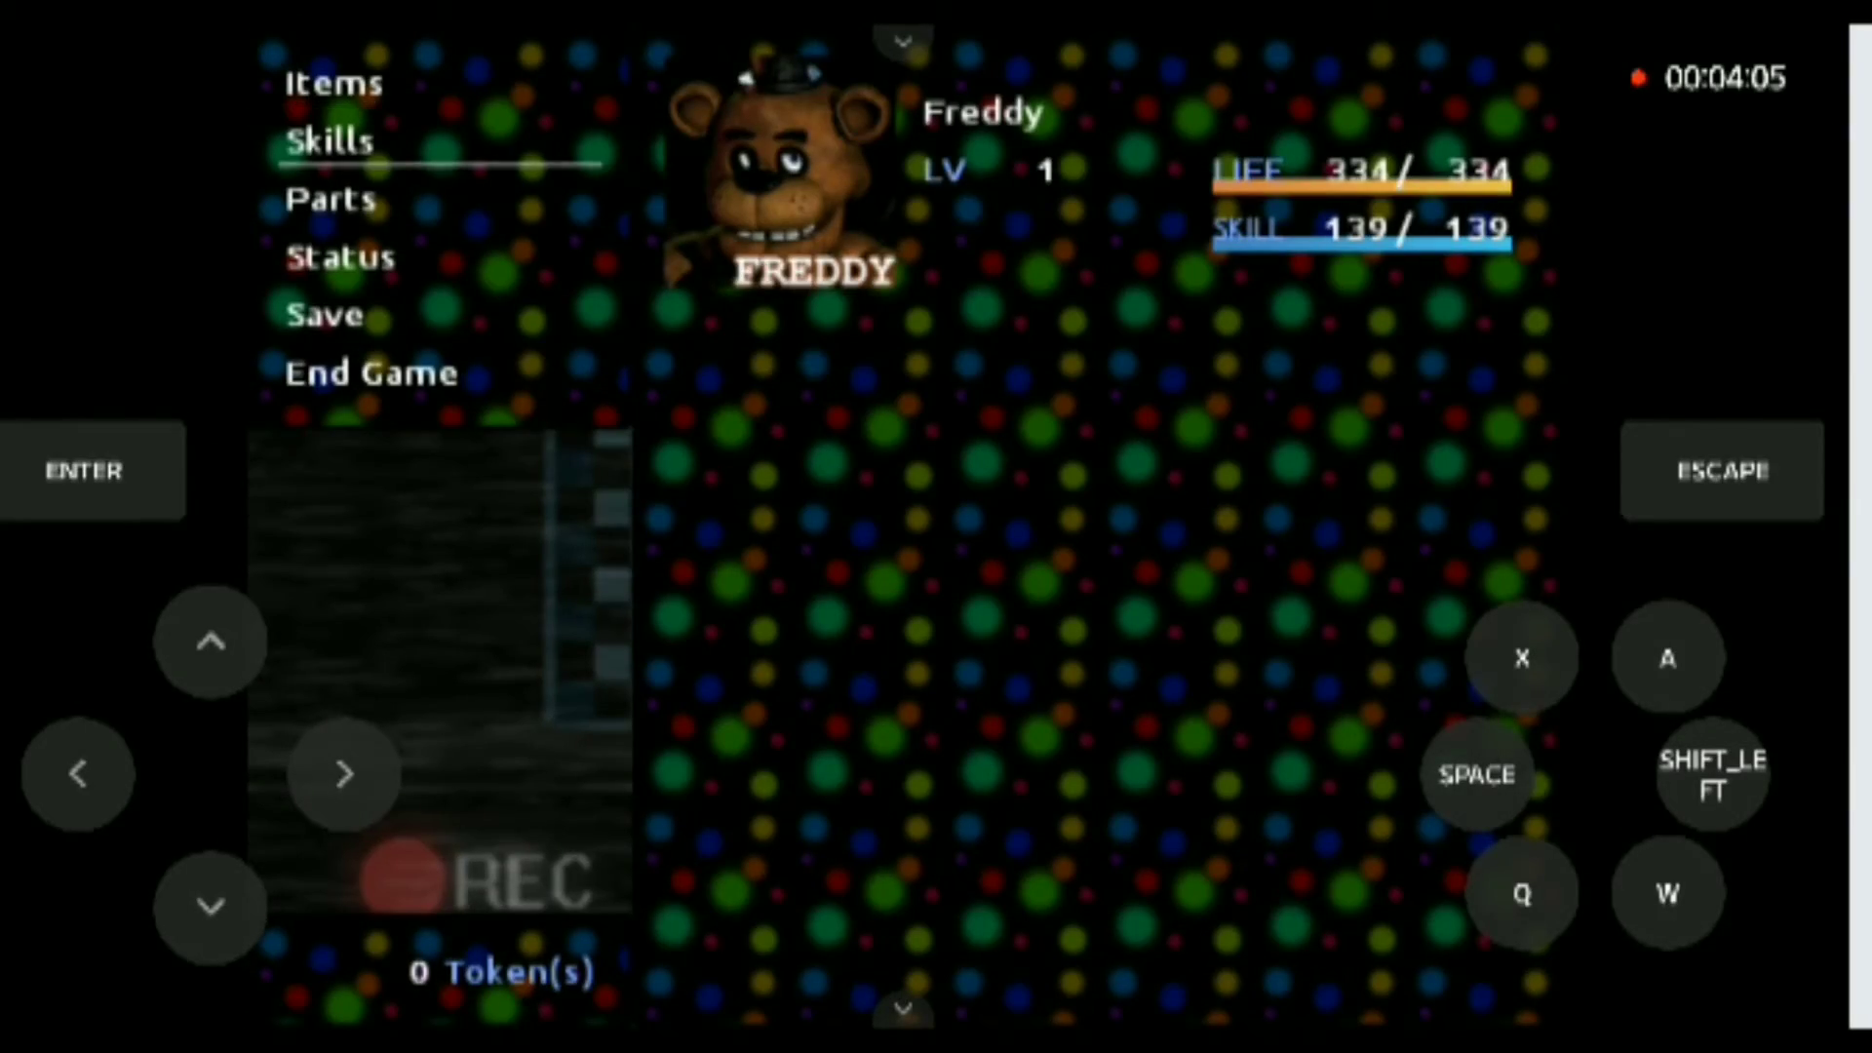
{"action": "key", "text": "Down"}
{"action": "key", "text": "space"}
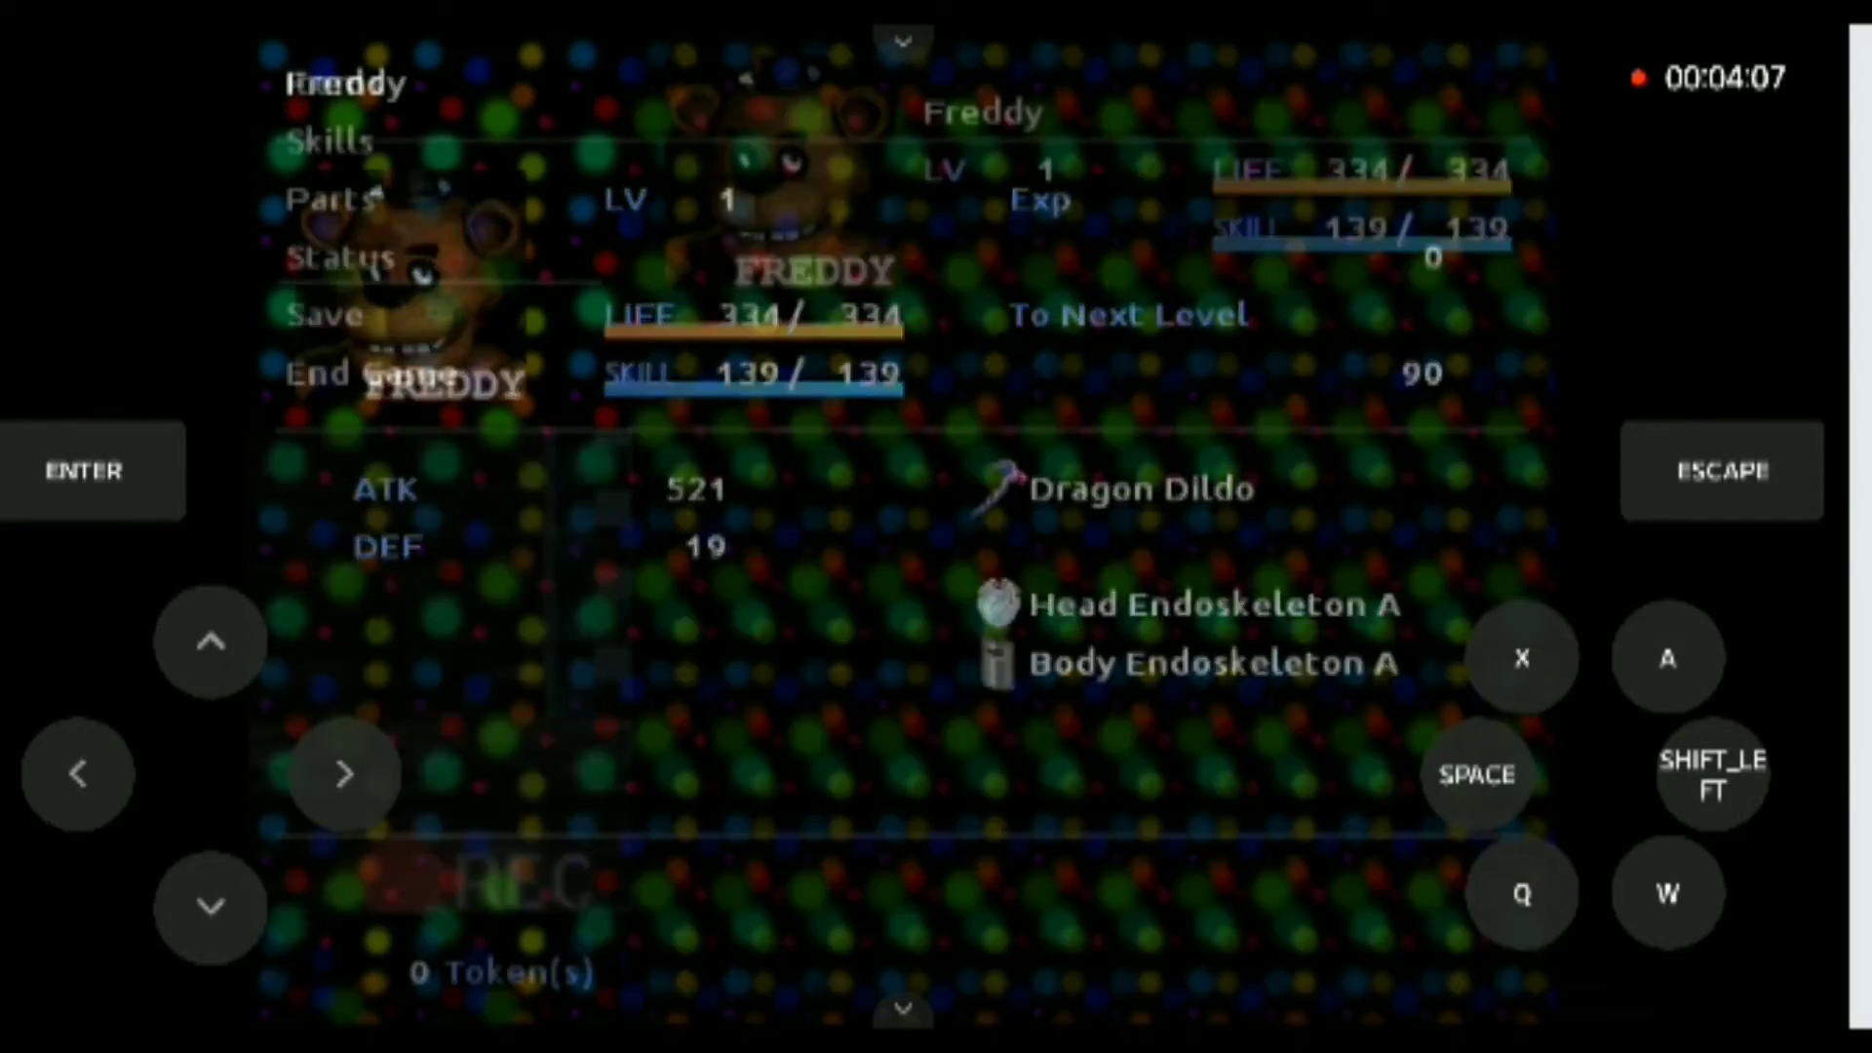
{"action": "key", "text": "Escape"}
{"action": "key", "text": "Escape"}
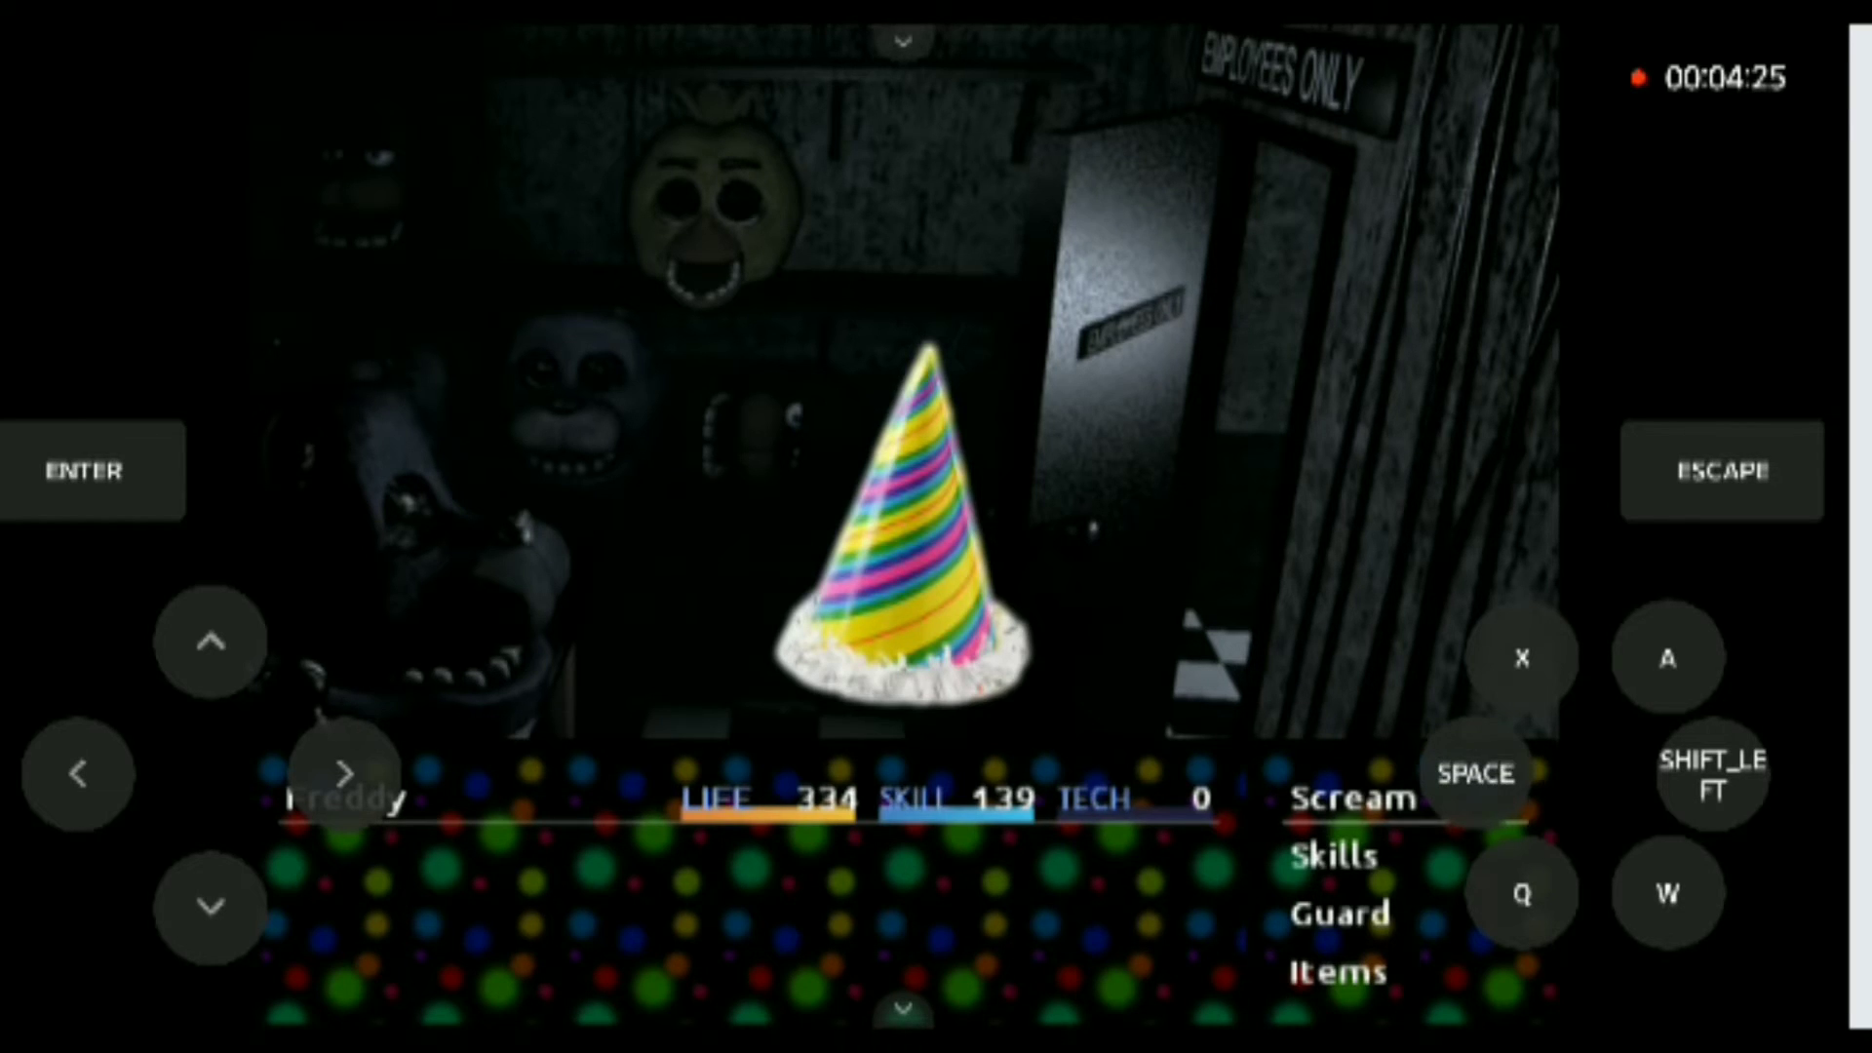
Defeat the Alpha Party Hat with Scream and clear the 200 EXP, 5-token victory messages
{"action": "key", "text": "space"}
{"action": "key", "text": "space"}
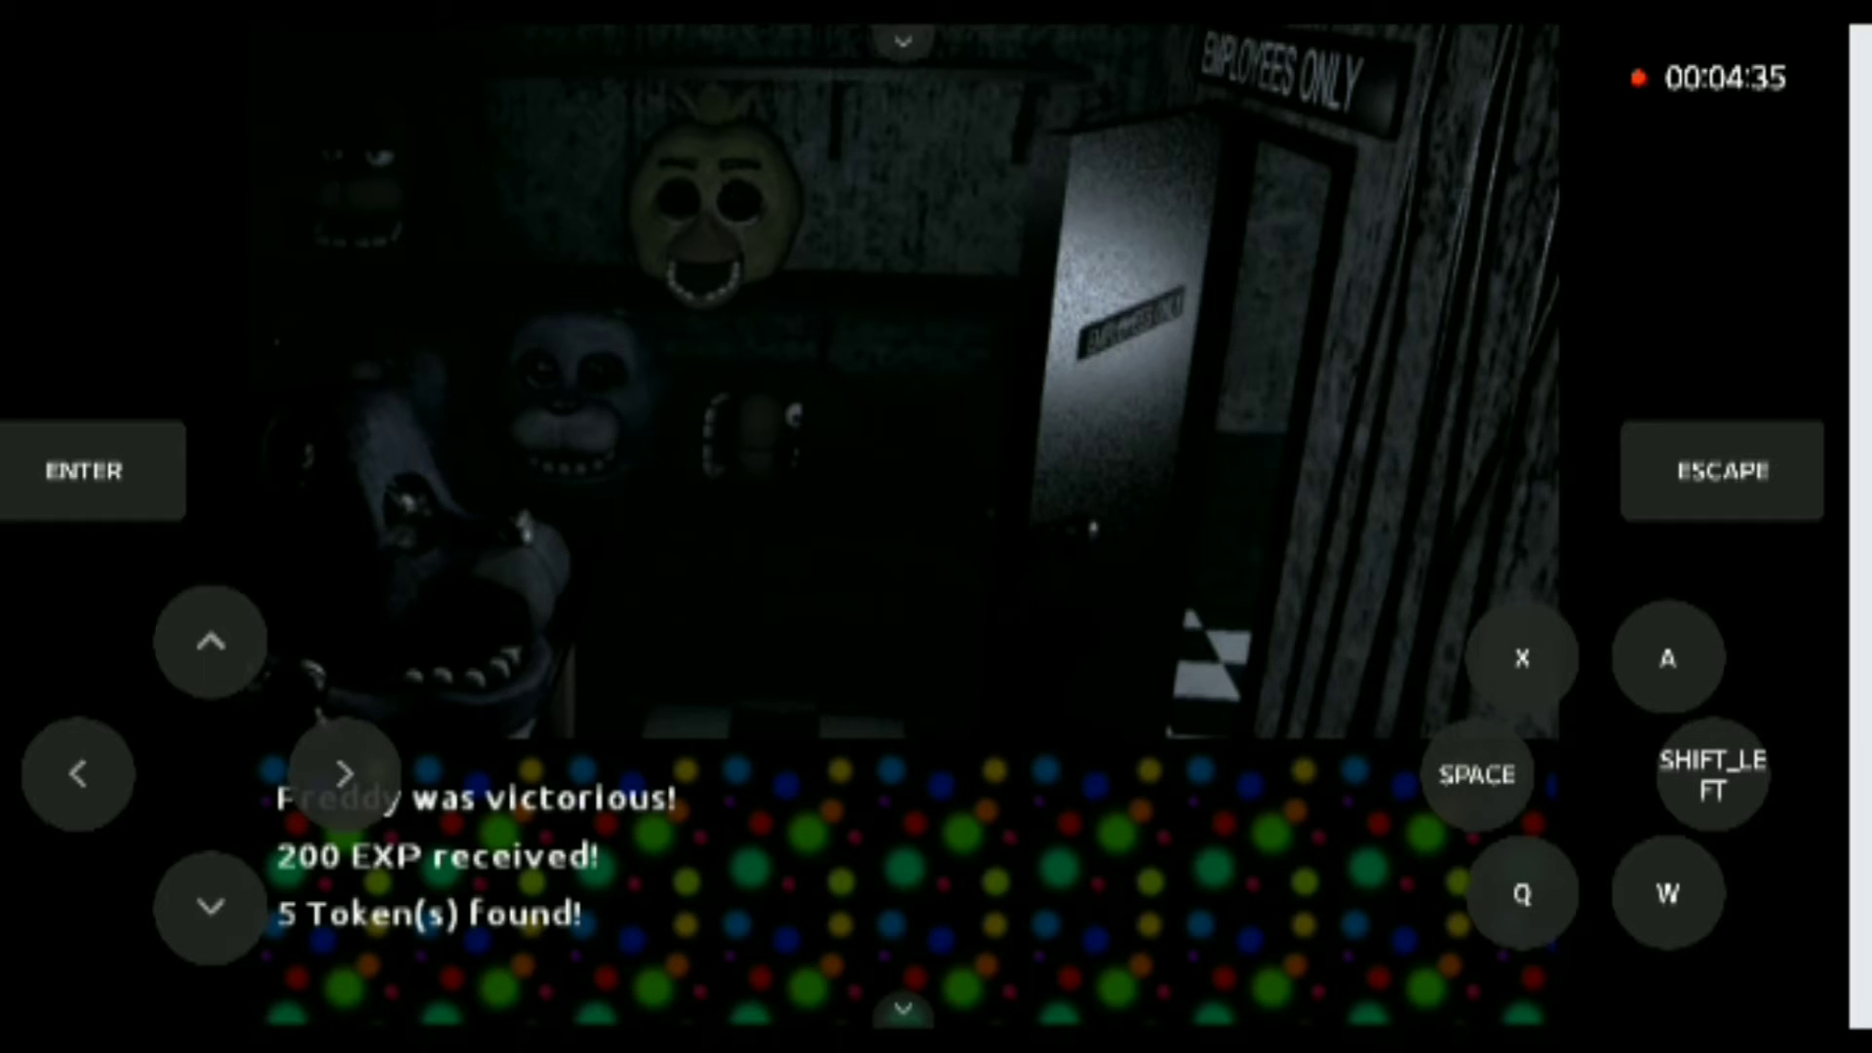
{"action": "key", "text": "space"}
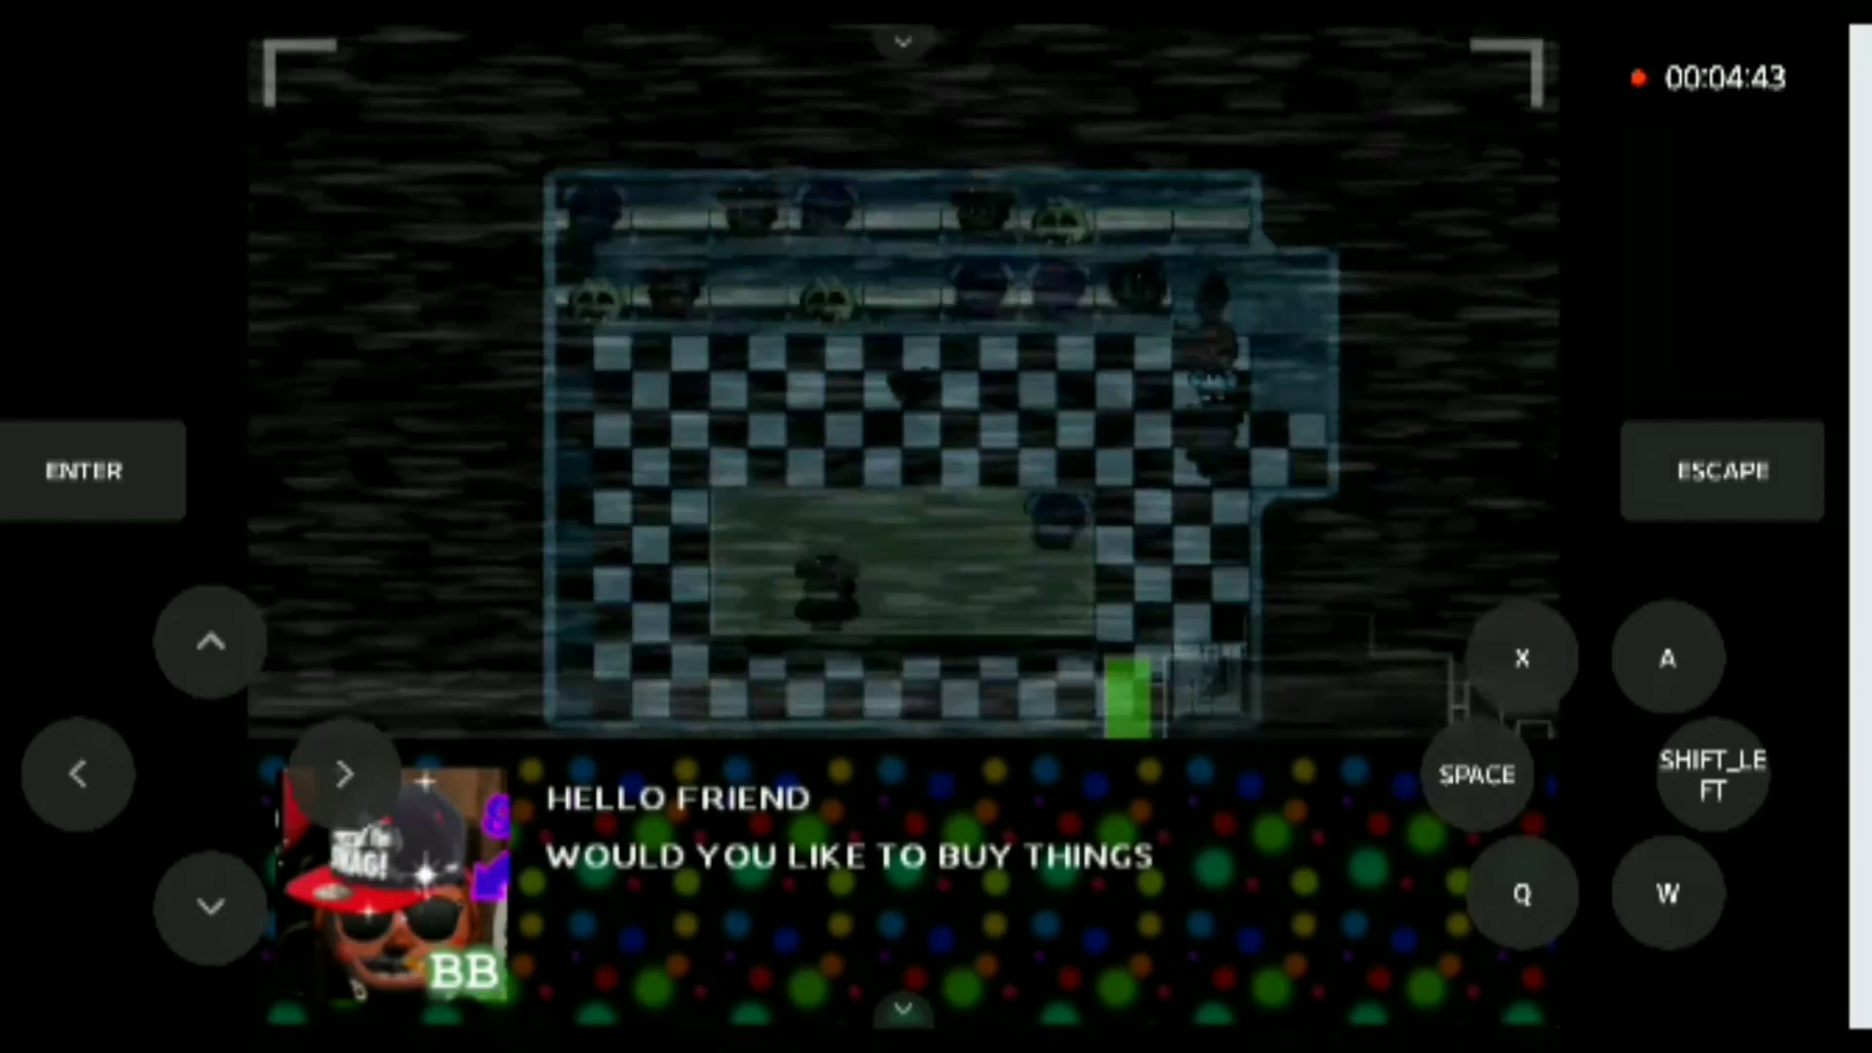
Finish the shopkeeper conversation and decline to buy anything
{"action": "key", "text": "space"}
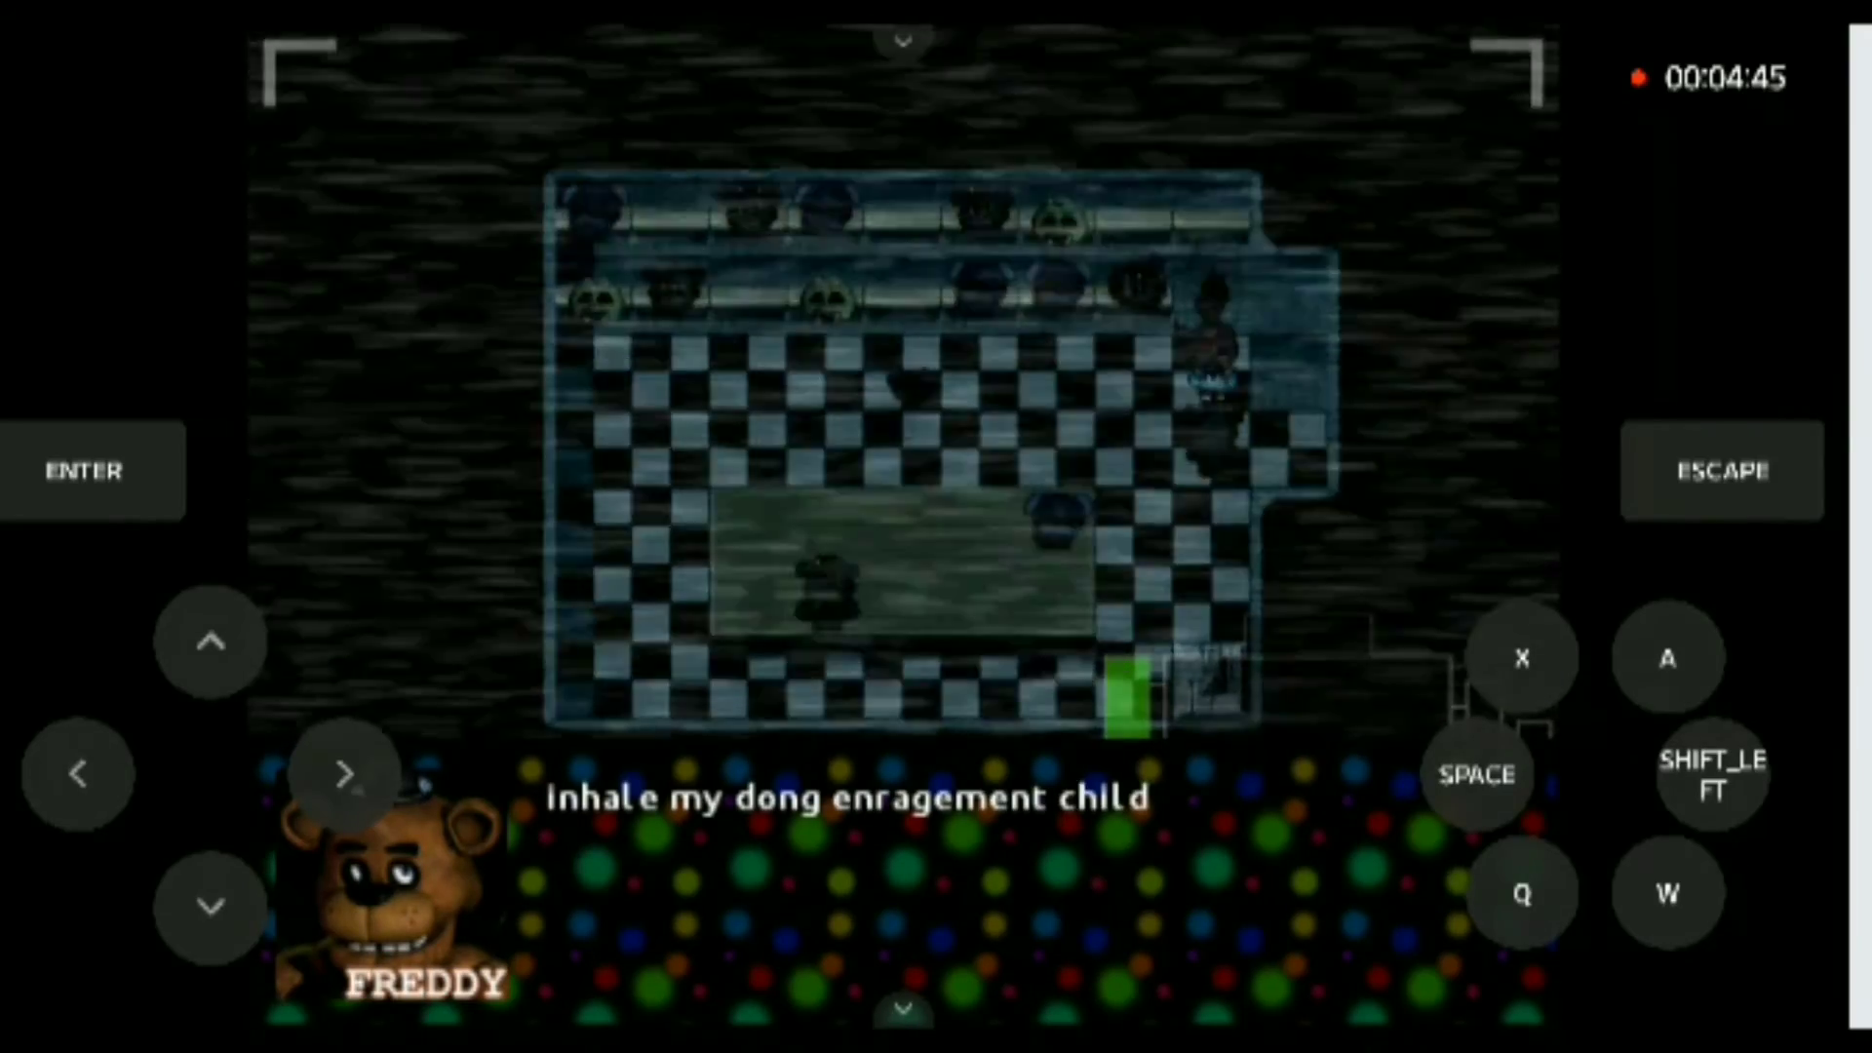
{"action": "key", "text": "space"}
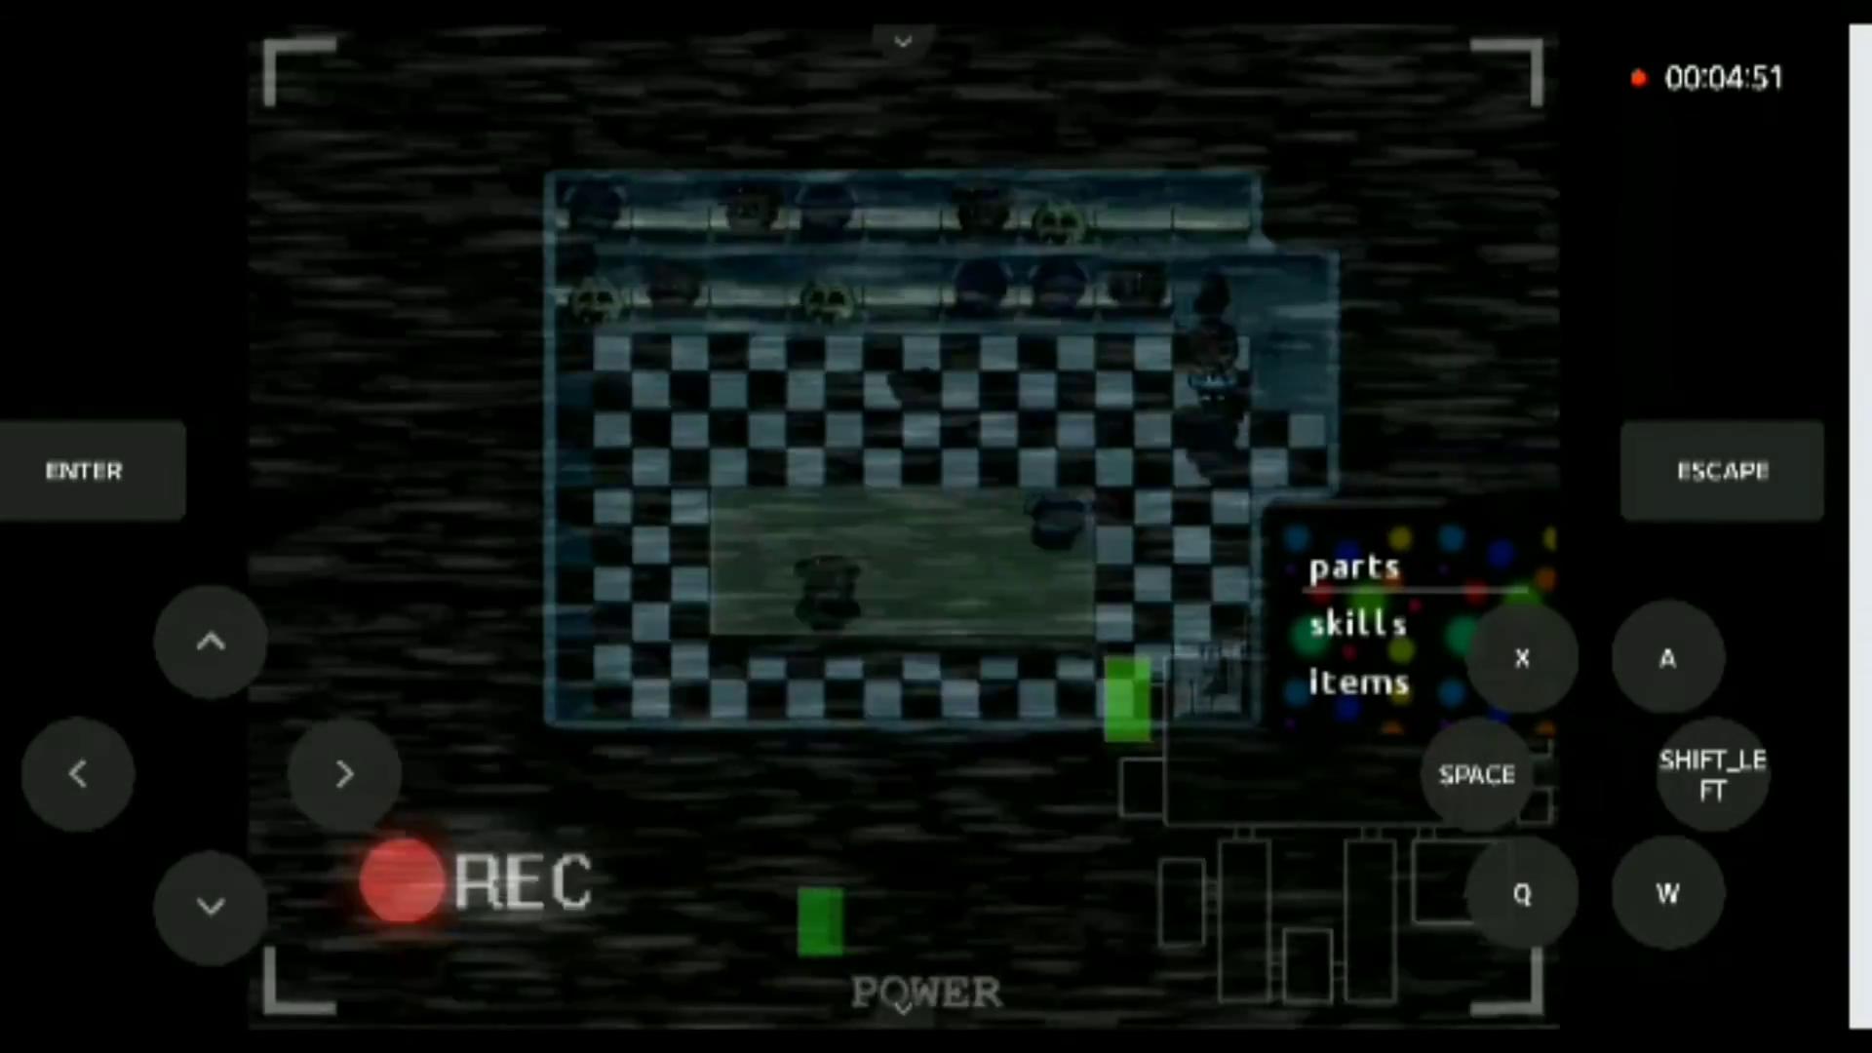
{"action": "key", "text": "Escape"}
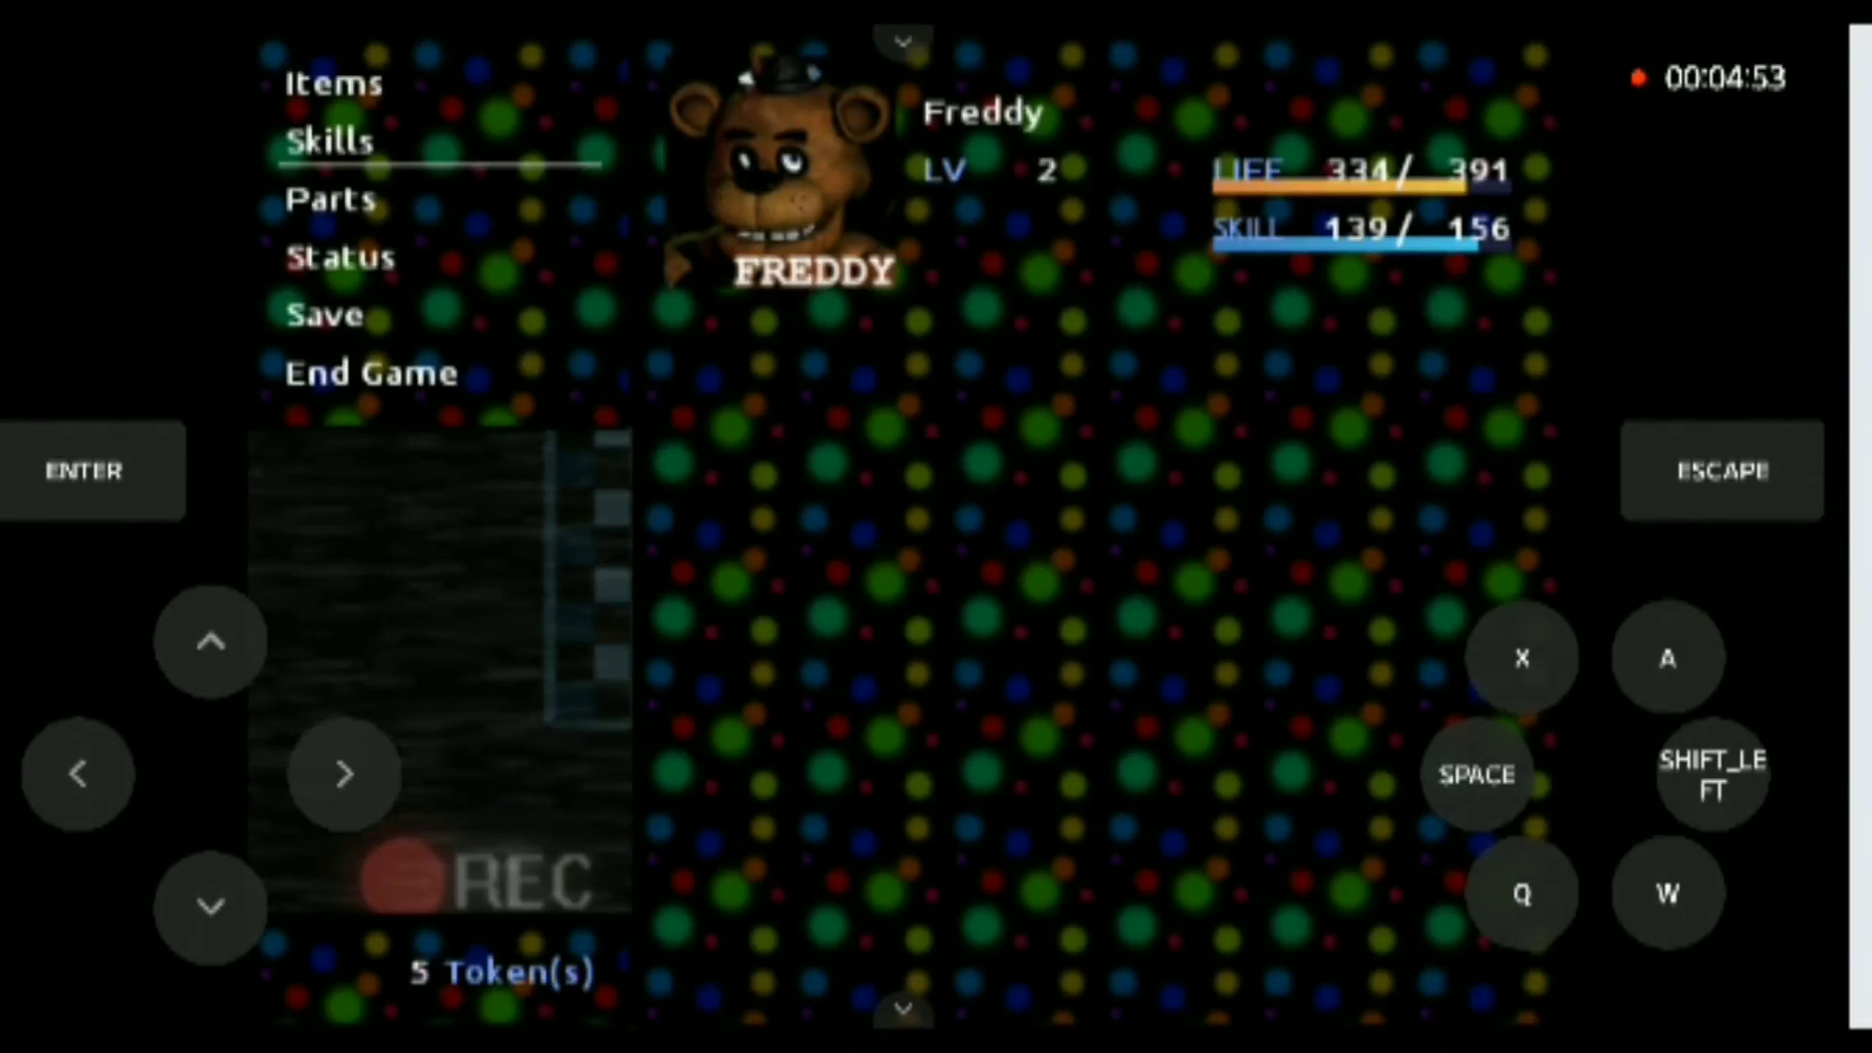
Check level 2 Freddy's status, then bring up the save file list
{"action": "key", "text": "Return"}
{"action": "key", "text": "Escape"}
{"action": "key", "text": "Down"}
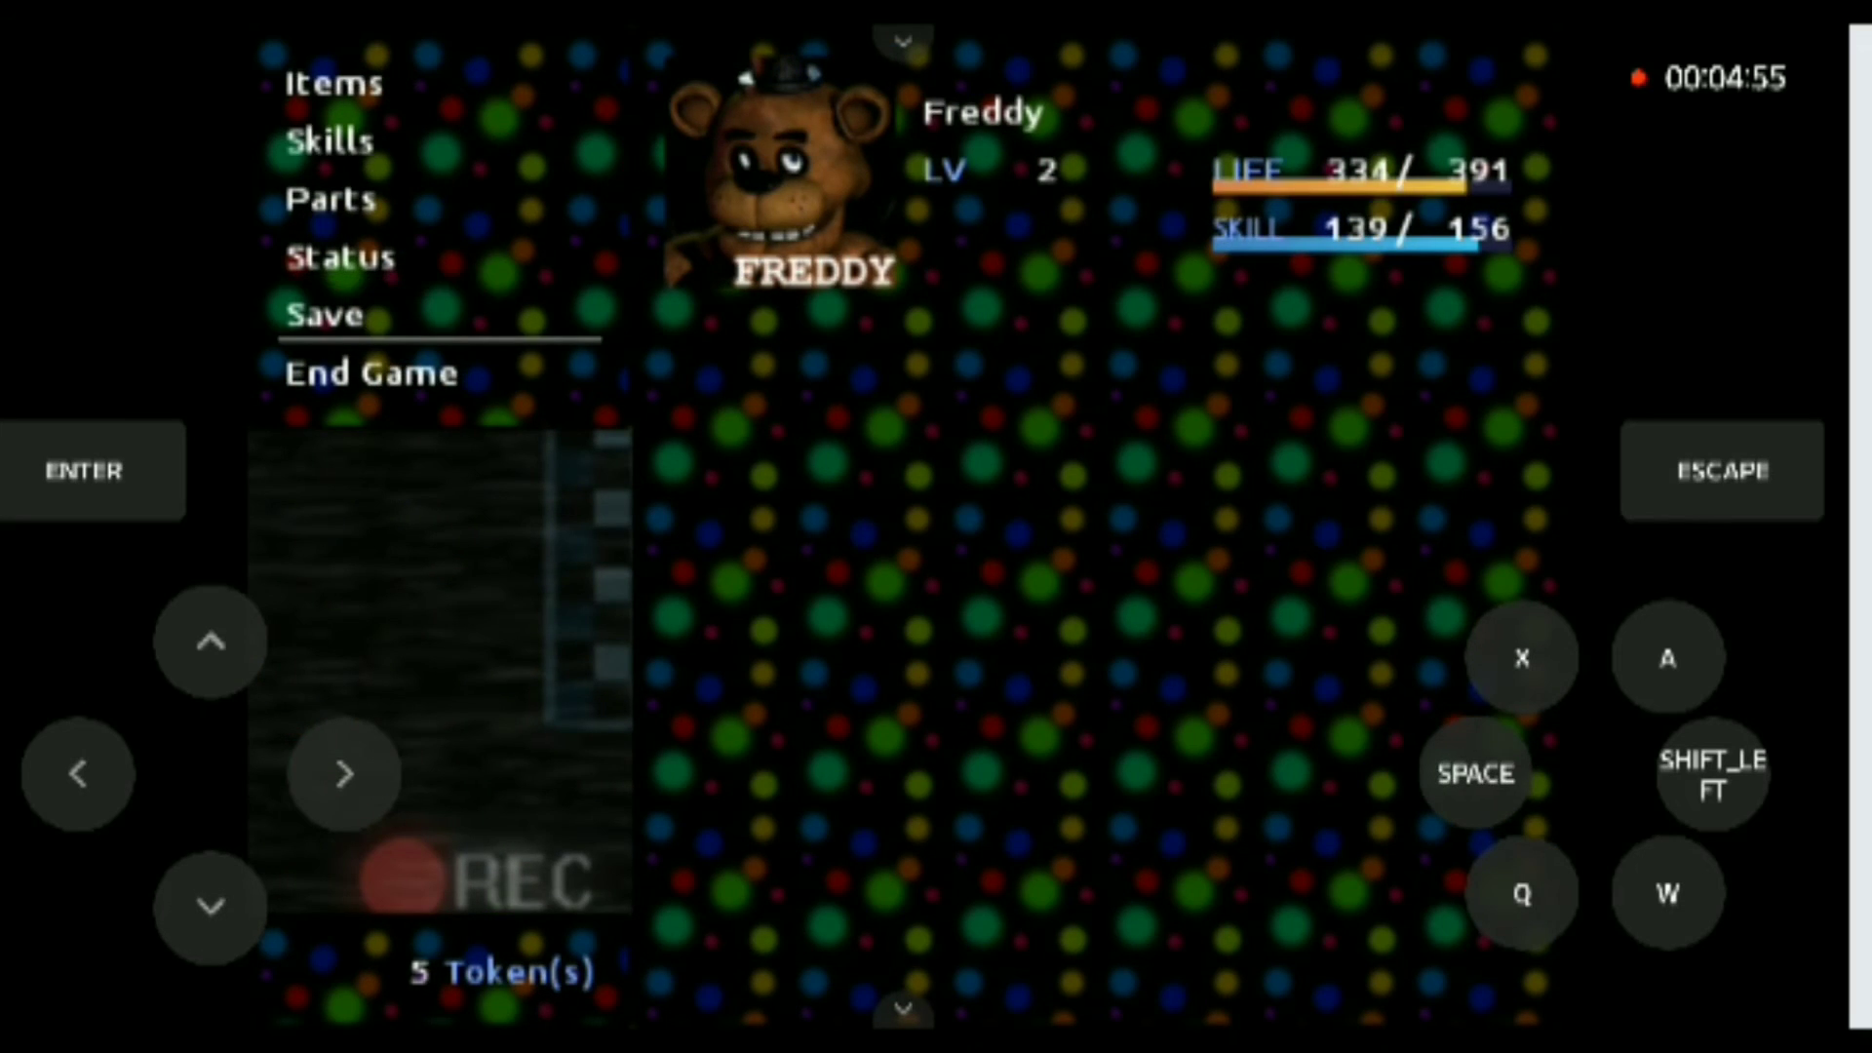
{"action": "key", "text": "Return"}
{"action": "key", "text": "Return"}
Back out of the save screen and close the pause menu, returning to the camera map
{"action": "key", "text": "Escape"}
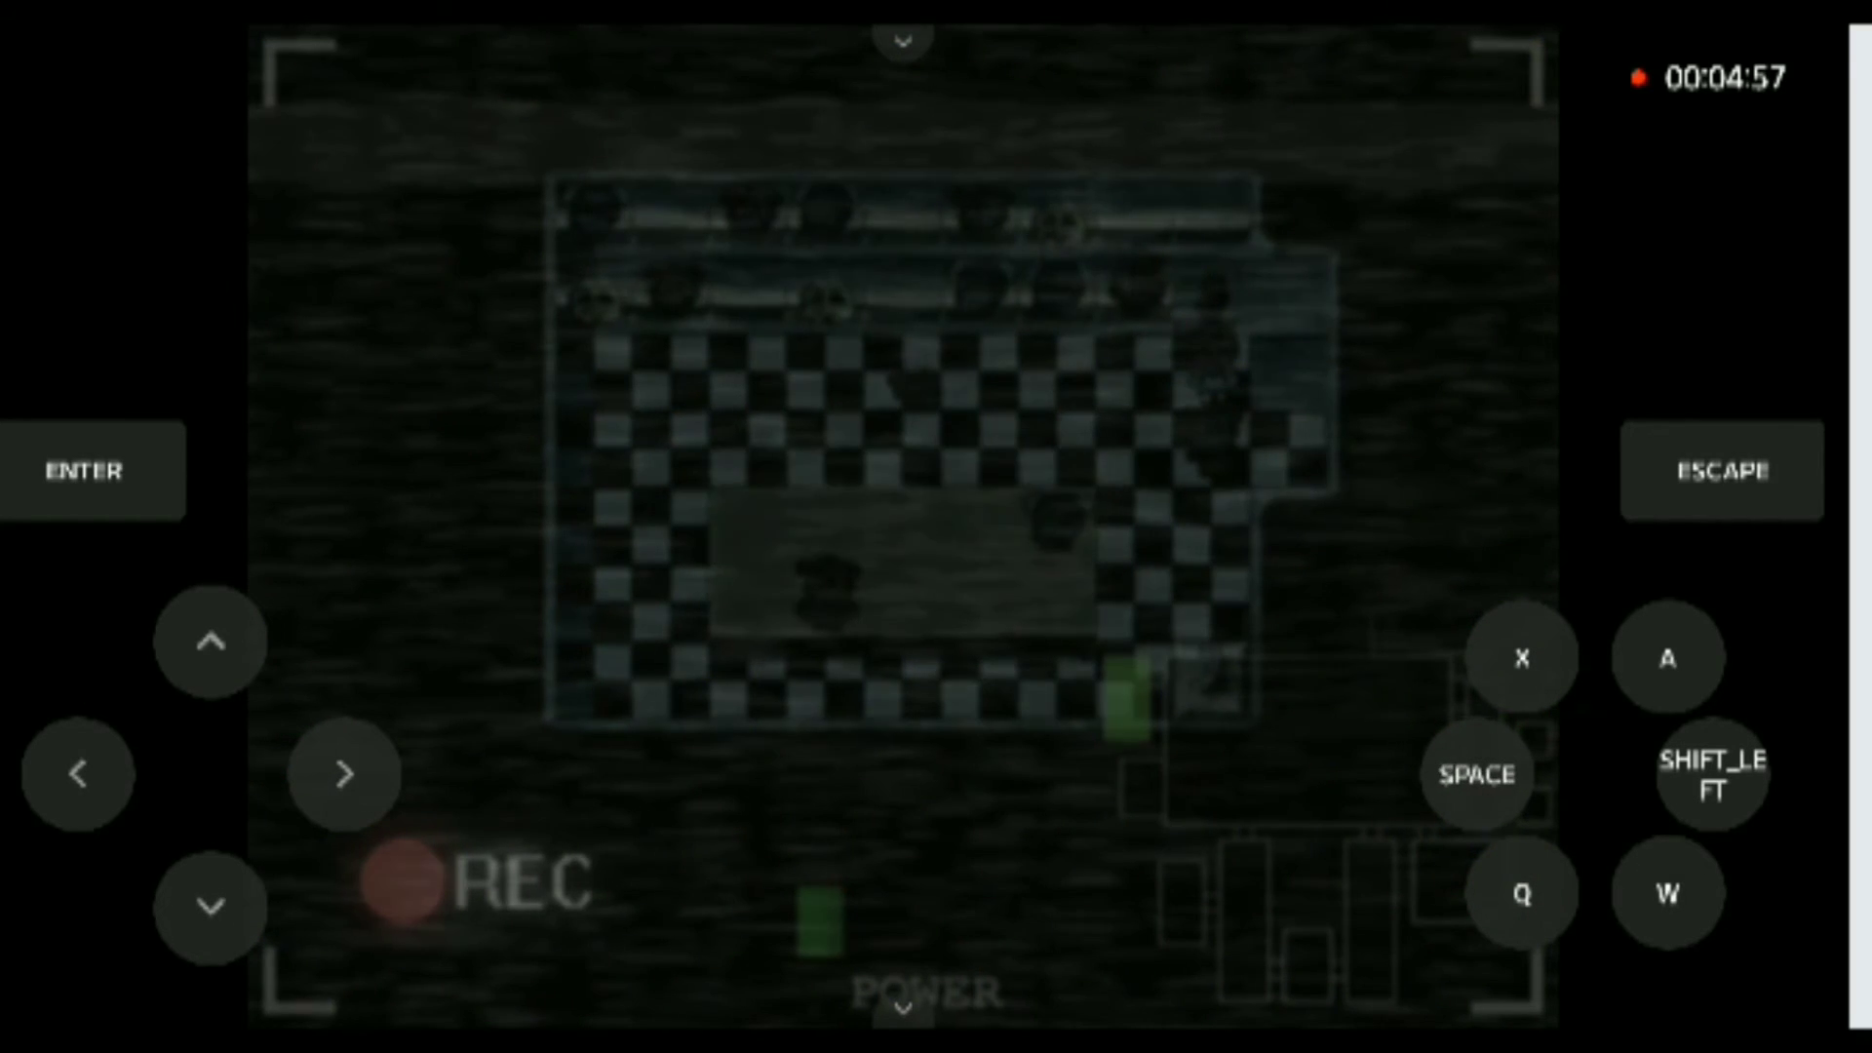